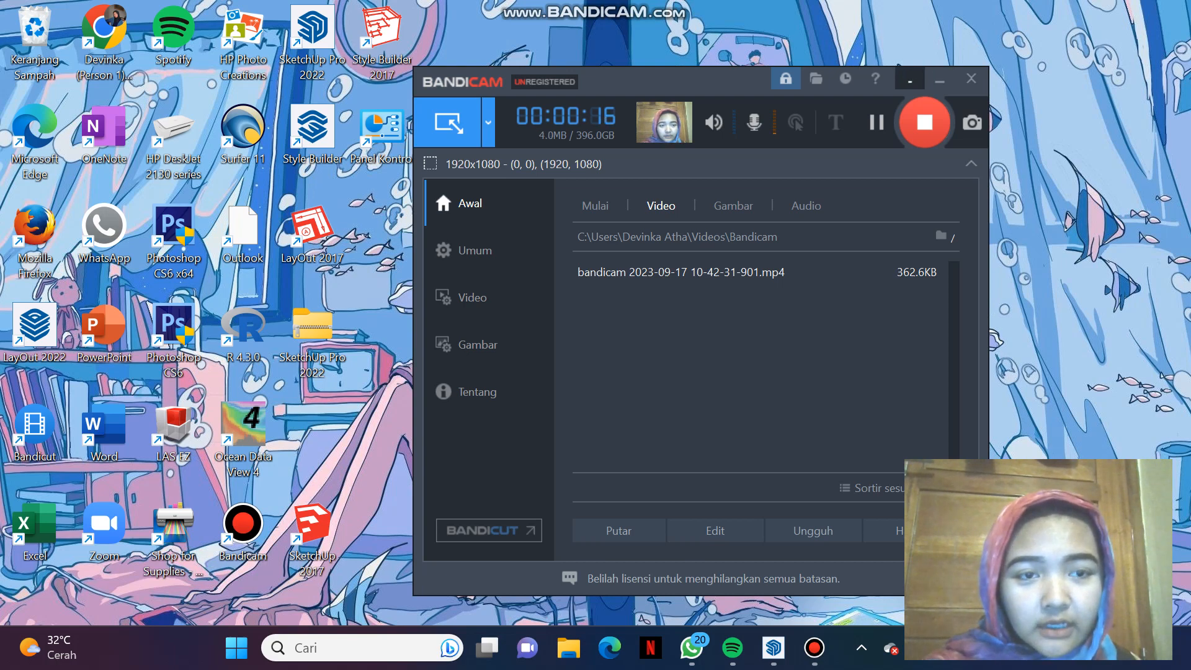
Step: Minimize the screen recorder and switch to the open SketchUp model
{"action": "left_click", "coordinate": [939, 79]}
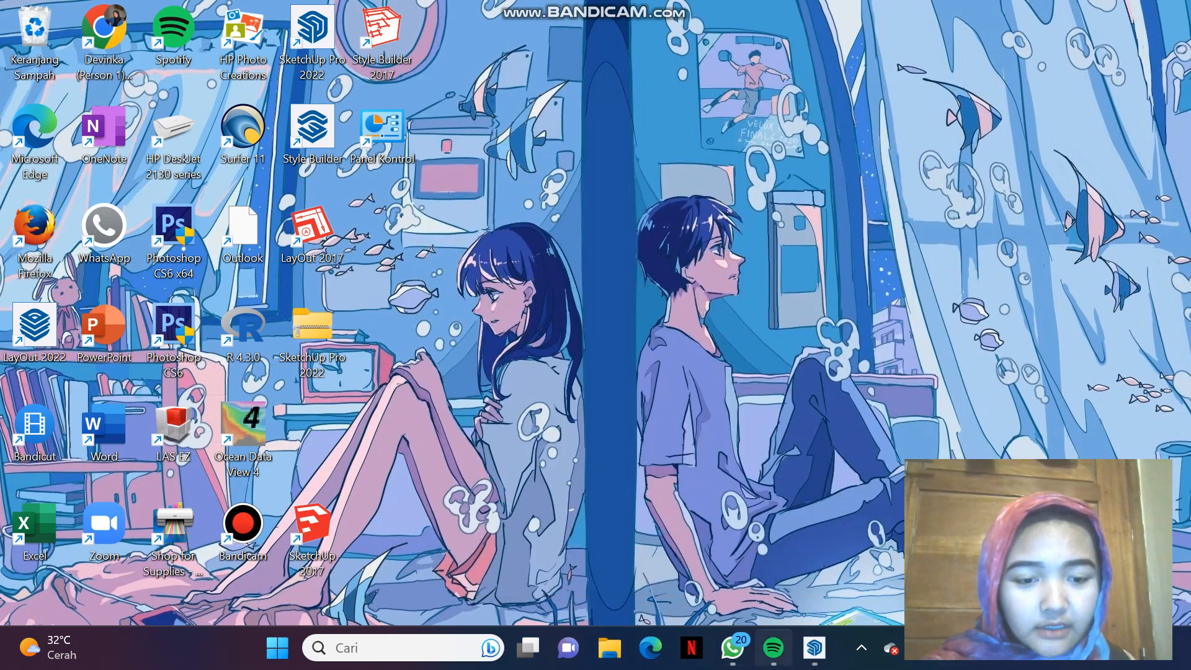
{"action": "left_click", "coordinate": [814, 647]}
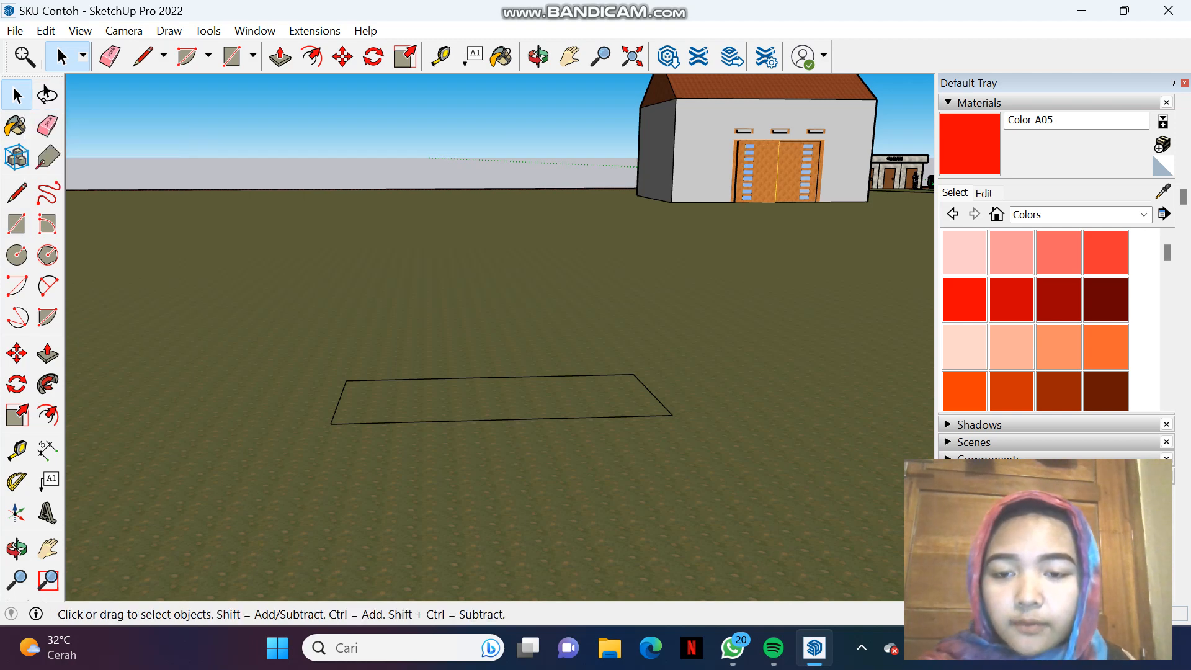
Step: Lasso-select the front edge of the rectangle on the grass ground
{"action": "scroll", "coordinate": [422, 403], "scroll_direction": "up", "scroll_amount": 3}
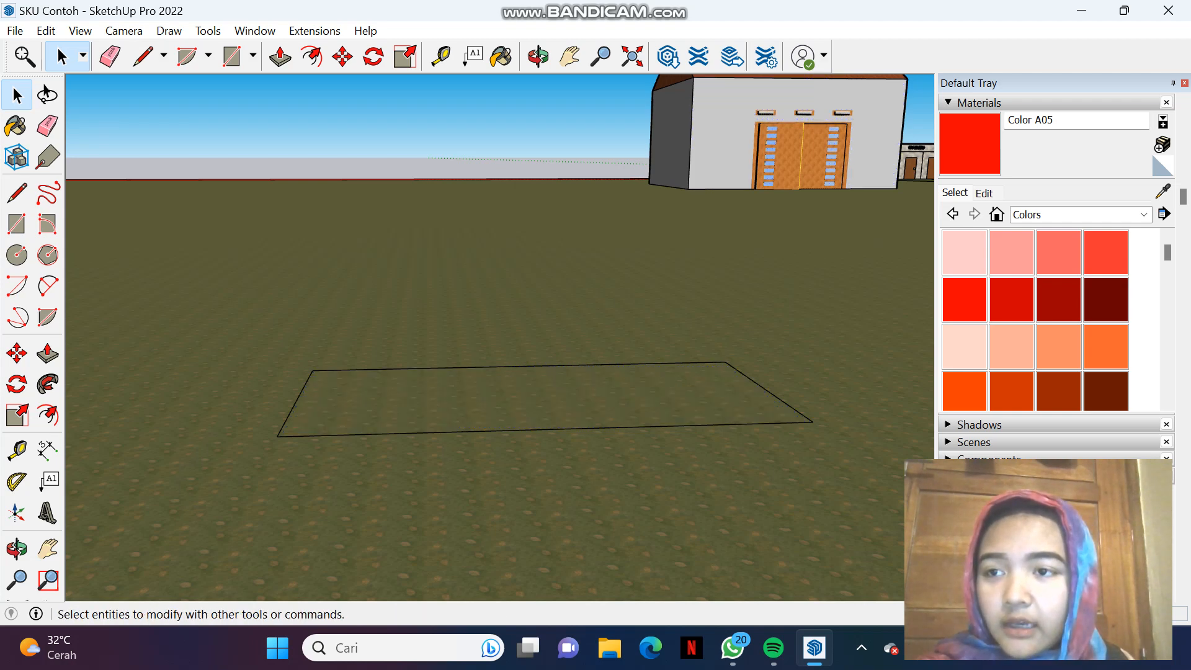
{"action": "left_click", "coordinate": [47, 95]}
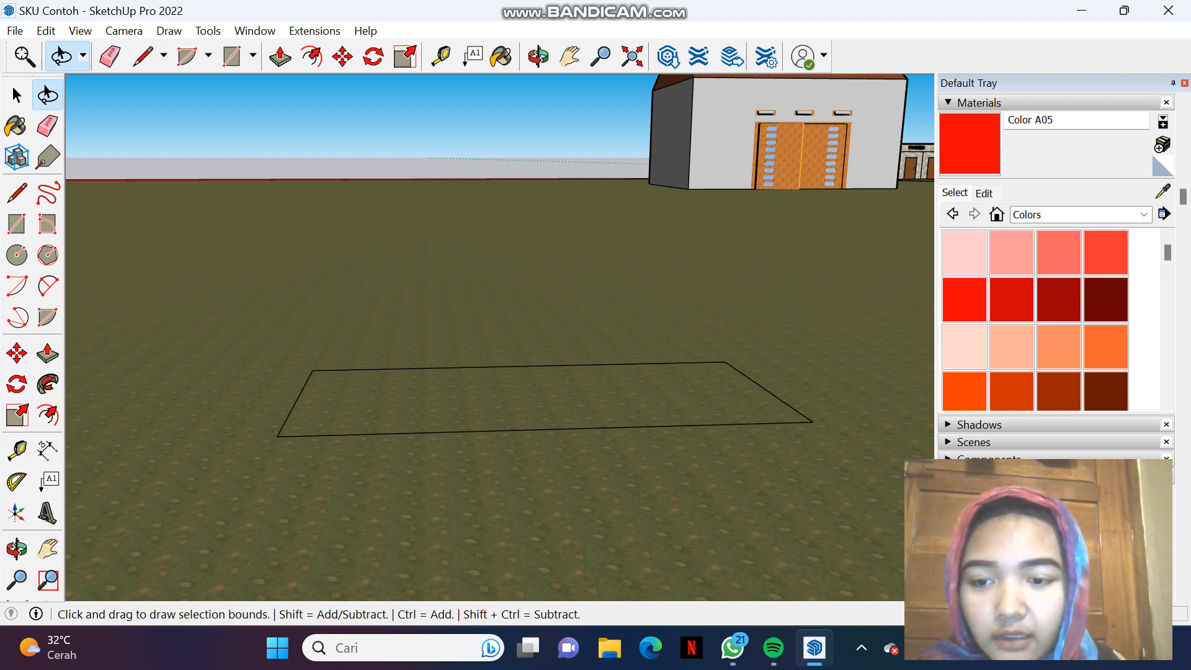
{"action": "mouse_move", "coordinate": [261, 417]}
{"action": "left_mouse_down"}
{"action": "mouse_move", "coordinate": [403, 425]}
{"action": "mouse_move", "coordinate": [635, 412]}
{"action": "left_mouse_up"}
{"action": "mouse_move", "coordinate": [729, 408]}
{"action": "left_mouse_down"}
{"action": "mouse_move", "coordinate": [778, 402]}
{"action": "mouse_move", "coordinate": [834, 434]}
{"action": "mouse_move", "coordinate": [722, 454]}
{"action": "mouse_move", "coordinate": [391, 466]}
{"action": "left_mouse_up"}
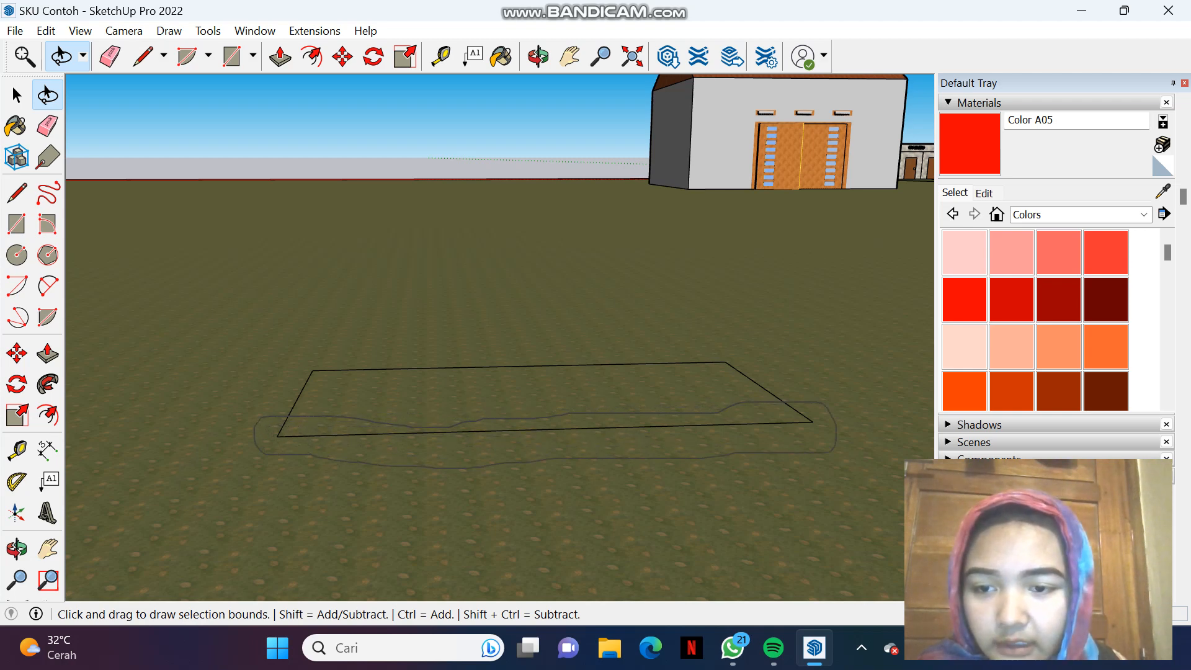
{"action": "left_click_drag", "start_coordinate": [263, 417], "coordinate": [270, 416]}
{"action": "middle_click_drag", "start_coordinate": [273, 413], "coordinate": [276, 487]}
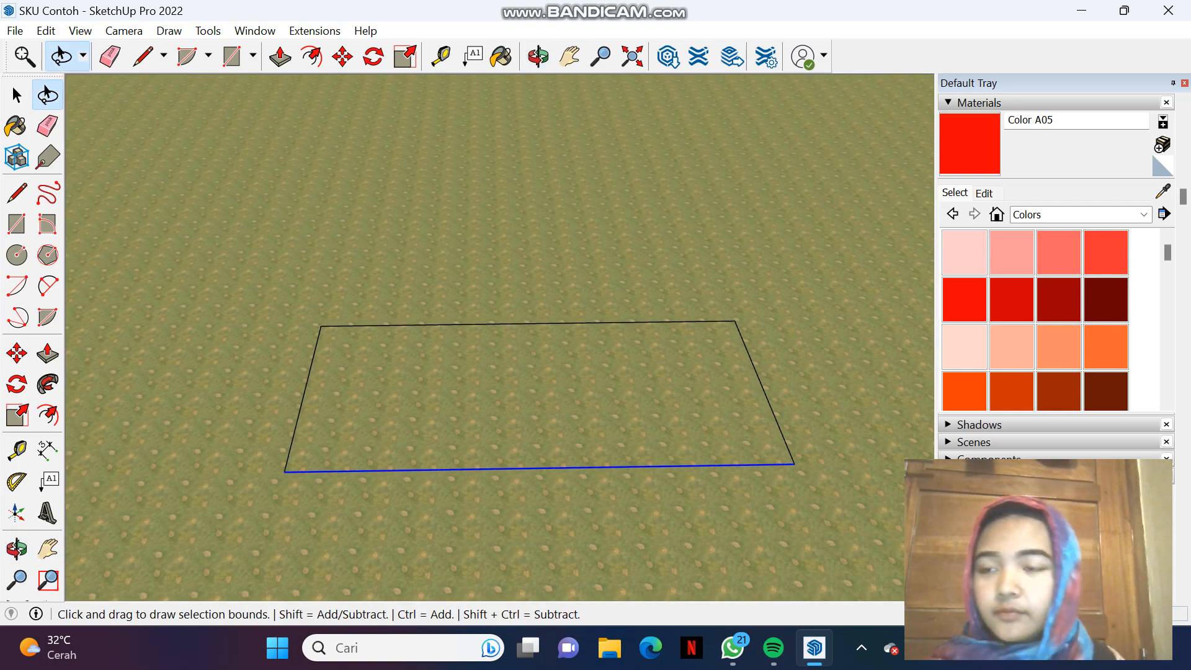
Step: Paint the ground rectangle's face with the red Color A05 material
{"action": "key", "text": "b"}
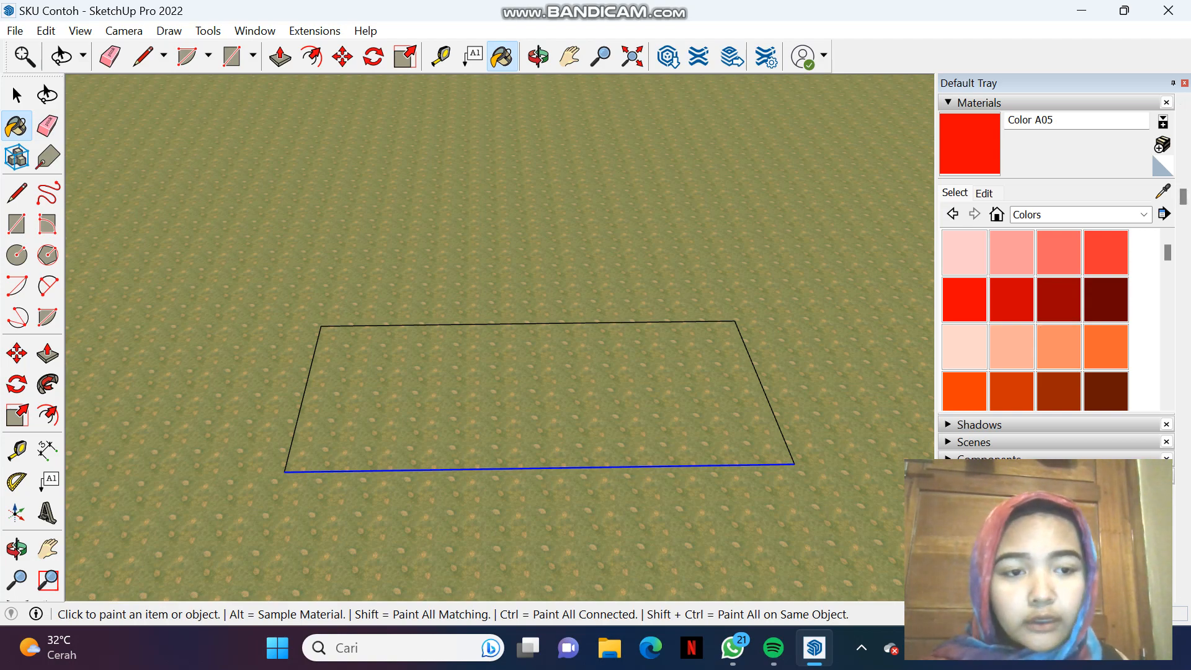
{"action": "left_click", "coordinate": [963, 301]}
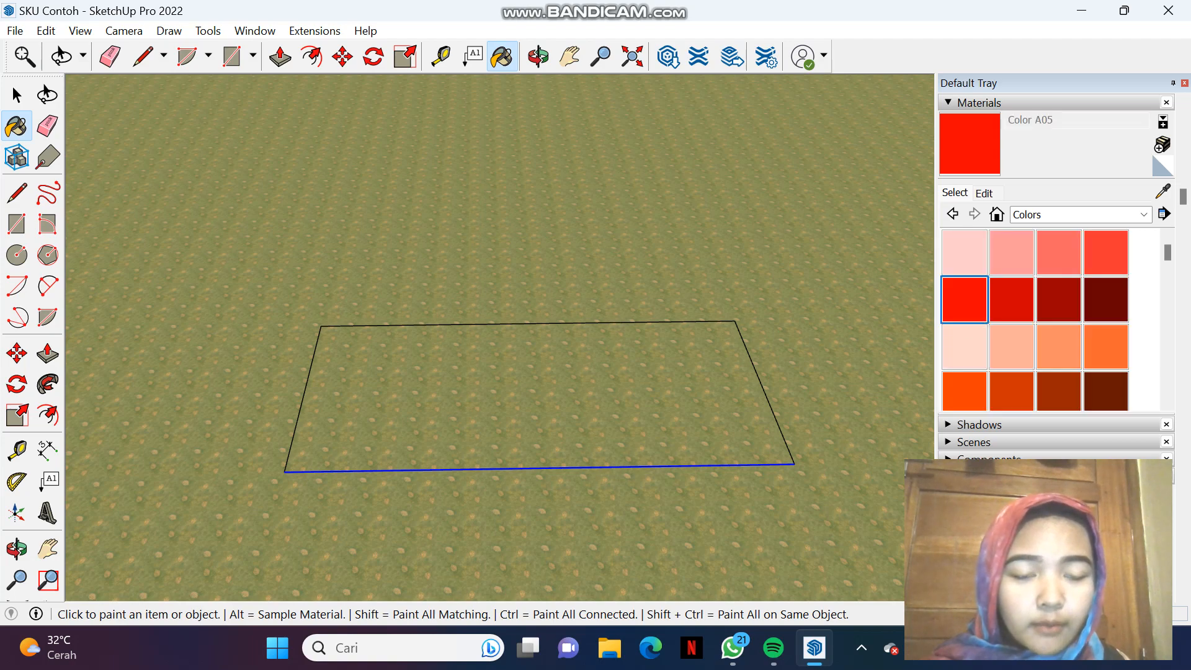
{"action": "left_click", "coordinate": [540, 398]}
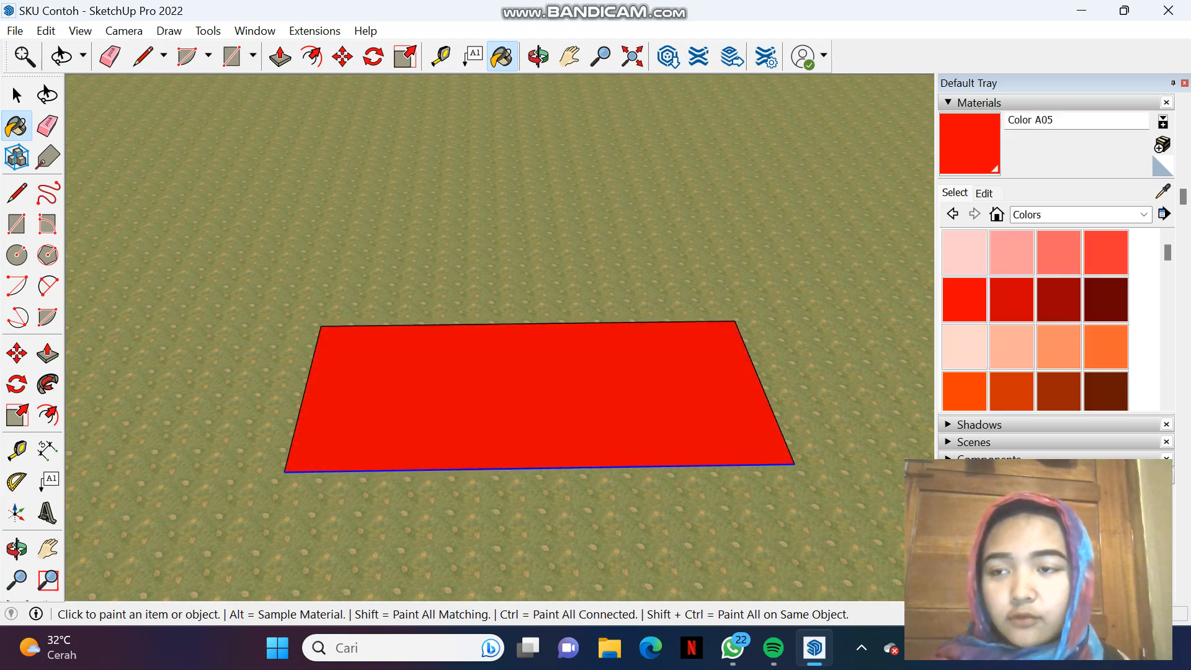
Step: Erase all edges of the red rectangle so it is removed from the ground
{"action": "key", "text": "e"}
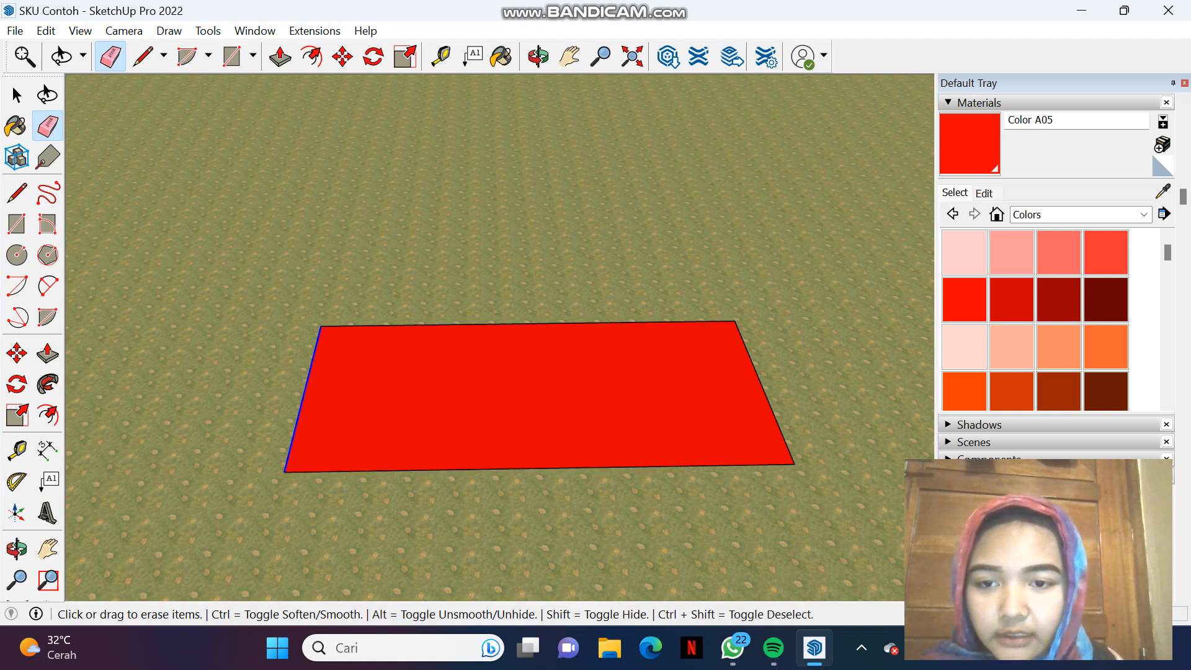
{"action": "mouse_move", "coordinate": [303, 397]}
{"action": "left_mouse_down"}
{"action": "mouse_move", "coordinate": [527, 323]}
{"action": "mouse_move", "coordinate": [766, 397]}
{"action": "left_mouse_up"}
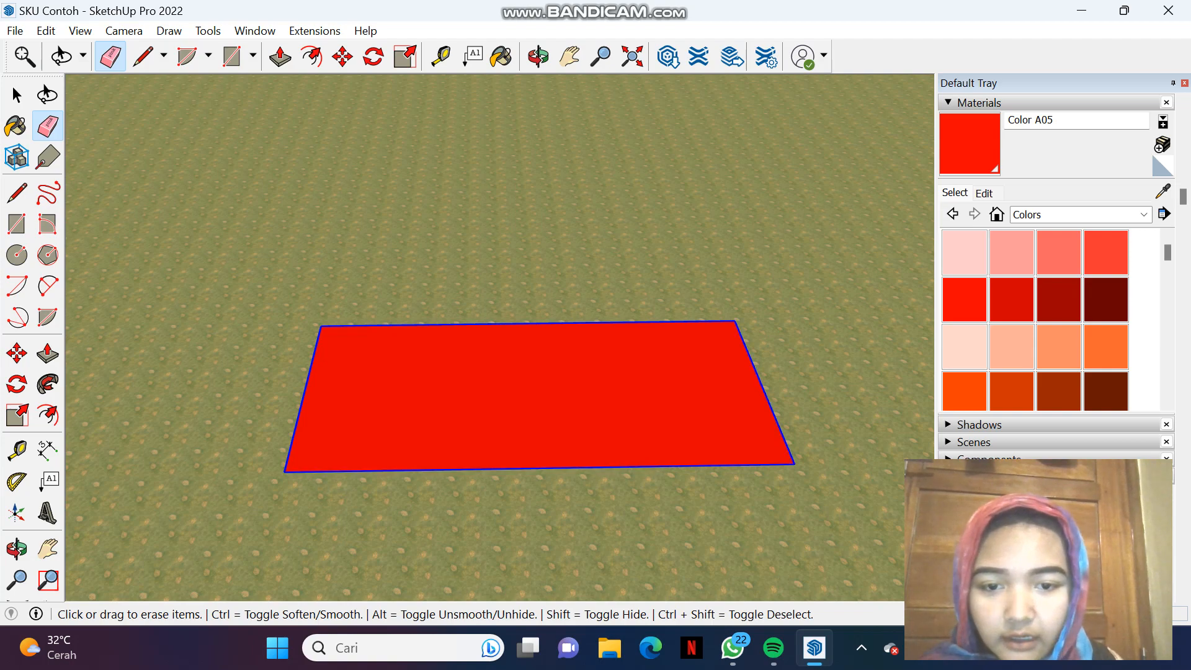
{"action": "left_click_drag", "start_coordinate": [558, 467], "coordinate": [552, 475]}
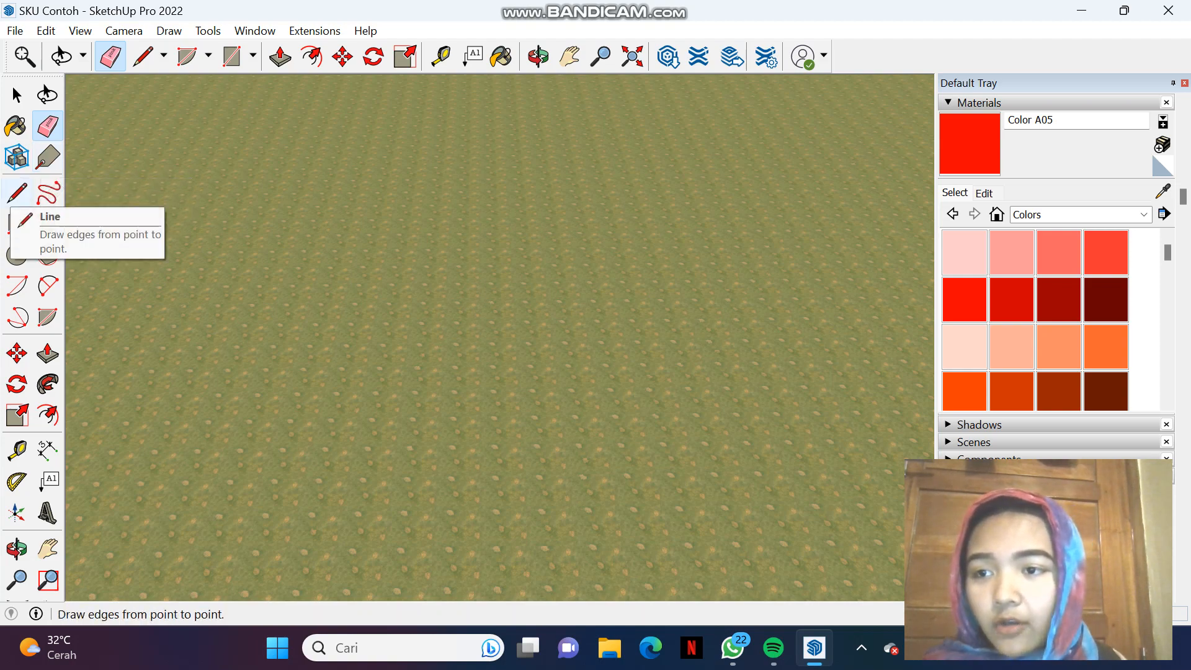
Step: Draw a straight line along the red axis and a closed, wavy freehand band in front of it
{"action": "left_click", "coordinate": [17, 193]}
{"action": "left_click", "coordinate": [327, 261]}
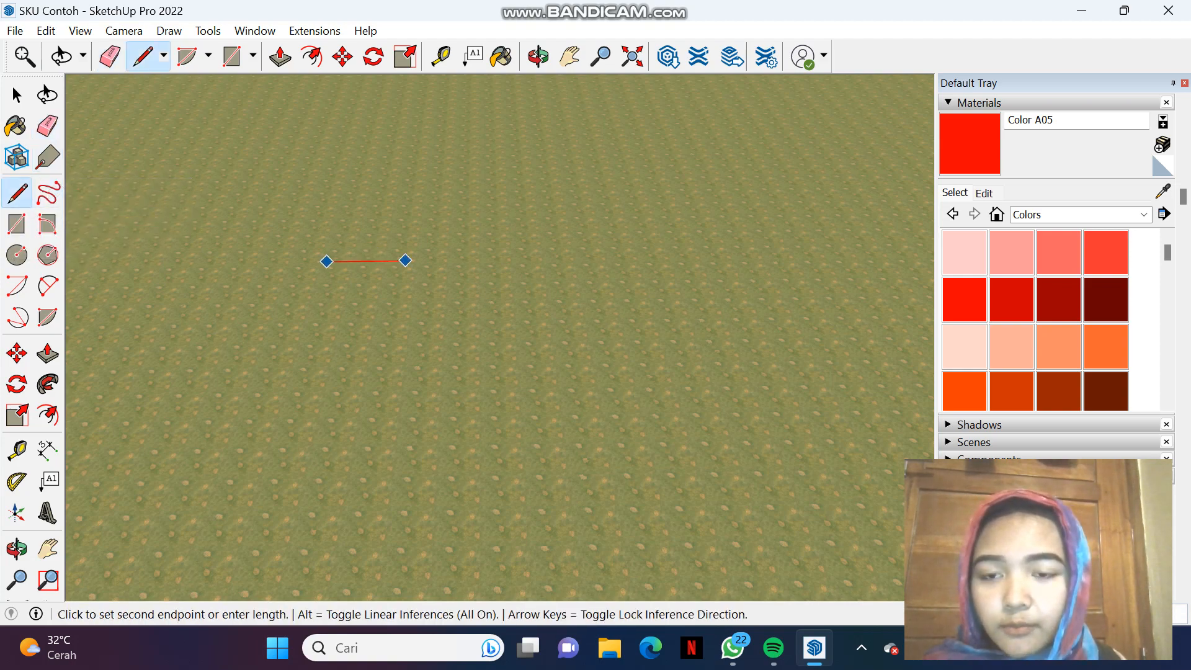
{"action": "left_click", "coordinate": [577, 259]}
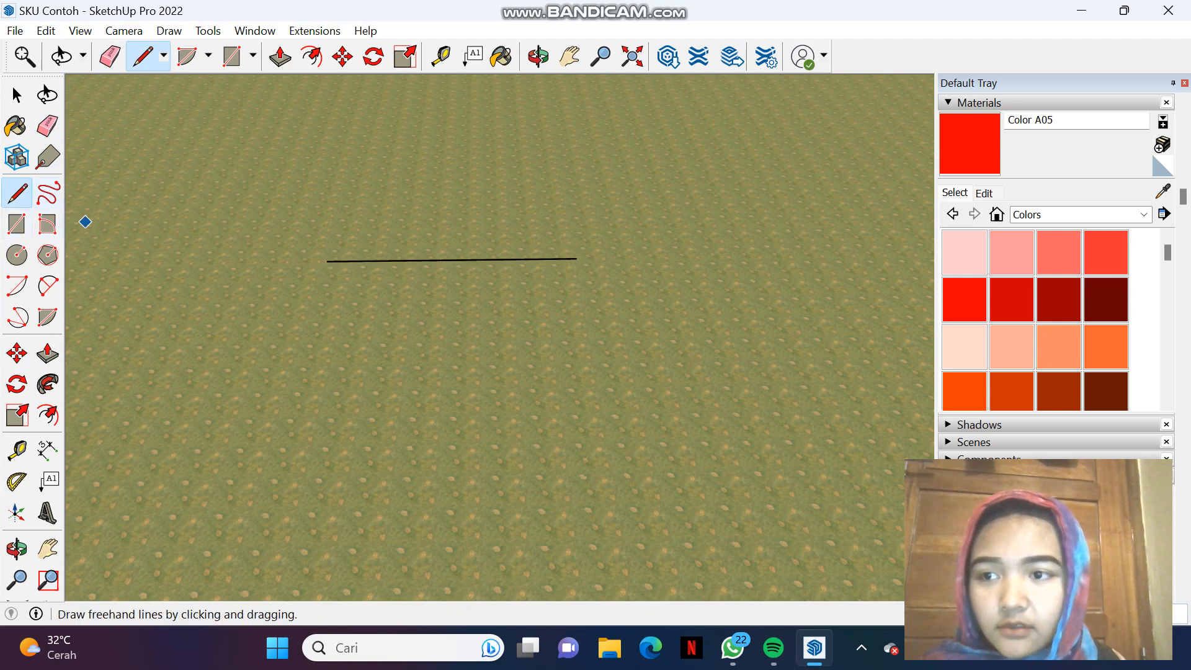
{"action": "left_click", "coordinate": [47, 192]}
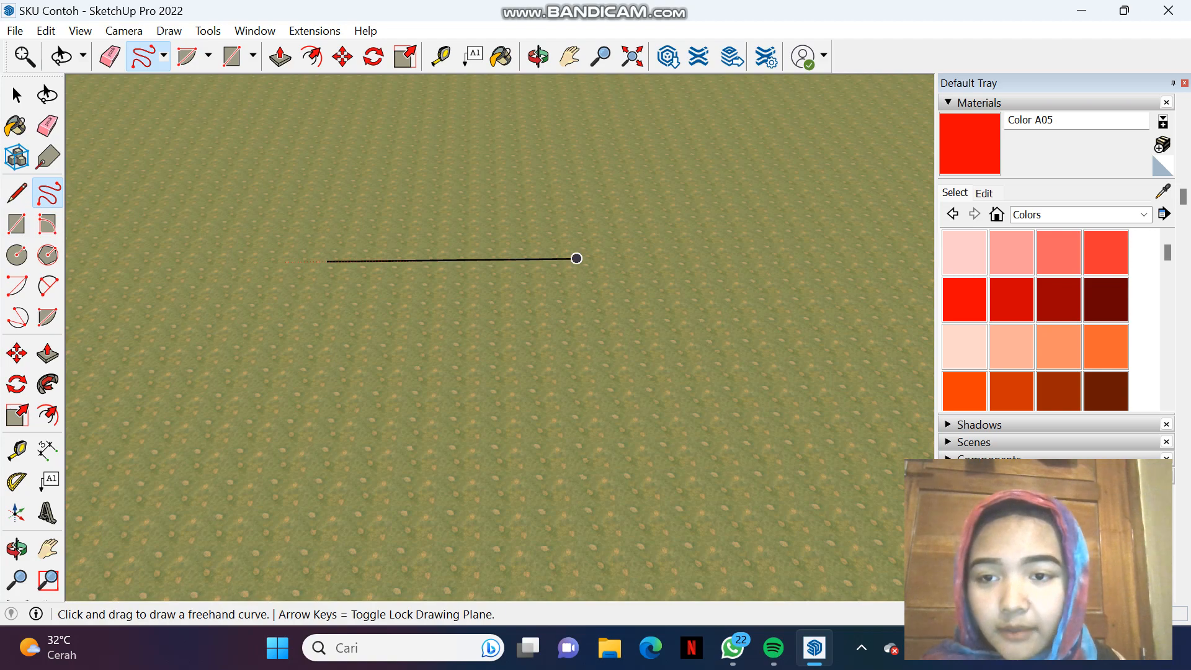
{"action": "mouse_move", "coordinate": [275, 370]}
{"action": "left_mouse_down"}
{"action": "mouse_move", "coordinate": [351, 352]}
{"action": "mouse_move", "coordinate": [490, 385]}
{"action": "mouse_move", "coordinate": [599, 365]}
{"action": "mouse_move", "coordinate": [662, 326]}
{"action": "mouse_move", "coordinate": [681, 361]}
{"action": "mouse_move", "coordinate": [598, 398]}
{"action": "mouse_move", "coordinate": [468, 428]}
{"action": "mouse_move", "coordinate": [284, 386]}
{"action": "mouse_move", "coordinate": [251, 400]}
{"action": "mouse_move", "coordinate": [248, 378]}
{"action": "mouse_move", "coordinate": [291, 368]}
{"action": "left_mouse_up"}
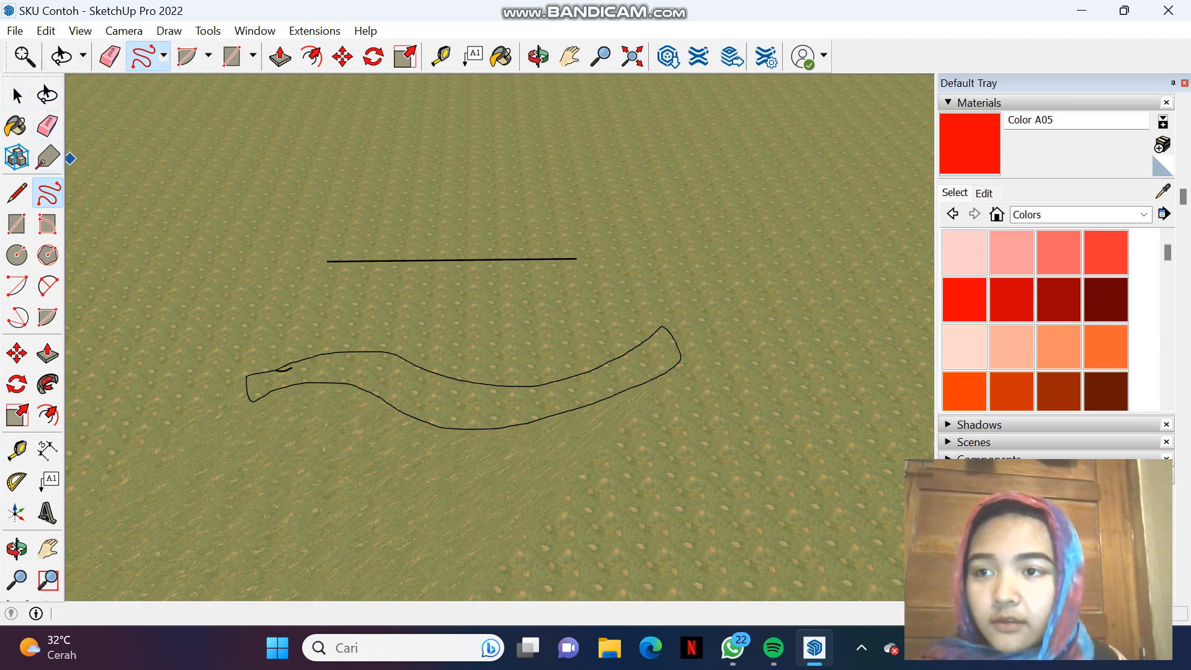
Step: Select the straight line and the freehand shape together and delete them
{"action": "left_click", "coordinate": [17, 95]}
{"action": "key", "text": "ctrl+a"}
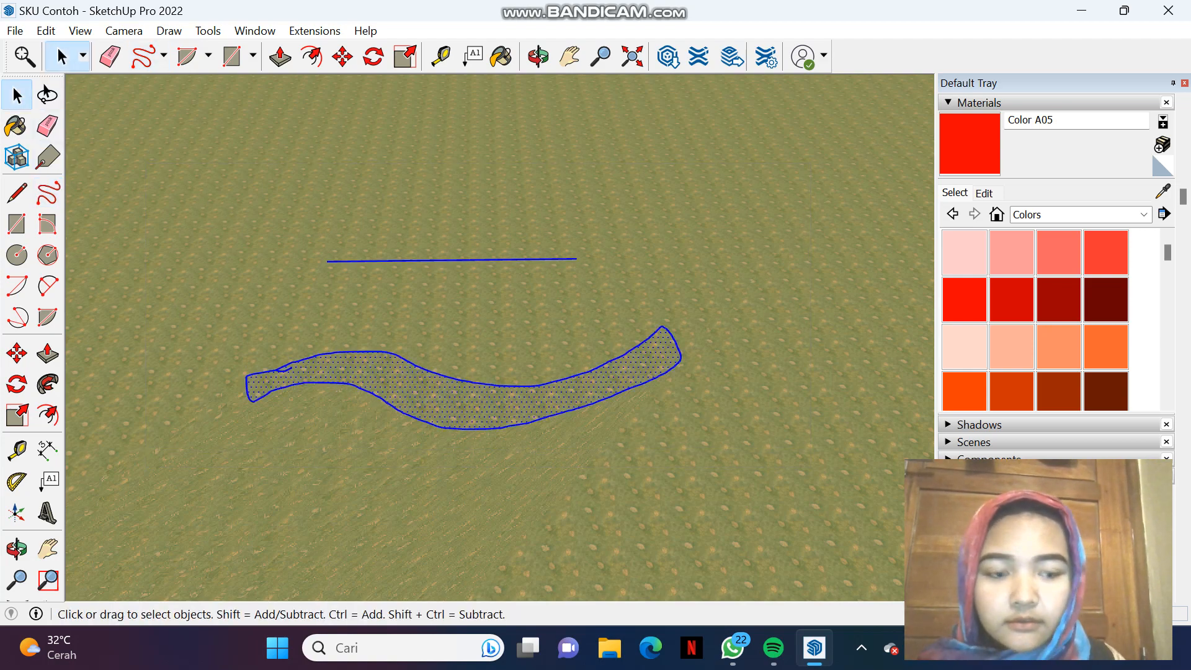
{"action": "key", "text": "Delete"}
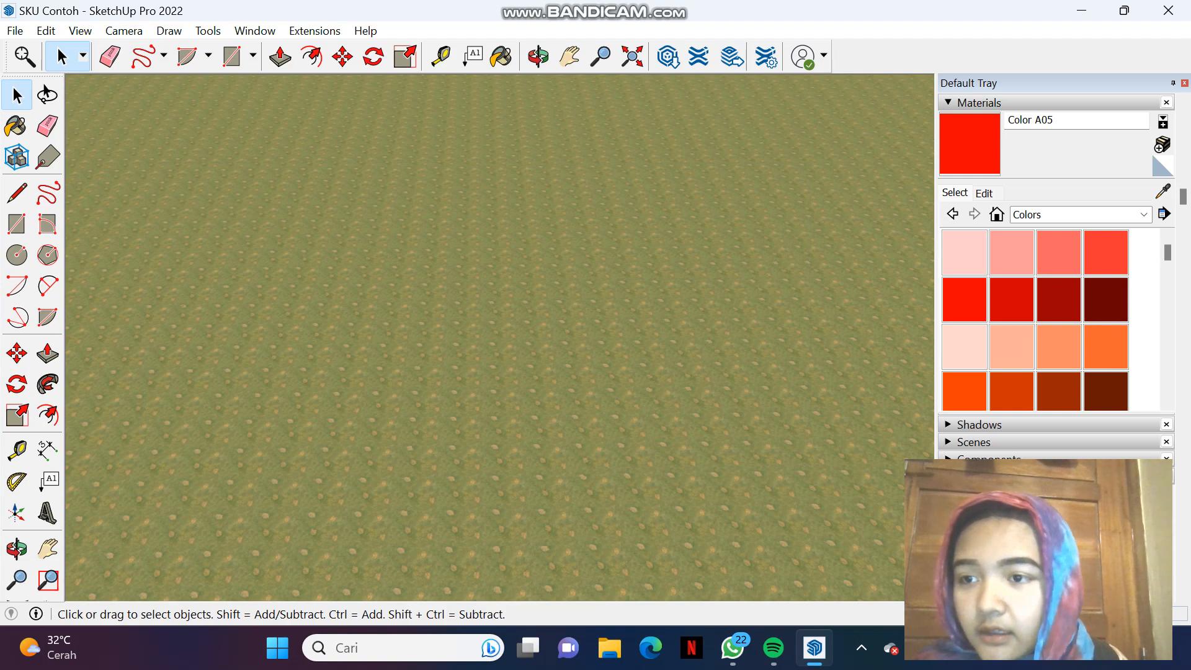
Step: Draw a roughly square rectangle flat on the empty grass ground
{"action": "left_click", "coordinate": [17, 223]}
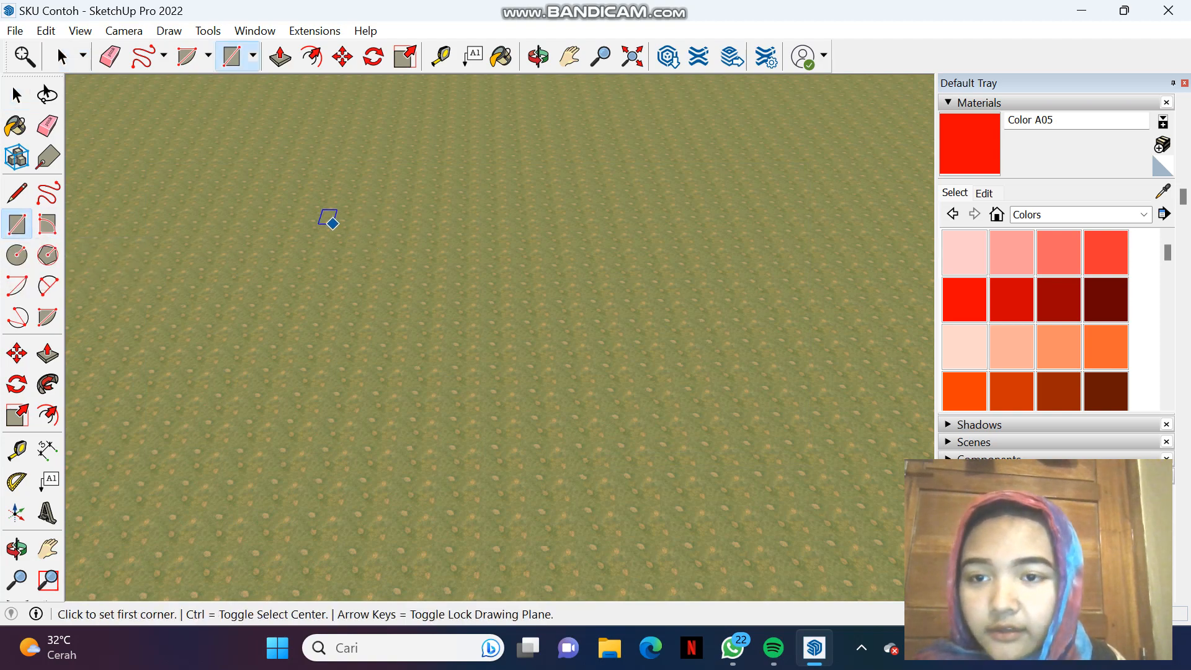
{"action": "left_click", "coordinate": [293, 223]}
{"action": "left_click", "coordinate": [375, 305]}
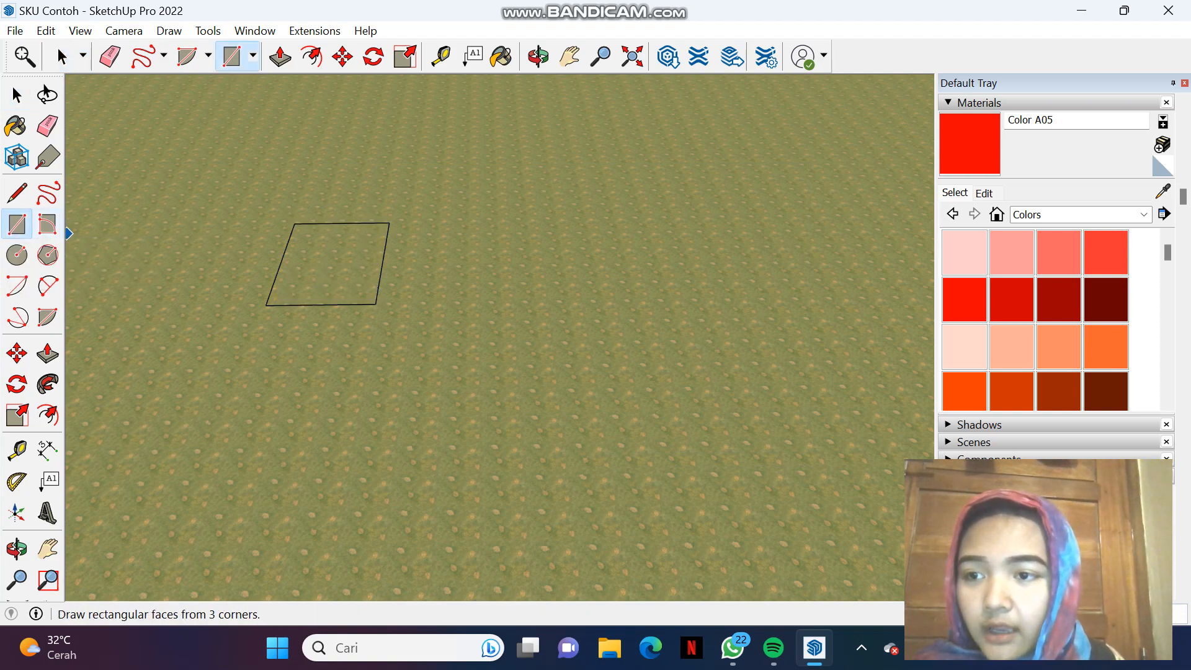
Step: Try to draw a rotated rectangle beside the first one, with its base along the red axis
{"action": "left_click", "coordinate": [47, 223]}
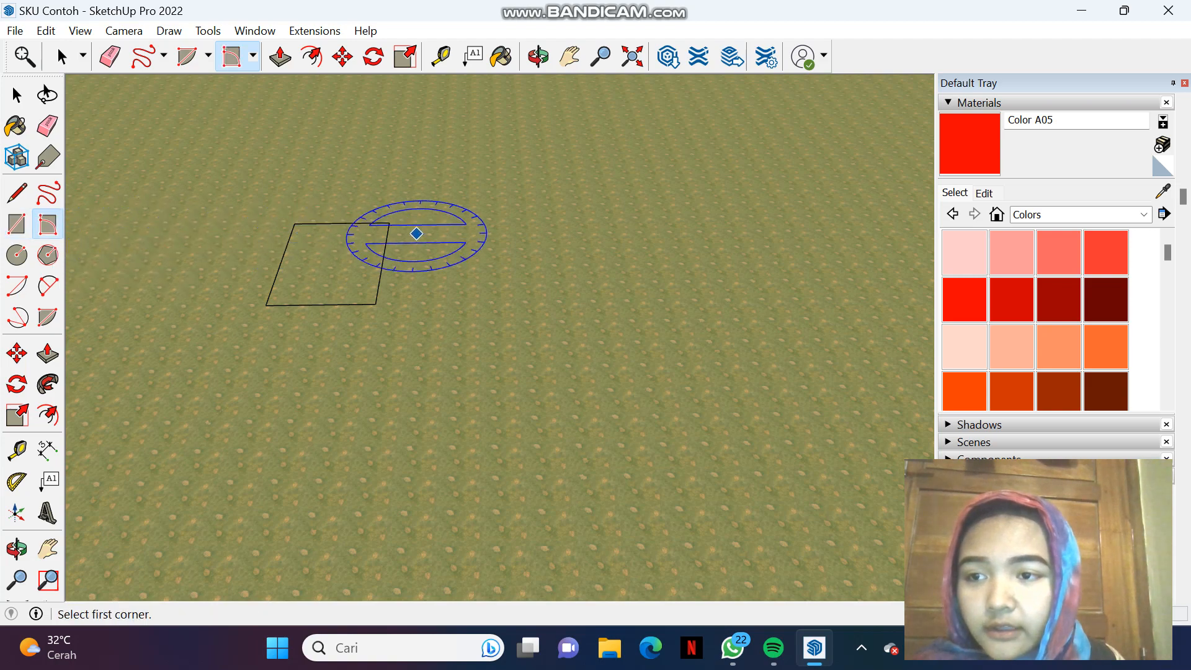
{"action": "left_click", "coordinate": [428, 225]}
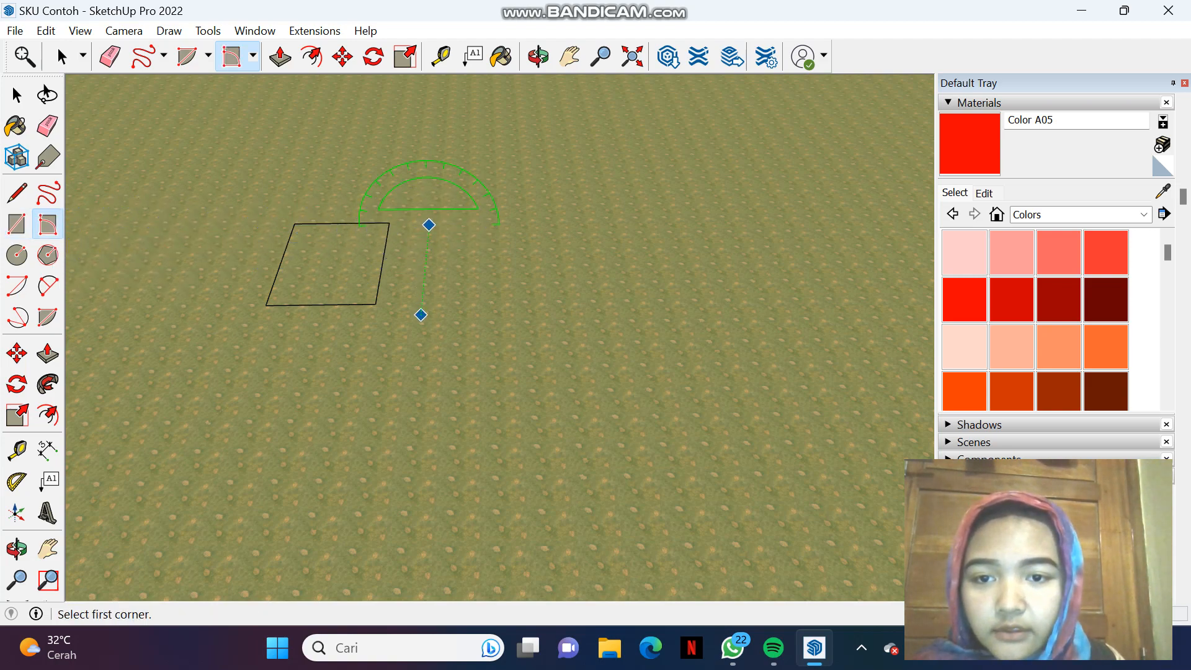
{"action": "left_click", "coordinate": [429, 225]}
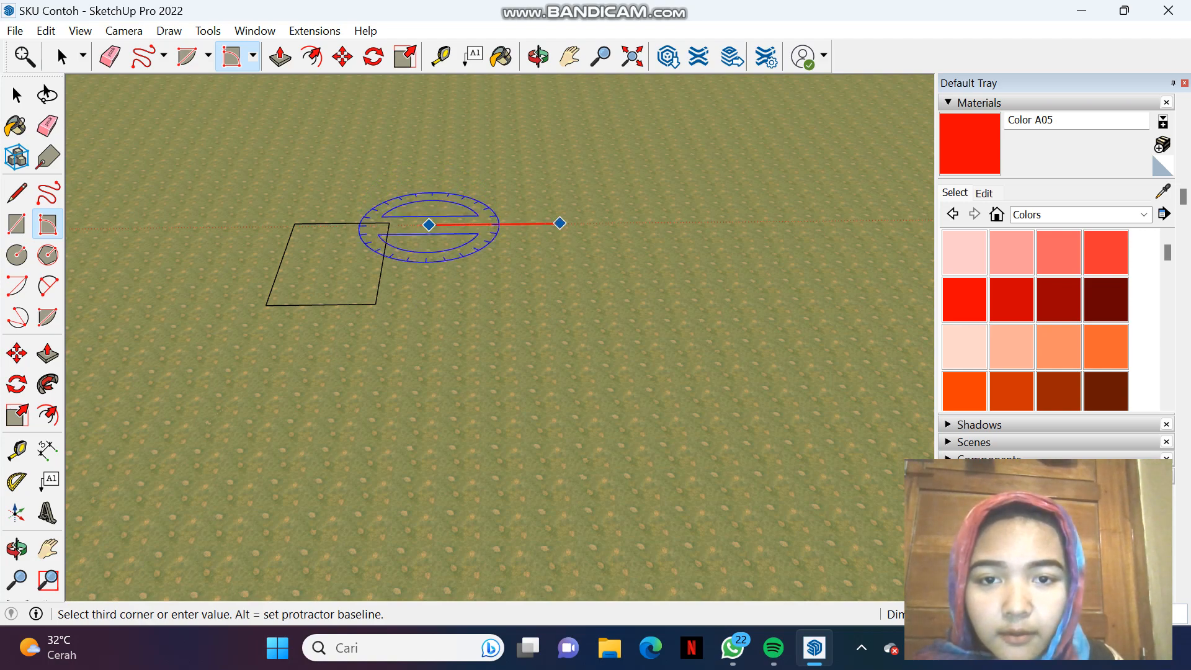
{"action": "left_click", "coordinate": [560, 223]}
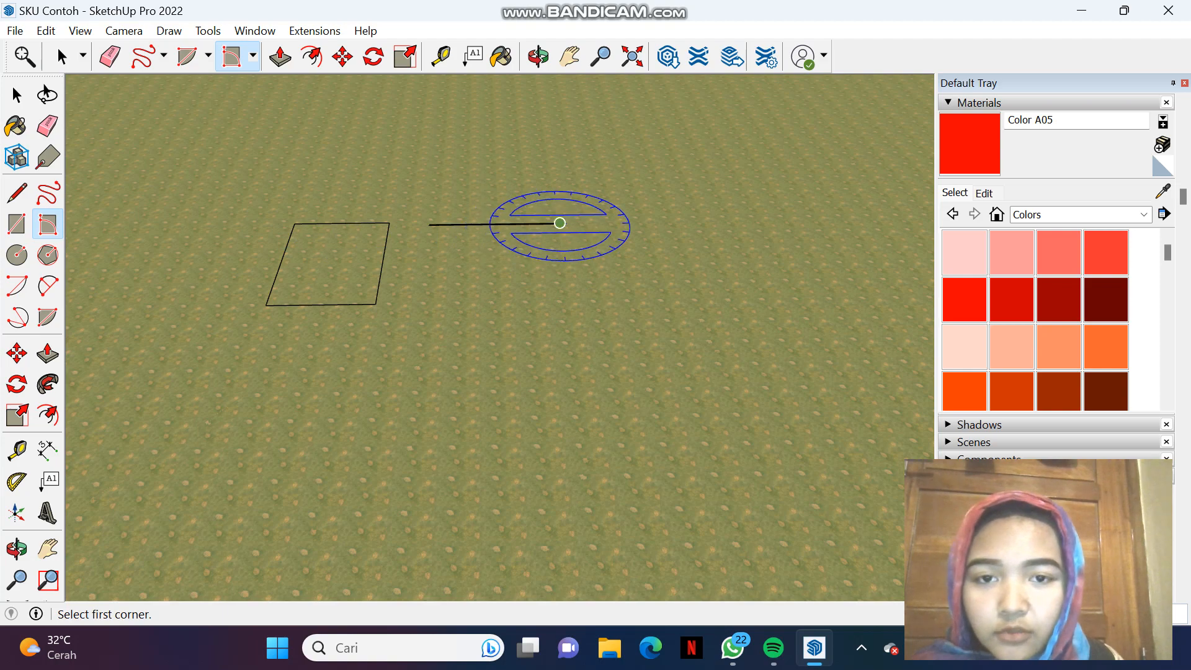
{"action": "left_click", "coordinate": [560, 223]}
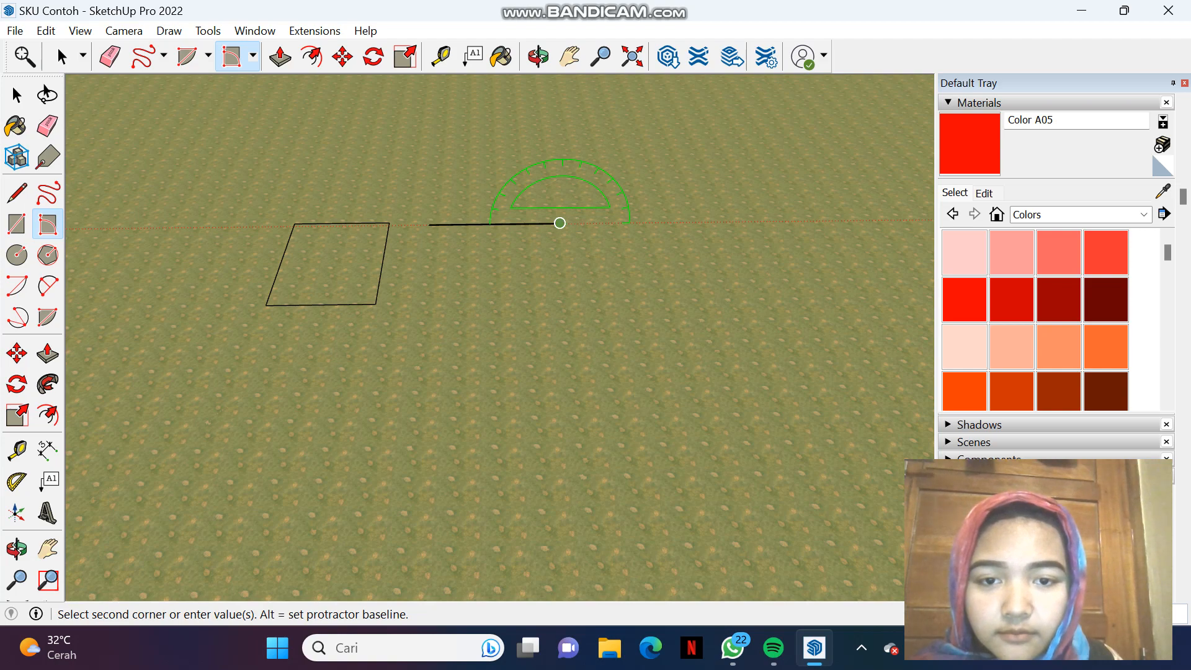
{"action": "left_click", "coordinate": [560, 223]}
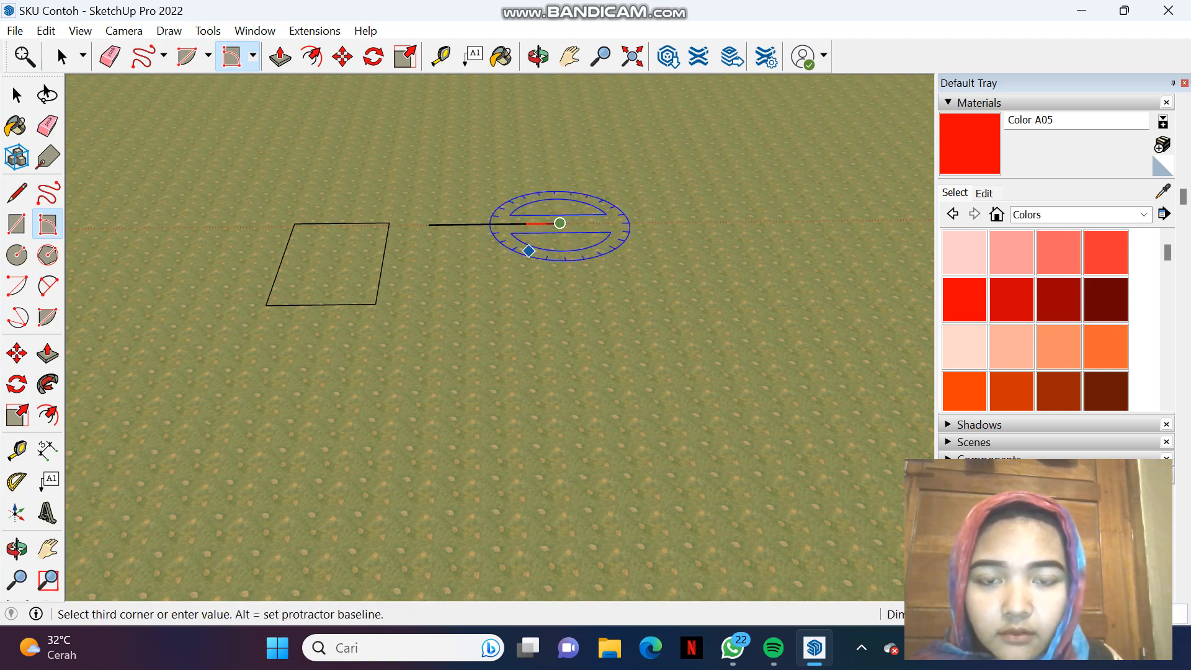
{"action": "left_click", "coordinate": [629, 222]}
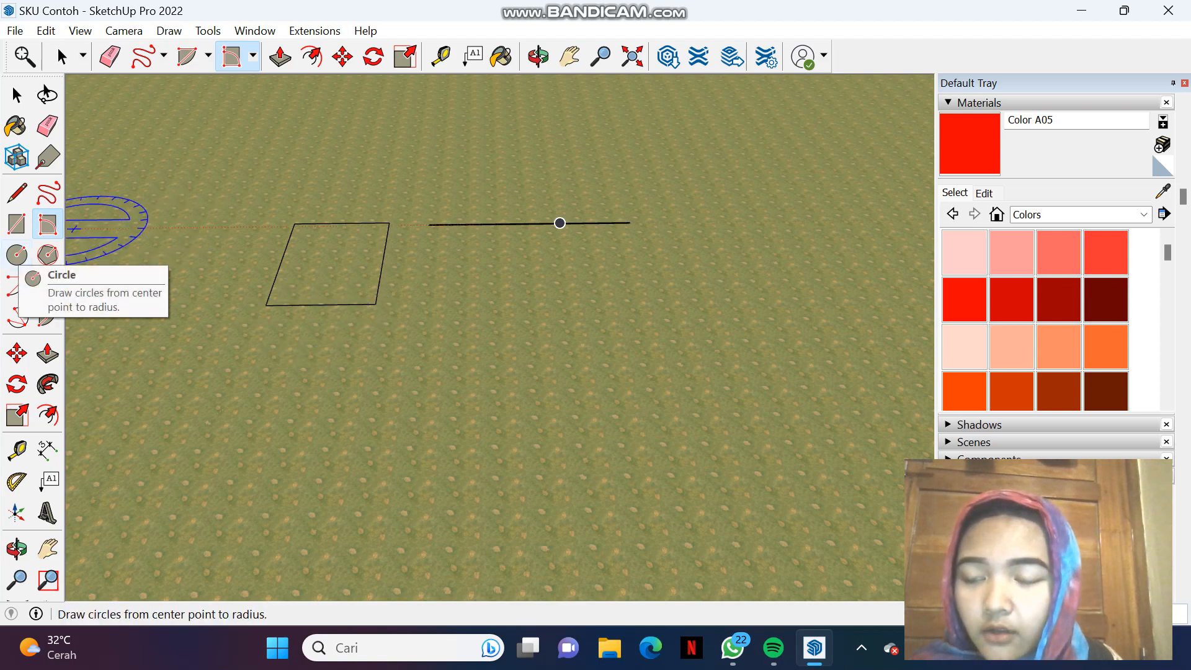
Step: Draw a circle flat on the ground between the rectangle and the straight line
{"action": "left_click", "coordinate": [16, 255]}
{"action": "left_click", "coordinate": [443, 268]}
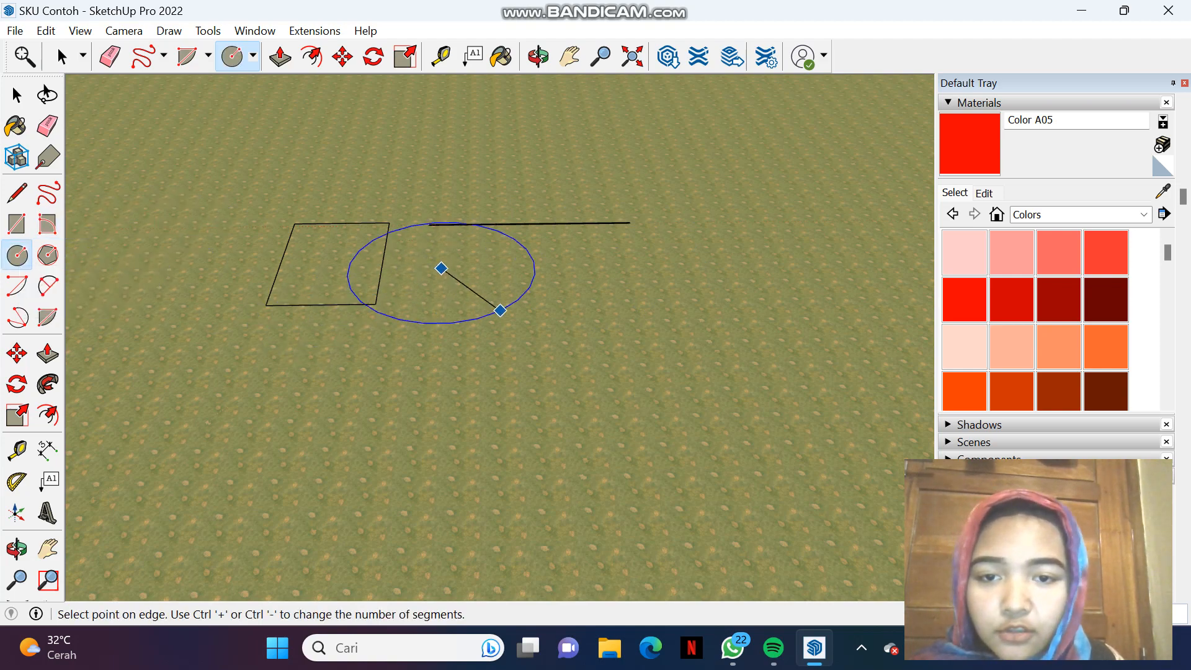
{"action": "left_click", "coordinate": [440, 295]}
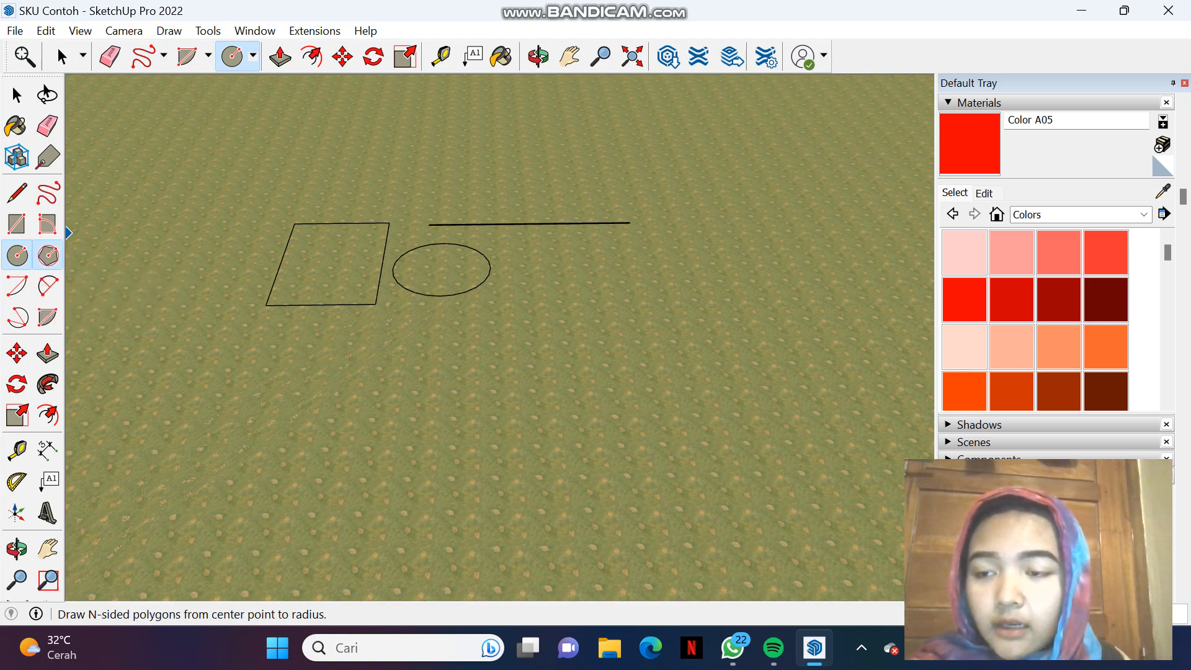
Step: Draw a hexagon beside the circle, with one corner touching the circle's edge
{"action": "left_click", "coordinate": [47, 255]}
{"action": "left_click", "coordinate": [534, 268]}
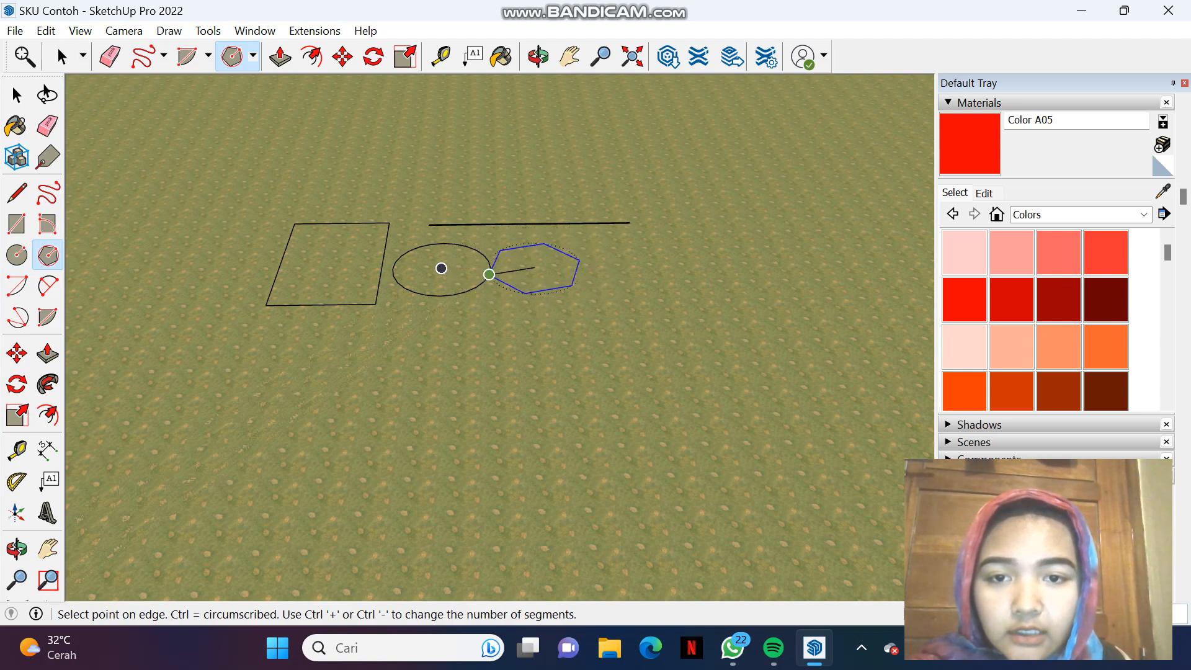
{"action": "left_click", "coordinate": [489, 268]}
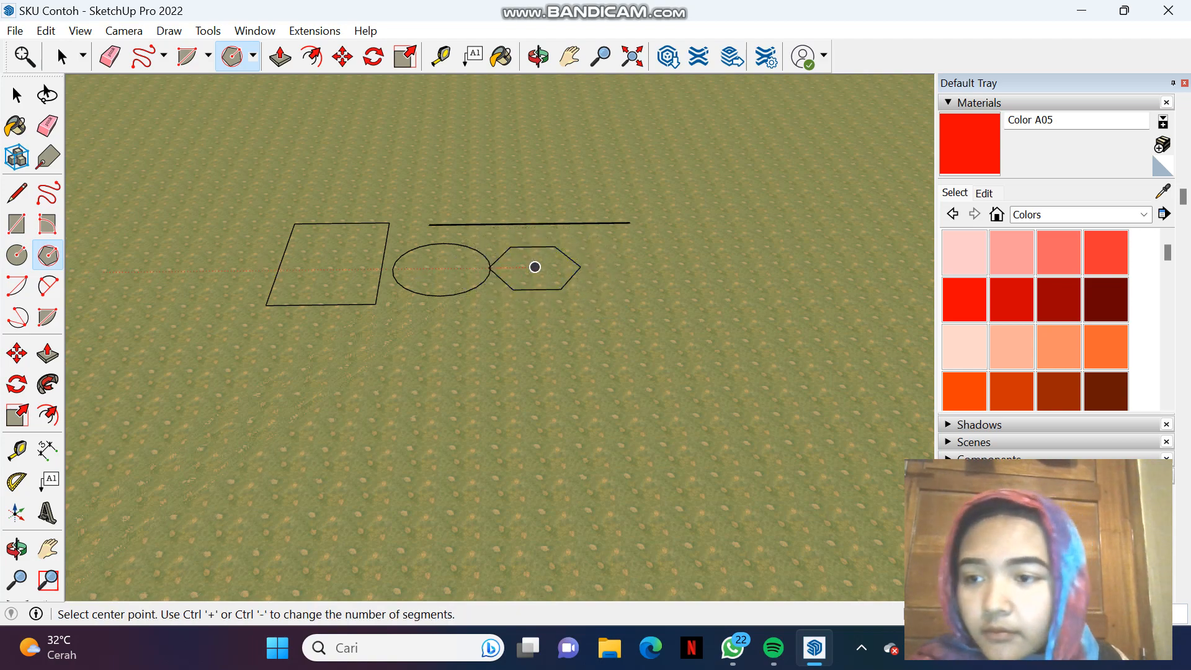
Step: Try to draw a center-point arc in front of the rectangle, with its center near the rectangle's front corner
{"action": "left_click", "coordinate": [17, 285]}
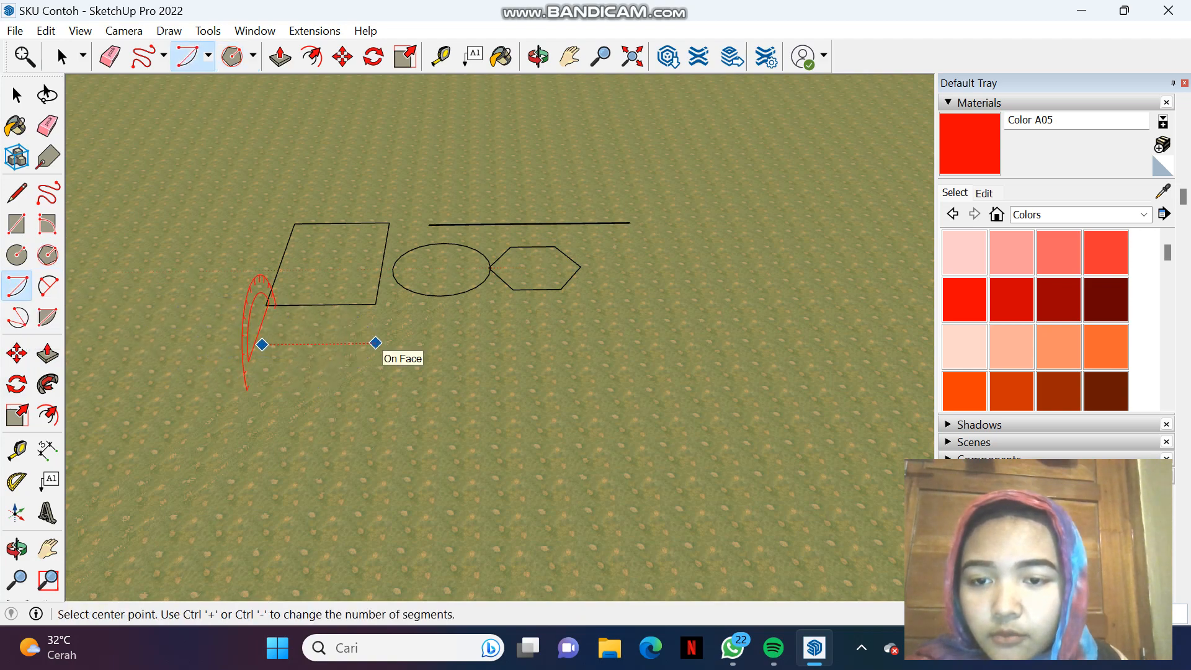
{"action": "left_click", "coordinate": [375, 345]}
{"action": "left_click", "coordinate": [262, 345]}
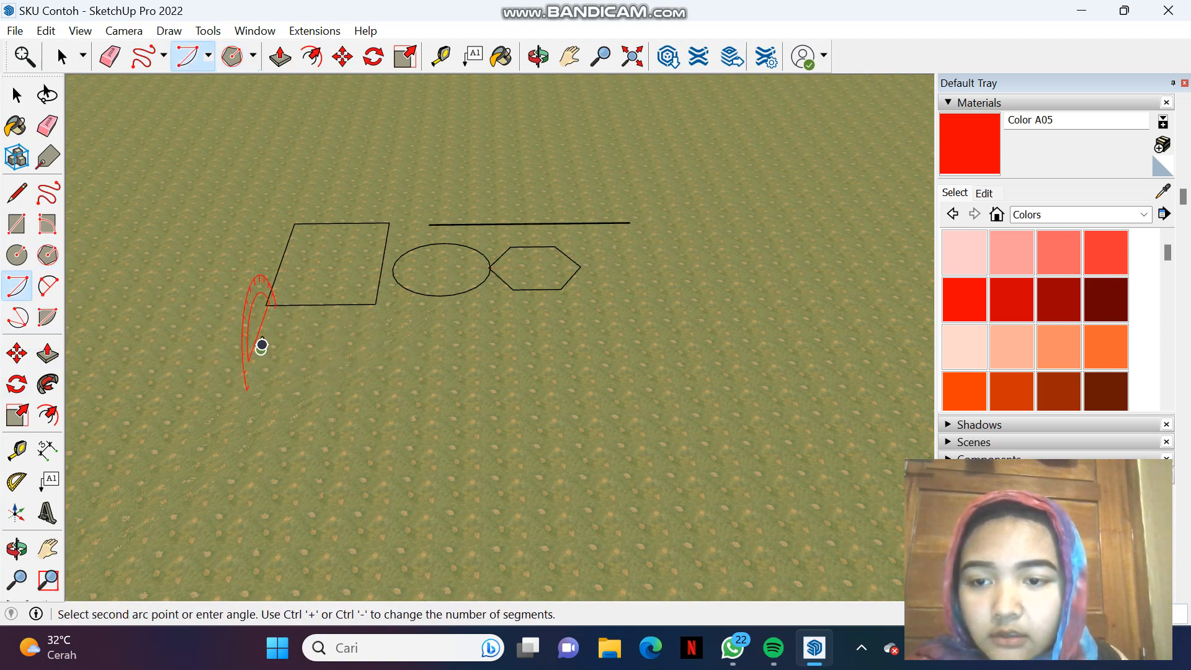
{"action": "key", "text": "Escape"}
Step: Draw a center-point arc in front of the rectangle and circle, curving toward the viewer as roughly a half circle
{"action": "left_click", "coordinate": [375, 343]}
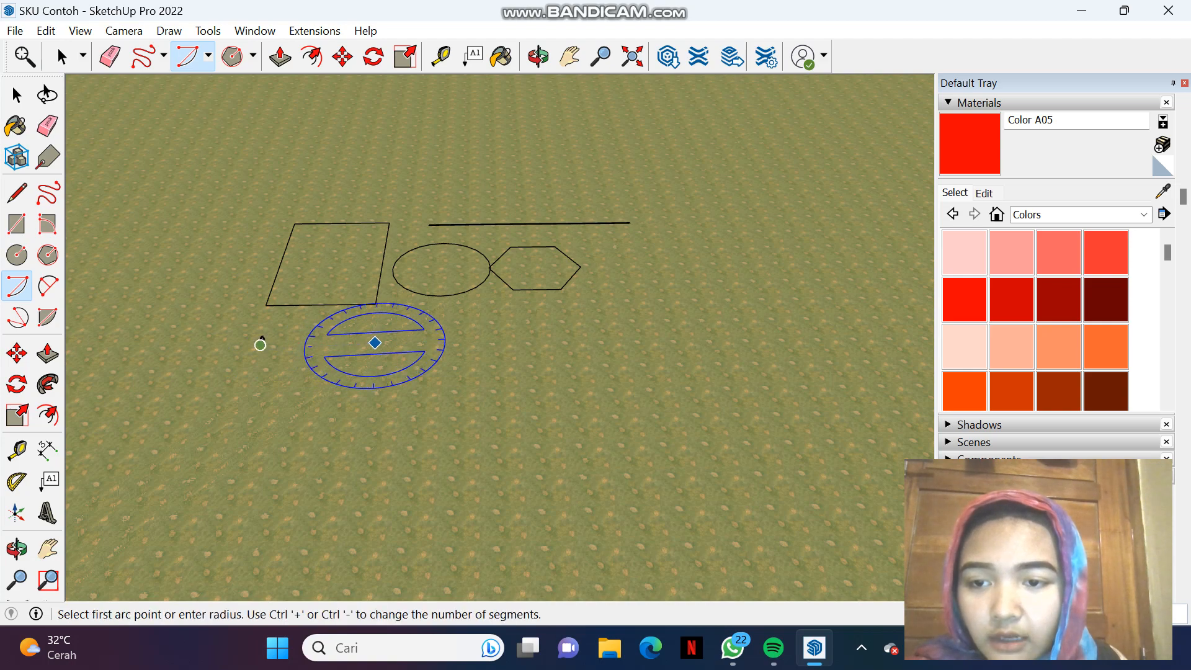
{"action": "scroll", "coordinate": [260, 345], "scroll_direction": "up", "scroll_amount": 4}
{"action": "left_click", "coordinate": [416, 326]}
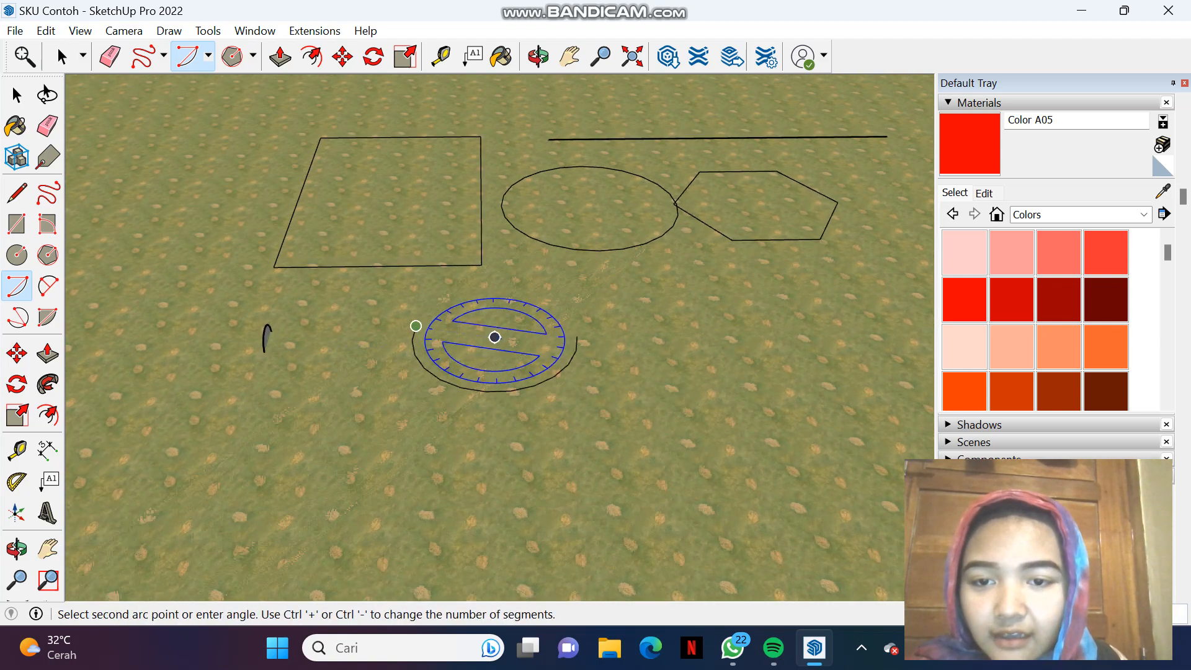
{"action": "left_click", "coordinate": [577, 338]}
{"action": "left_click", "coordinate": [569, 330]}
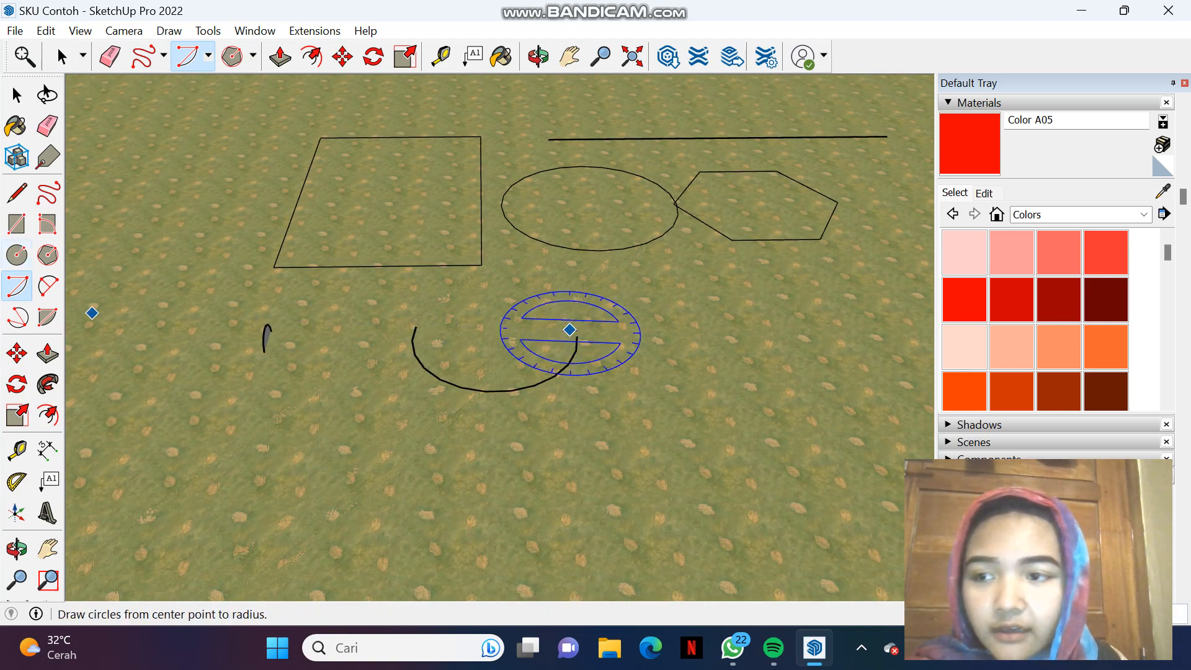
Step: Draw a 2 Point Arc on the ground in front of the hexagon, with its bulge toward the viewer
{"action": "left_click", "coordinate": [48, 286]}
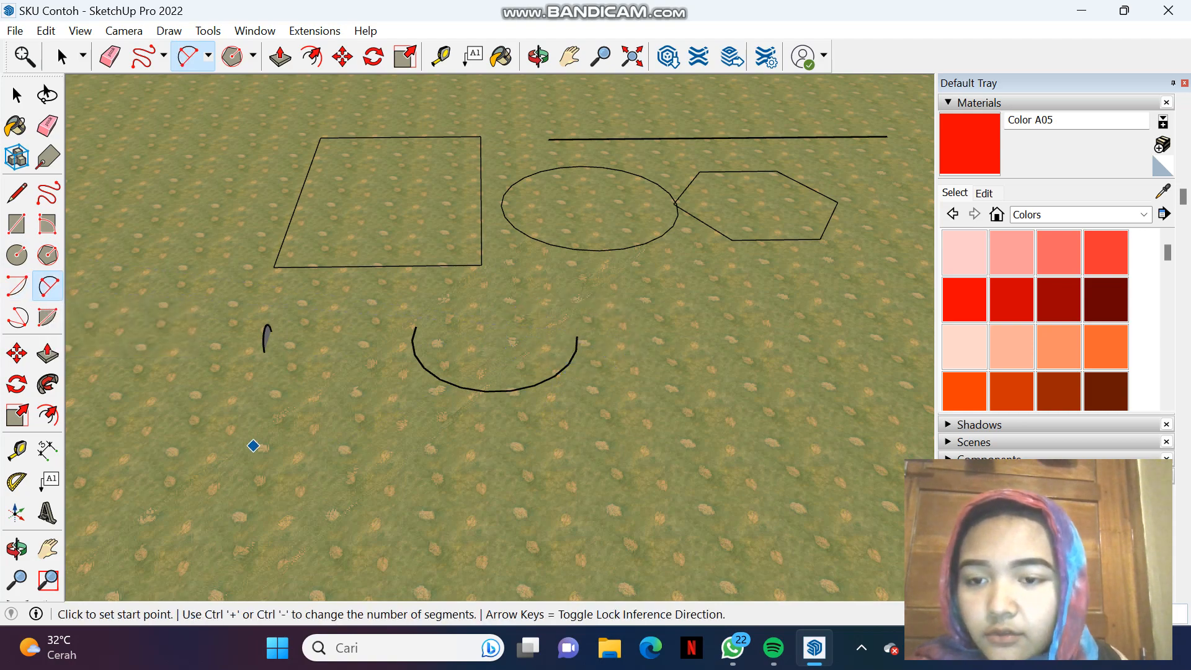
{"action": "scroll", "coordinate": [347, 409], "scroll_direction": "down", "scroll_amount": 1}
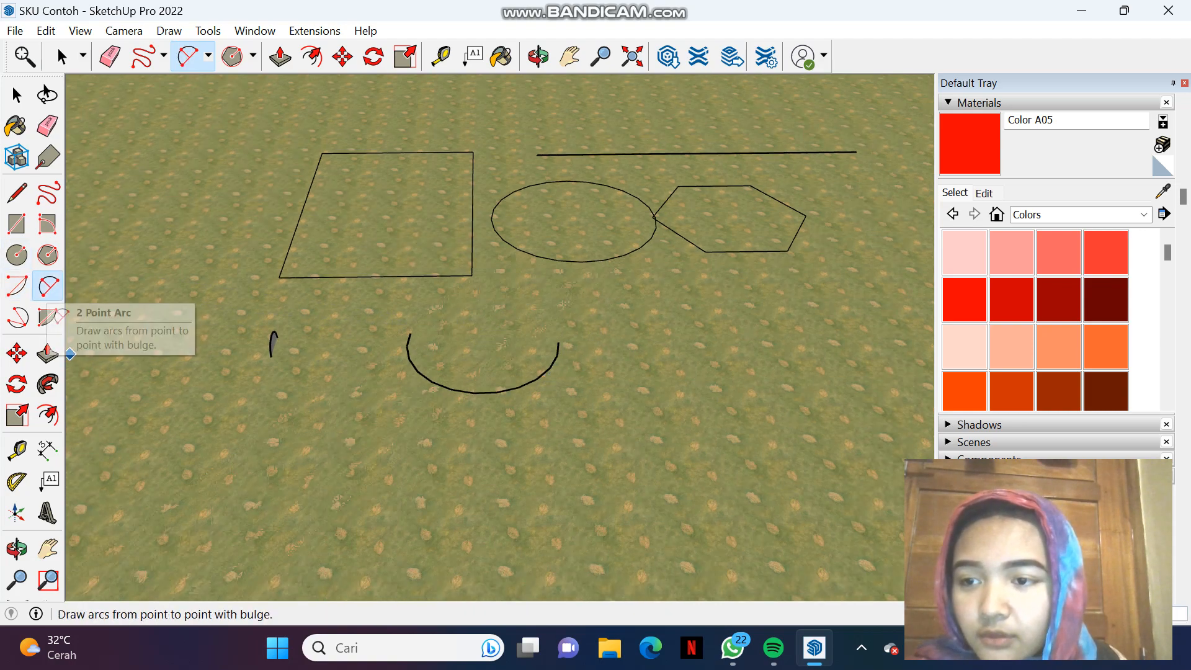
{"action": "left_click", "coordinate": [611, 340]}
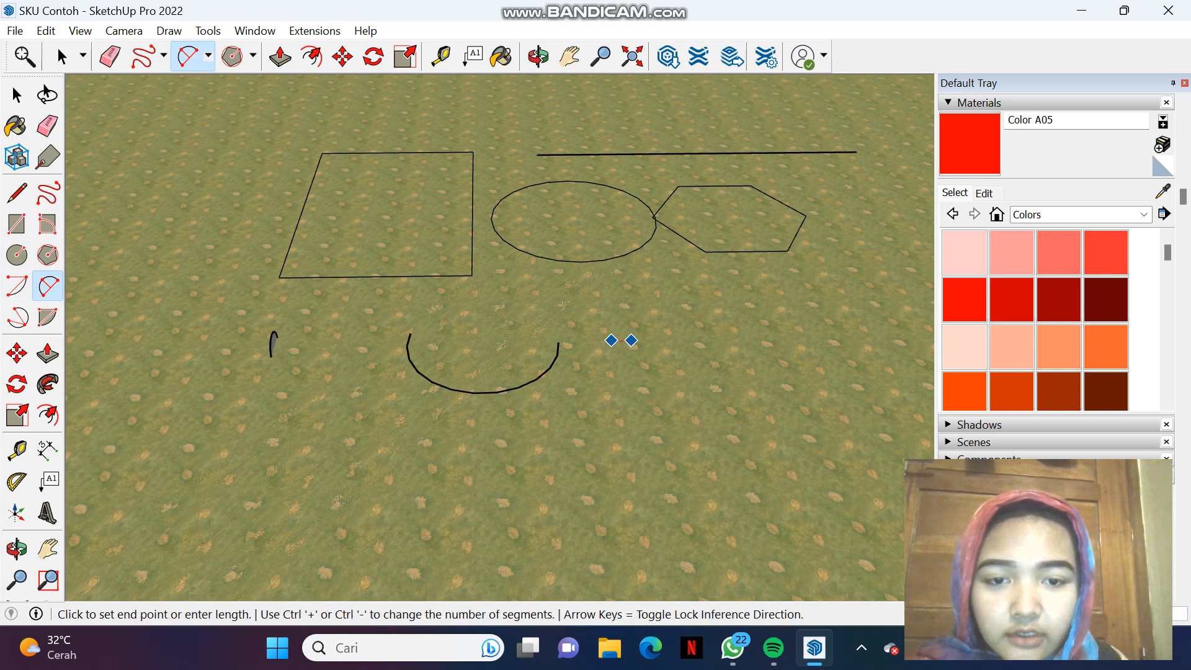
{"action": "left_click", "coordinate": [789, 338]}
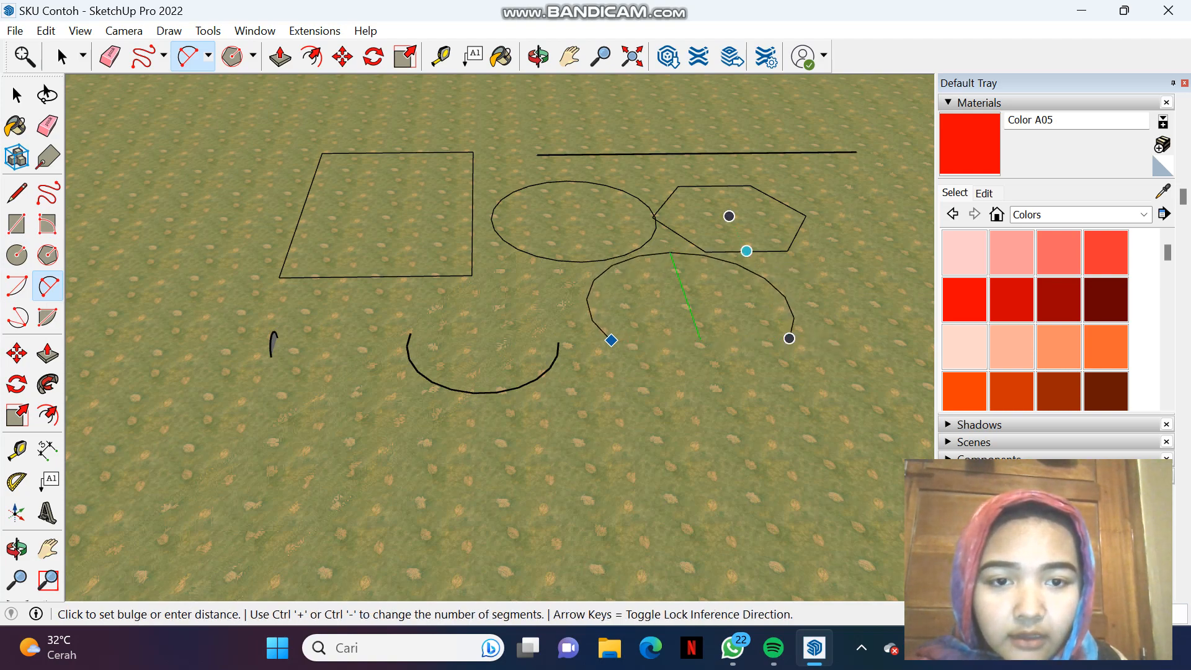
{"action": "left_click", "coordinate": [787, 418]}
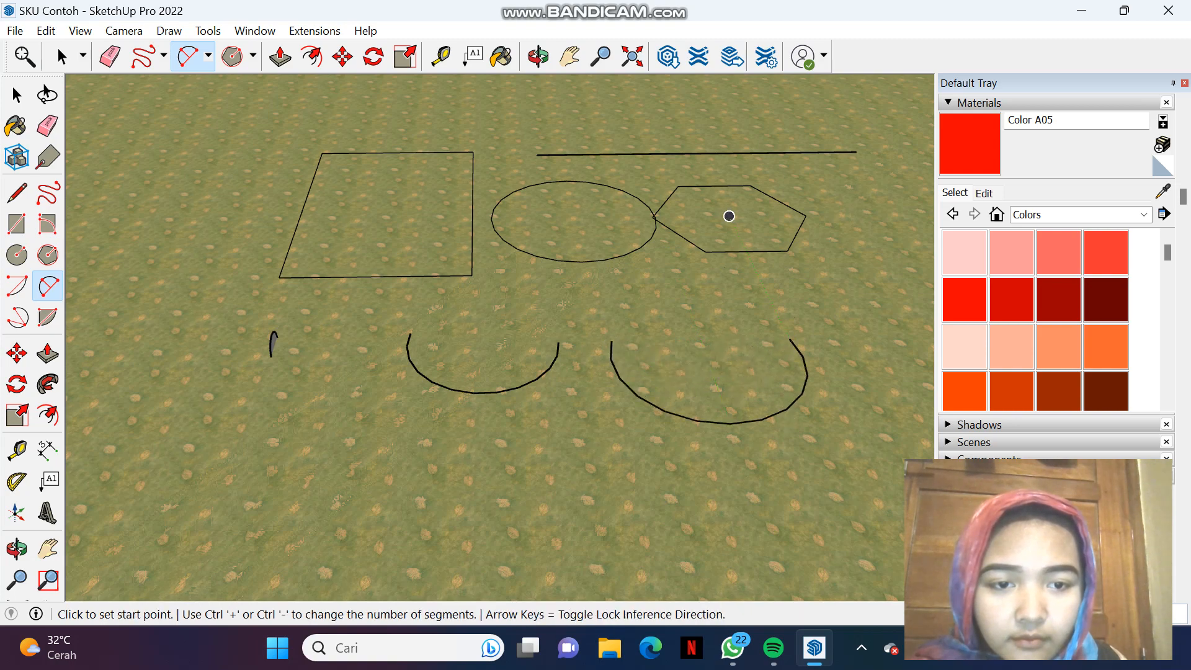
Step: Add a second 2 Point Arc from the right end of the last arc, curling inward to form a spiral
{"action": "left_click", "coordinate": [789, 339]}
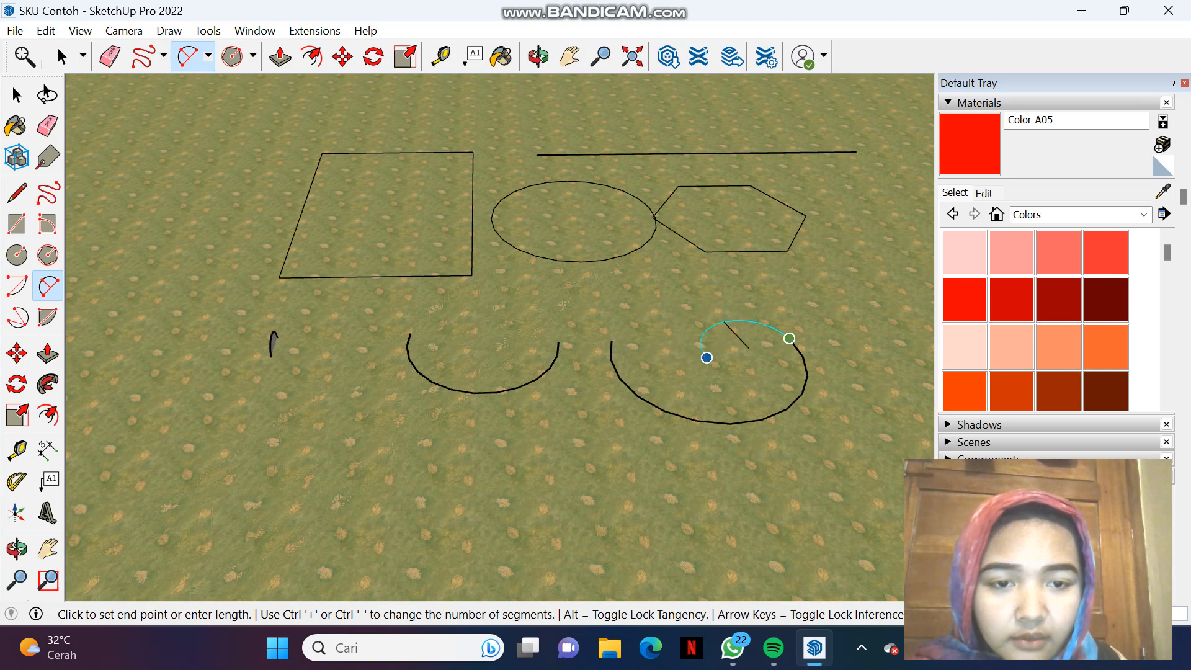
{"action": "left_click", "coordinate": [706, 357]}
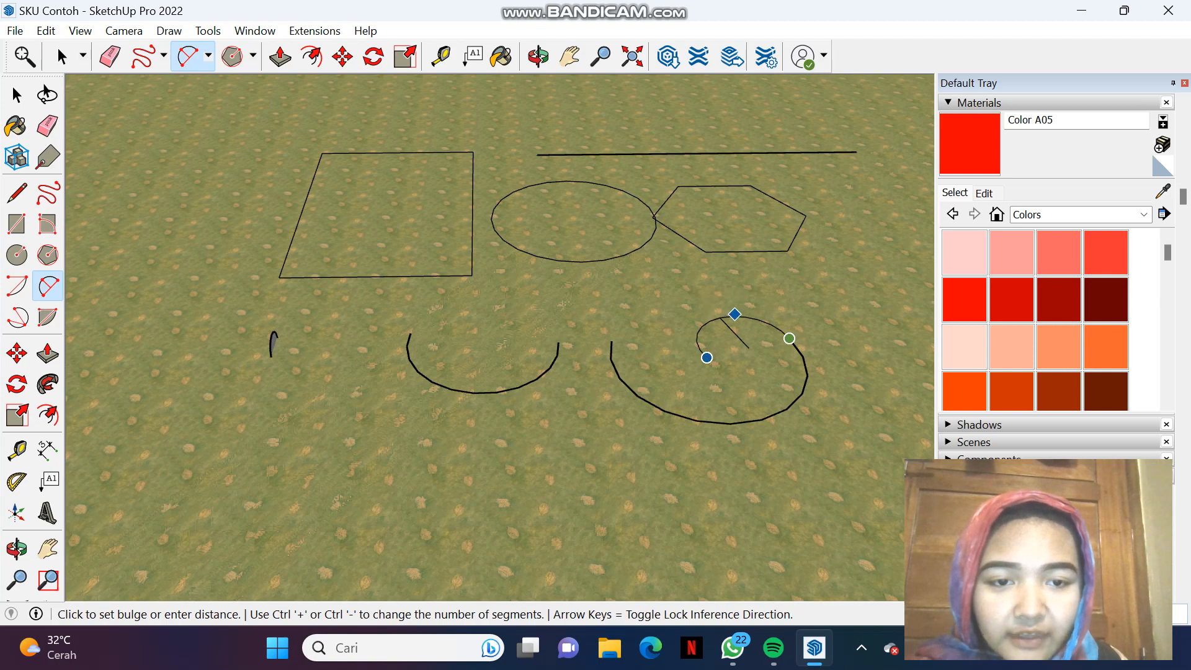
{"action": "left_click", "coordinate": [679, 303]}
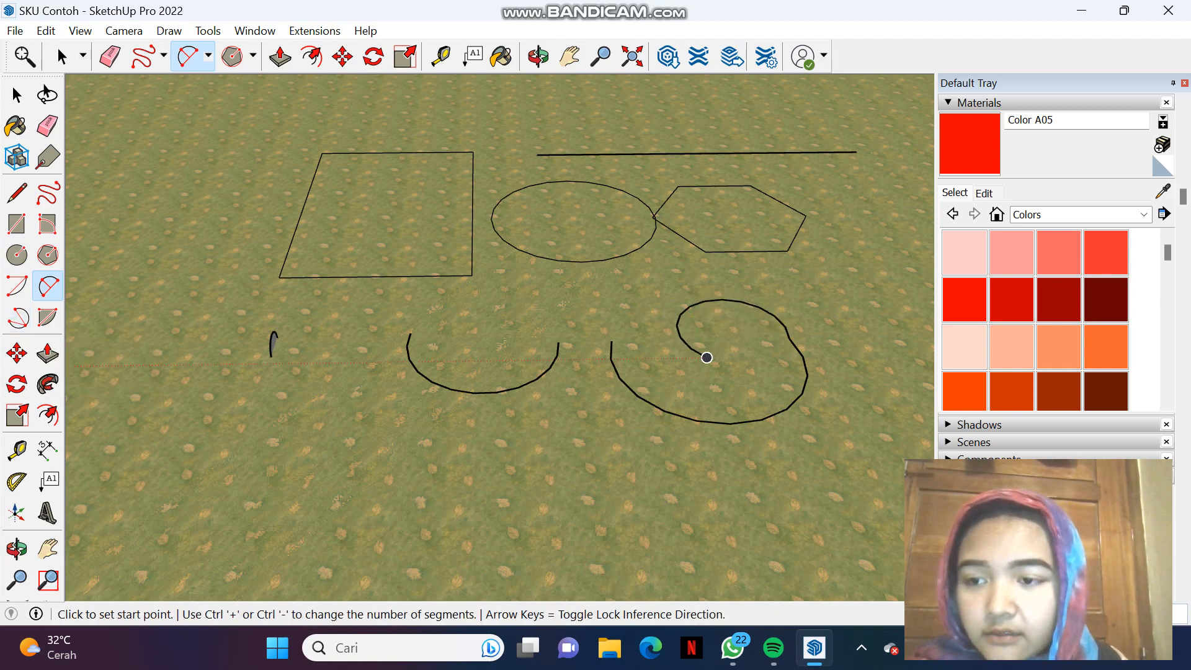
Step: Draw a 3 Point Arc on the ground in front of the tiny arc, shaped like an open bowl
{"action": "left_click", "coordinate": [18, 316]}
{"action": "scroll", "coordinate": [514, 313], "scroll_direction": "down", "scroll_amount": 2}
{"action": "scroll", "coordinate": [514, 314], "scroll_direction": "down", "scroll_amount": 2}
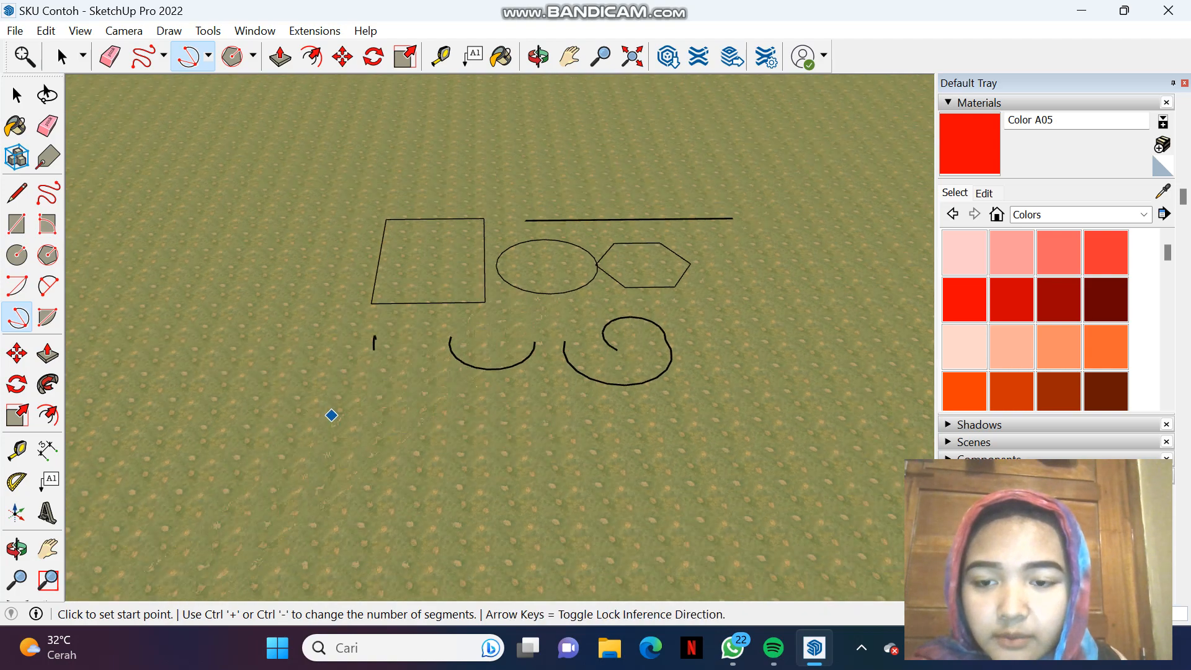
{"action": "left_click", "coordinate": [331, 416]}
{"action": "left_click", "coordinate": [390, 442]}
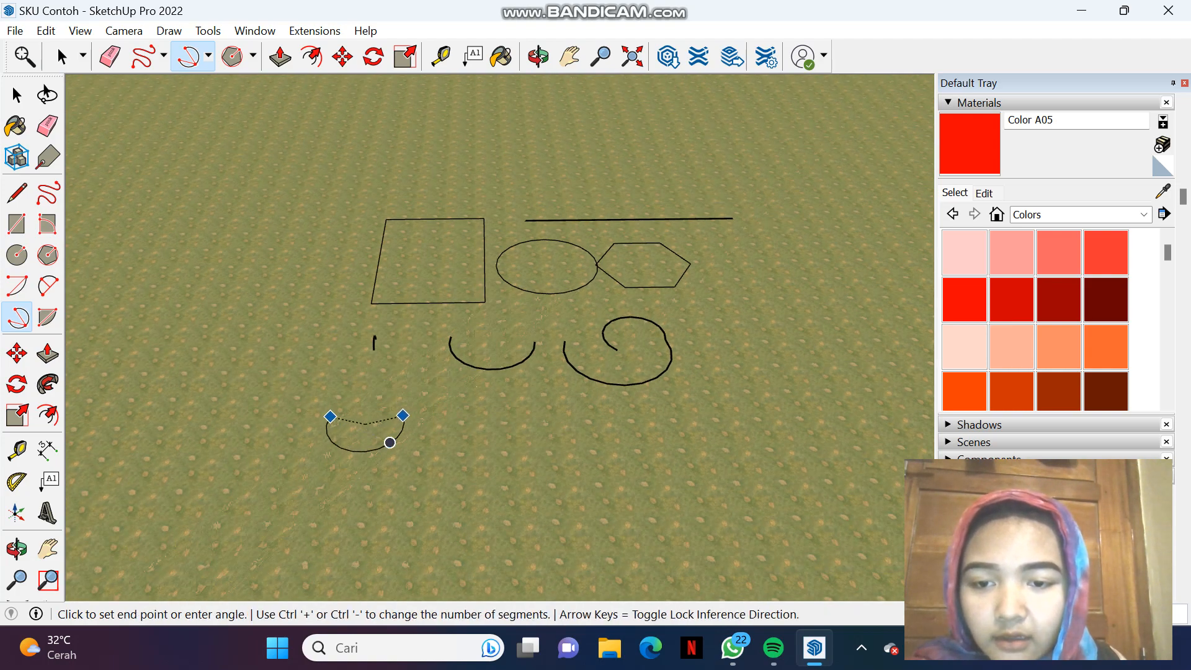
{"action": "left_click", "coordinate": [399, 415]}
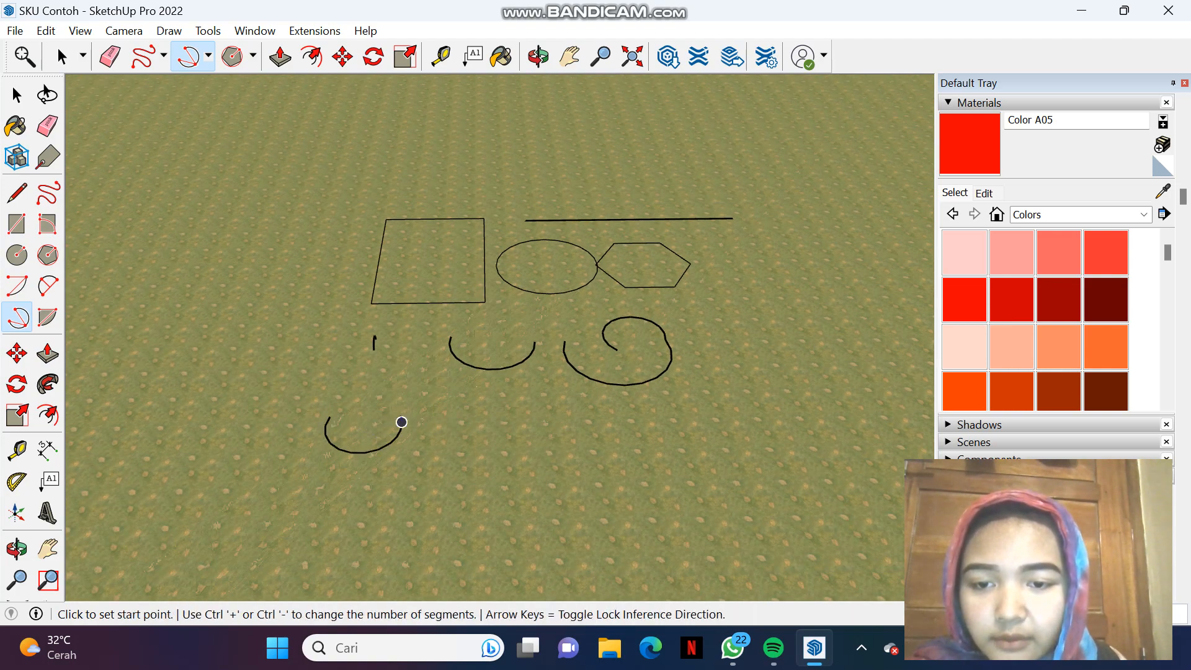
Step: Extend the bowl-shaped arc from its right end with an opposite-curving 3 Point Arc as a half circle, making an S-shaped curve
{"action": "left_click", "coordinate": [401, 421]}
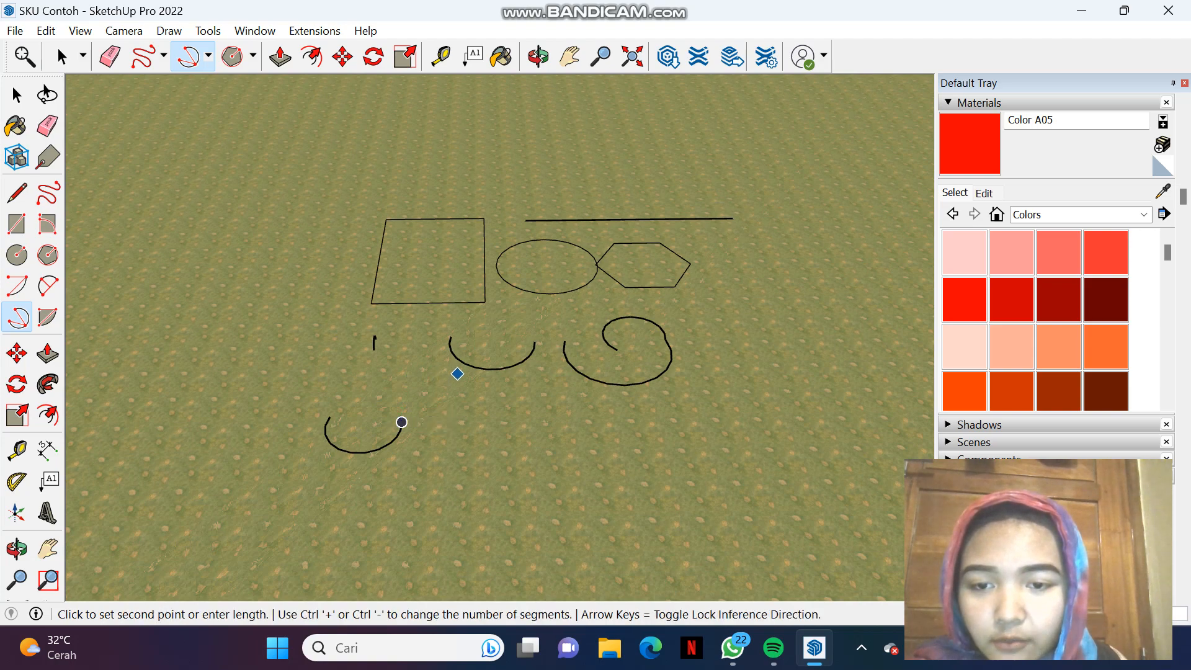
{"action": "left_click", "coordinate": [457, 374]}
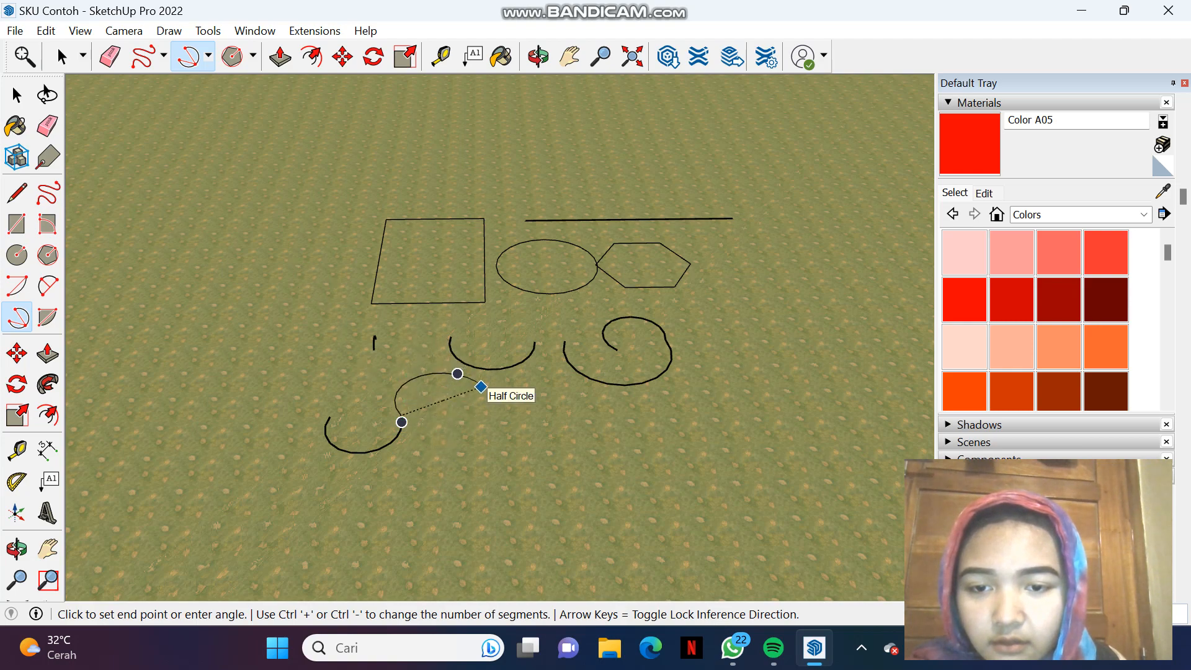
{"action": "left_click", "coordinate": [482, 387]}
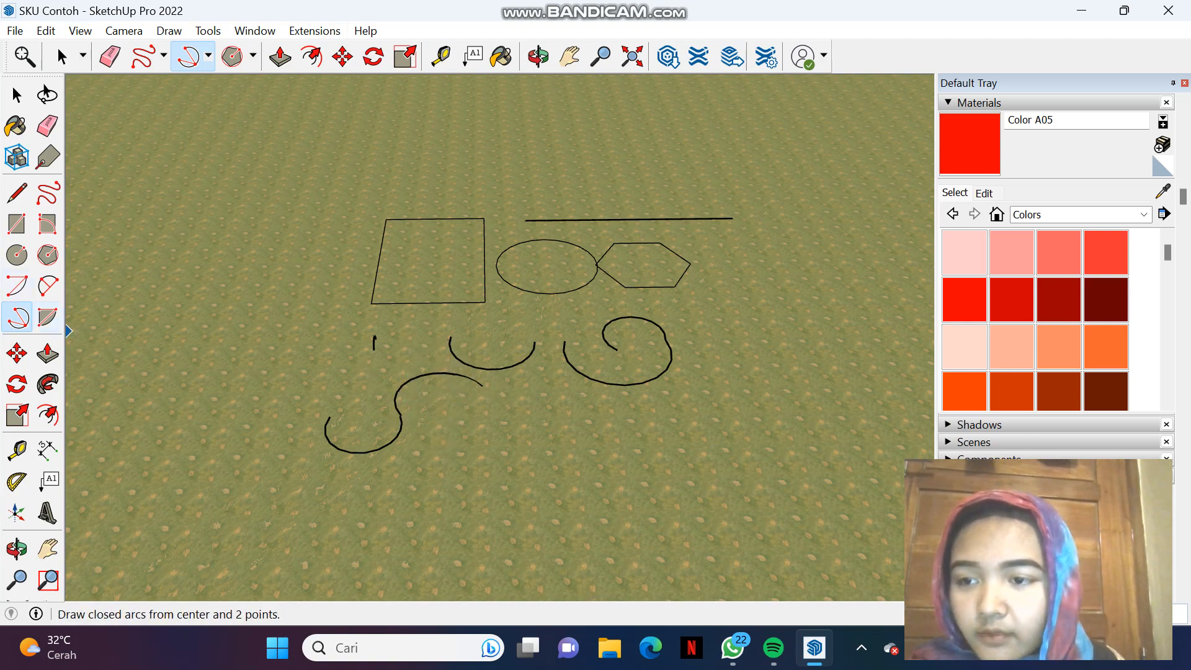
Step: Draw a quarter-circle Pie on the open ground left of the tiny arc, with one straight edge along the red axis
{"action": "left_click", "coordinate": [48, 317]}
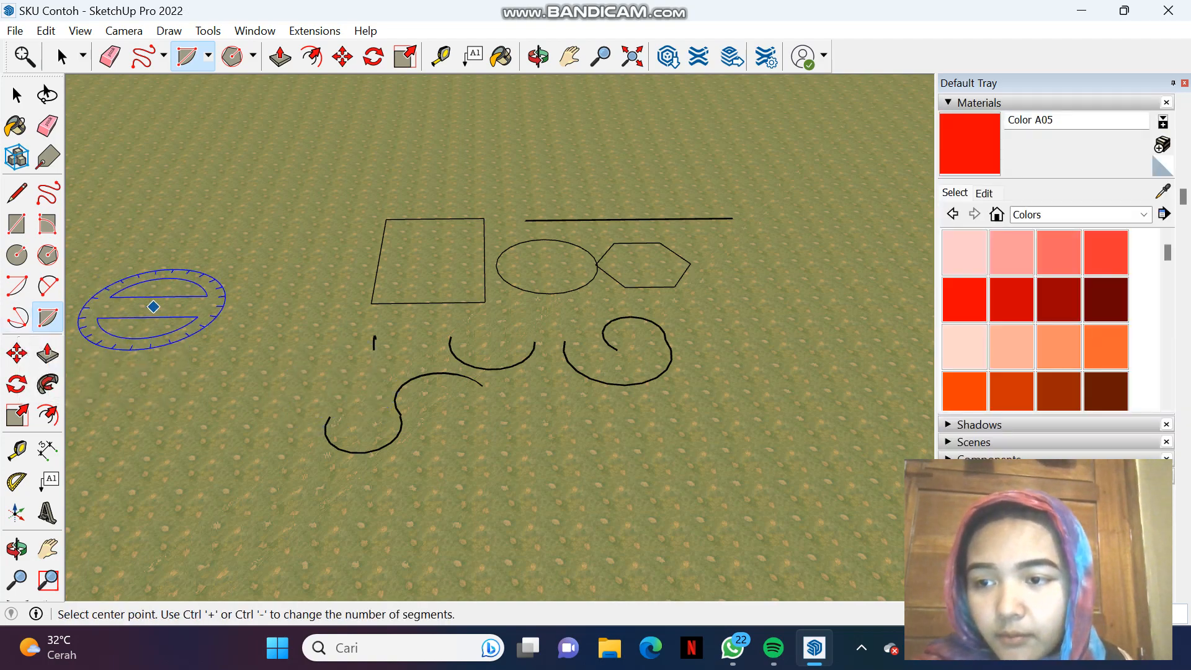
{"action": "left_click", "coordinate": [164, 318]}
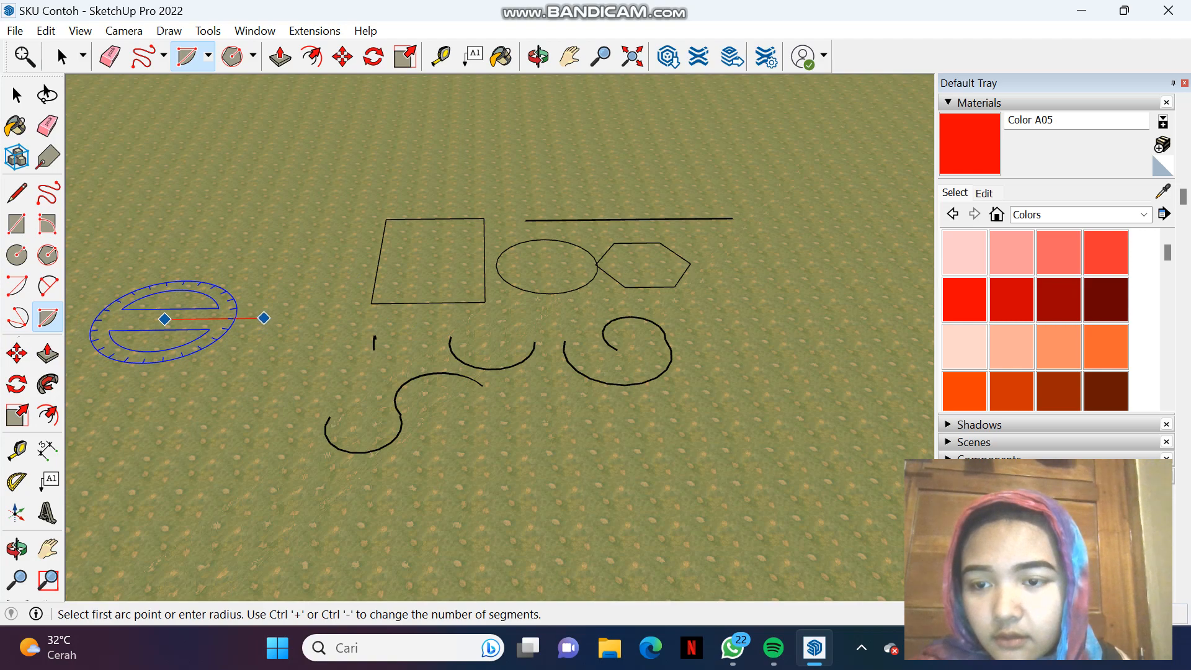
{"action": "left_click", "coordinate": [264, 318]}
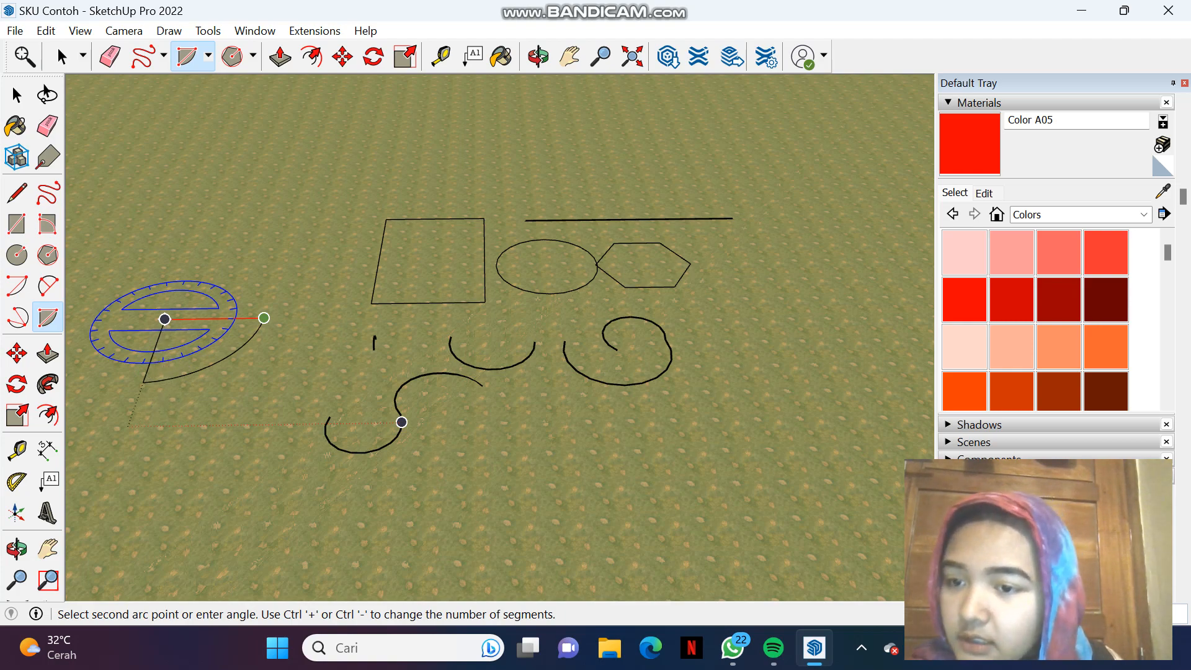
{"action": "left_click", "coordinate": [134, 382]}
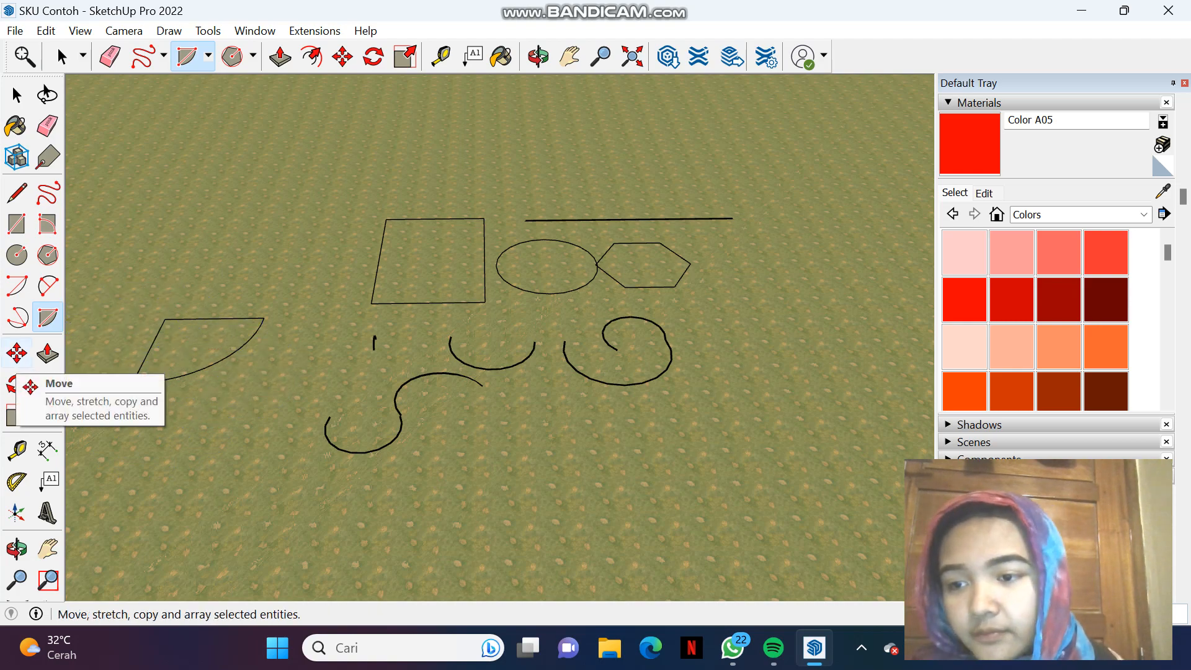
Step: Move the rectangle's face away from the circle to the open ground just behind the pie shape
{"action": "left_click", "coordinate": [17, 353]}
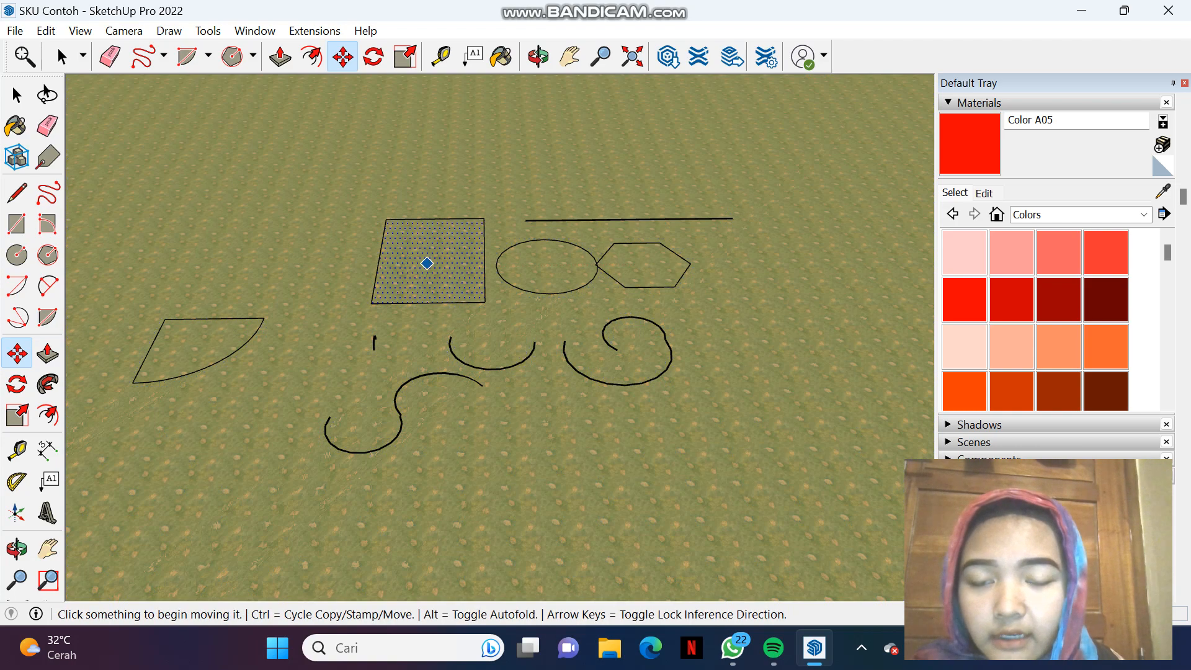
{"action": "left_click", "coordinate": [427, 263]}
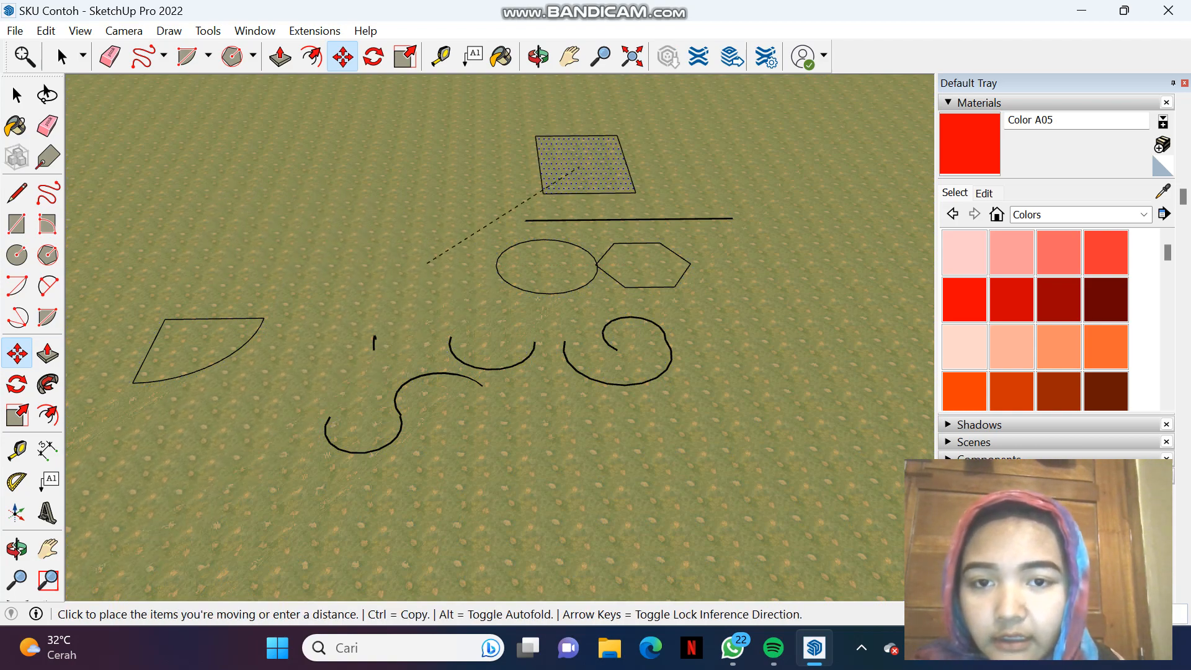
{"action": "left_click", "coordinate": [246, 251]}
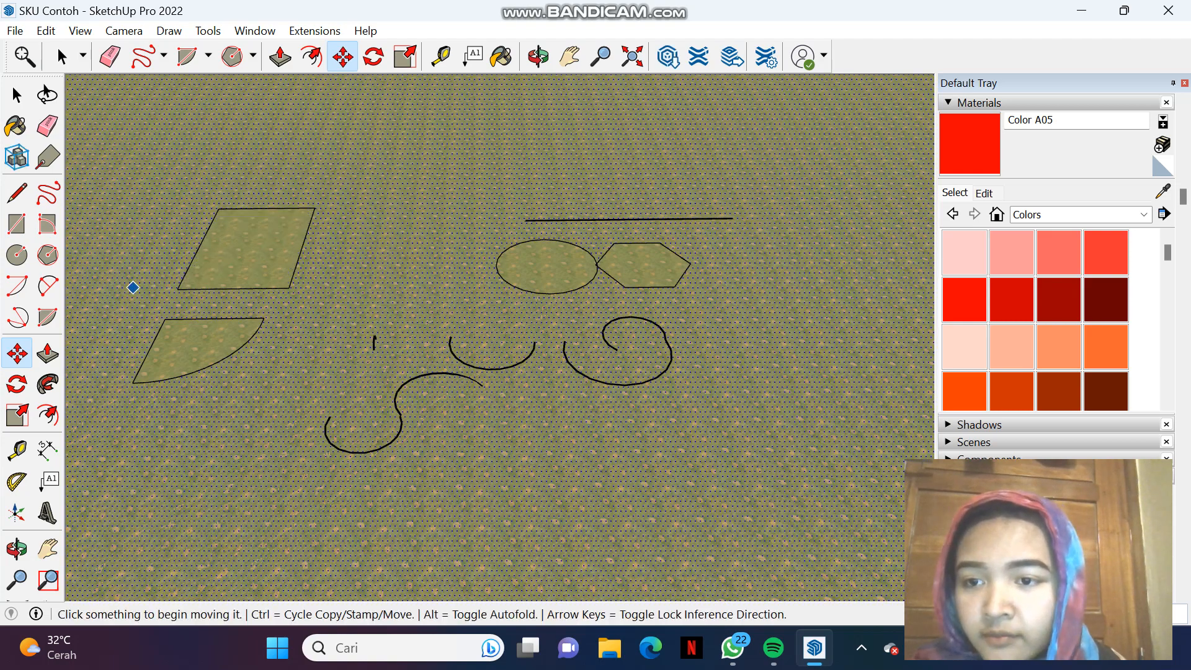
Step: Push/Pull the moved rectangle upward into a solid box
{"action": "left_click", "coordinate": [48, 354]}
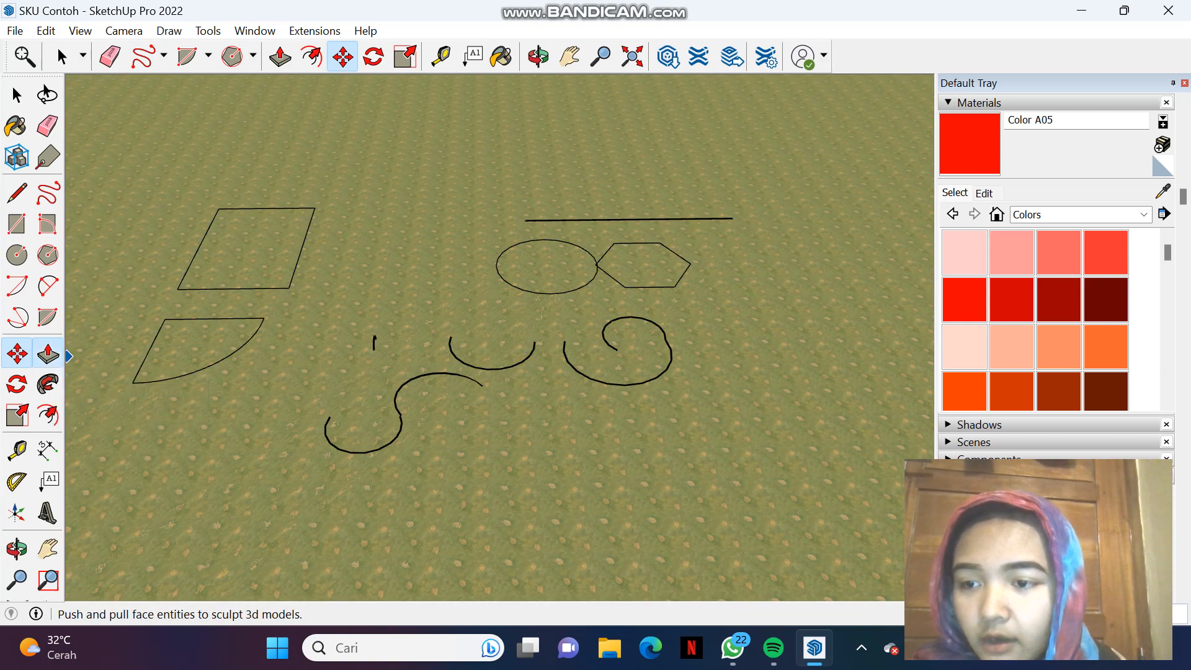
{"action": "left_click", "coordinate": [247, 248]}
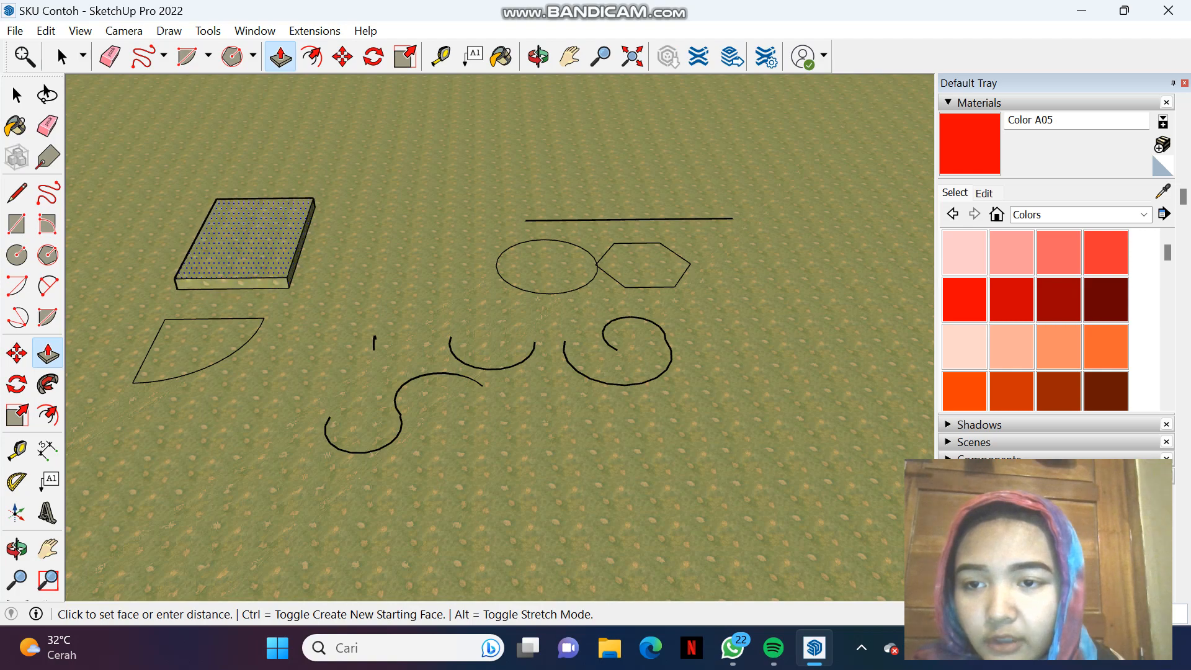
{"action": "left_click", "coordinate": [238, 199]}
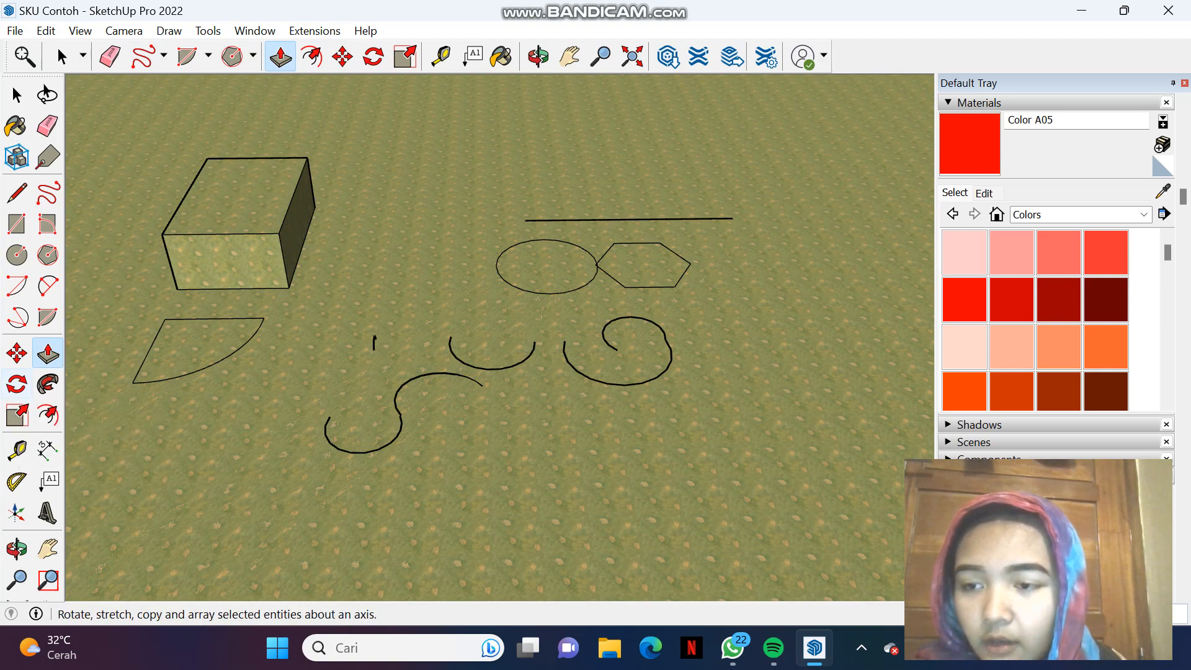
Step: Expand the Components section in the Default Tray
{"action": "left_click_drag", "start_coordinate": [1183, 196], "coordinate": [1183, 577]}
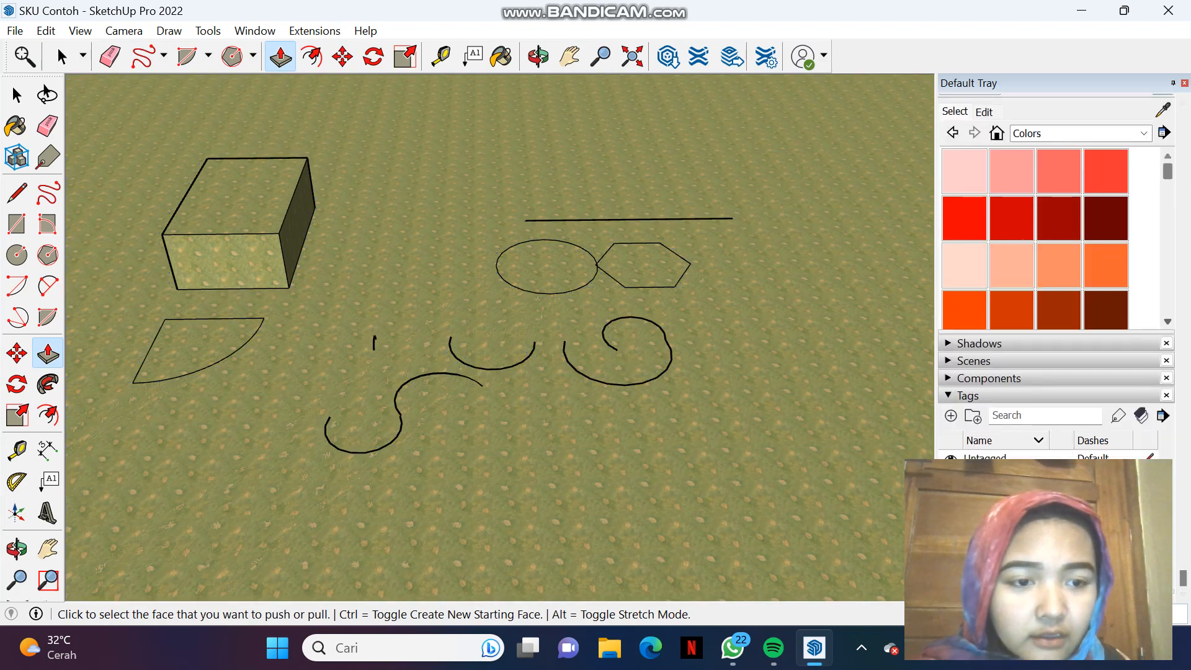
{"action": "left_click", "coordinate": [988, 378]}
{"action": "scroll", "coordinate": [988, 378], "scroll_direction": "down", "scroll_amount": 2}
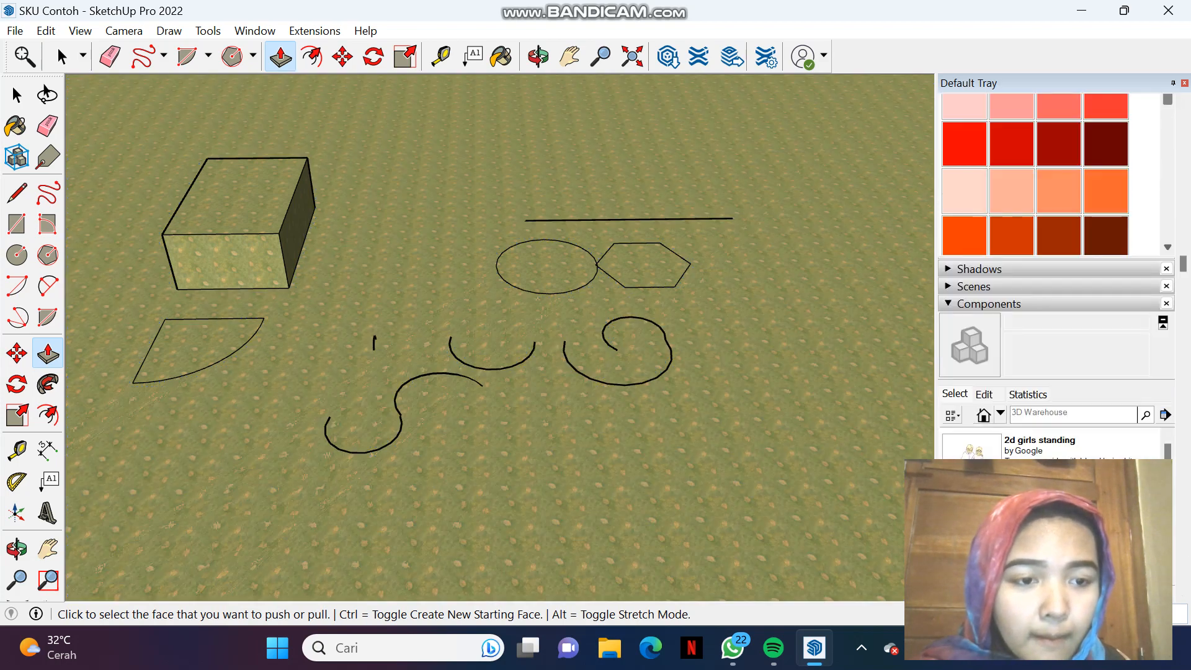
{"action": "scroll", "coordinate": [1055, 279], "scroll_direction": "up", "scroll_amount": 2}
Step: Try to rotate the three trash bins beside the public toilet about a point on the front of the yellow bin
{"action": "scroll", "coordinate": [589, 245], "scroll_direction": "down", "scroll_amount": 6}
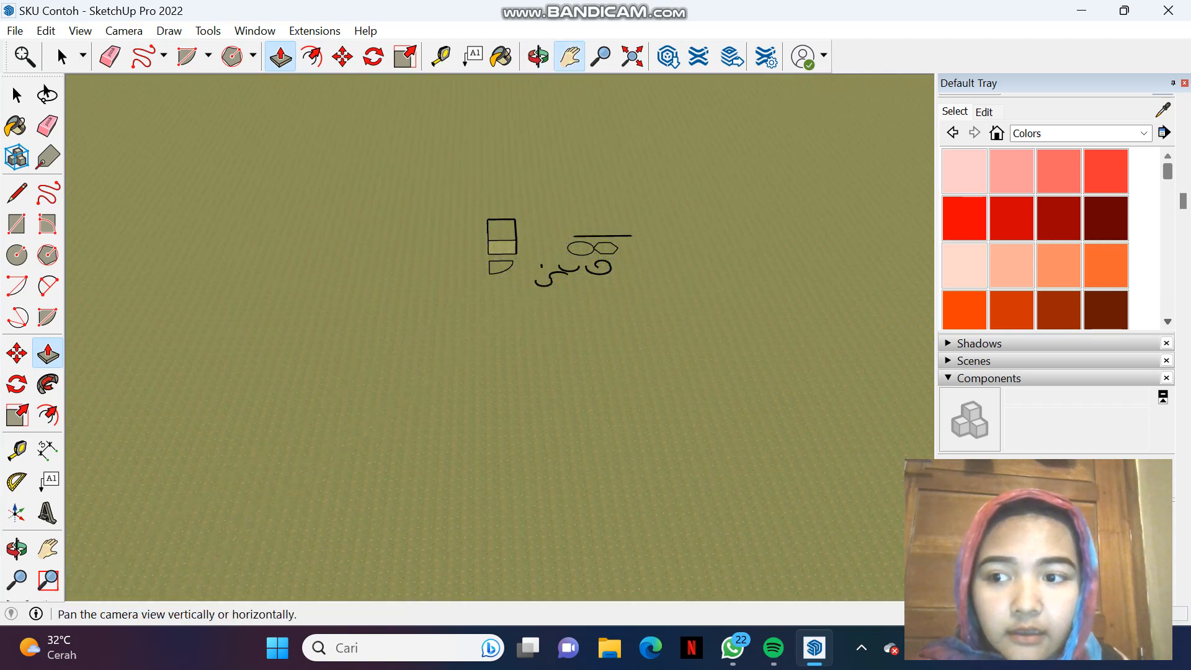
{"action": "left_click", "coordinate": [569, 56]}
{"action": "mouse_move", "coordinate": [501, 236]}
{"action": "left_mouse_down"}
{"action": "mouse_move", "coordinate": [367, 372]}
{"action": "mouse_move", "coordinate": [211, 570]}
{"action": "left_mouse_up"}
{"action": "left_click_drag", "start_coordinate": [621, 149], "coordinate": [264, 509]}
{"action": "scroll", "coordinate": [615, 327], "scroll_direction": "up", "scroll_amount": 10}
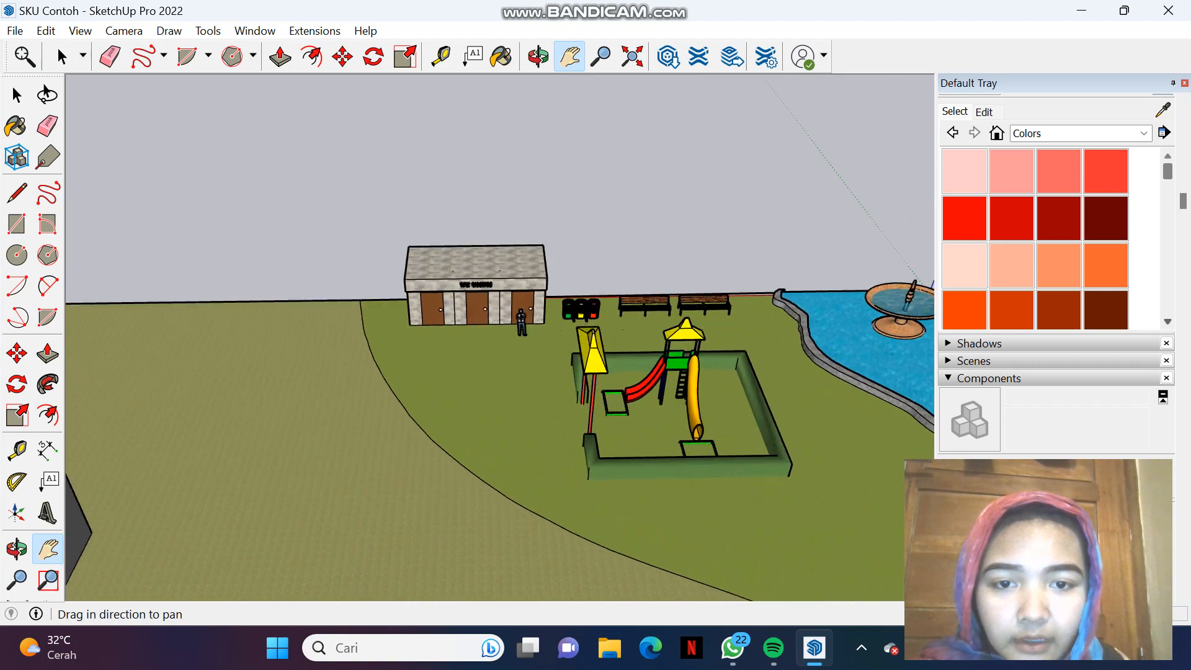
{"action": "scroll", "coordinate": [547, 314], "scroll_direction": "up", "scroll_amount": 4}
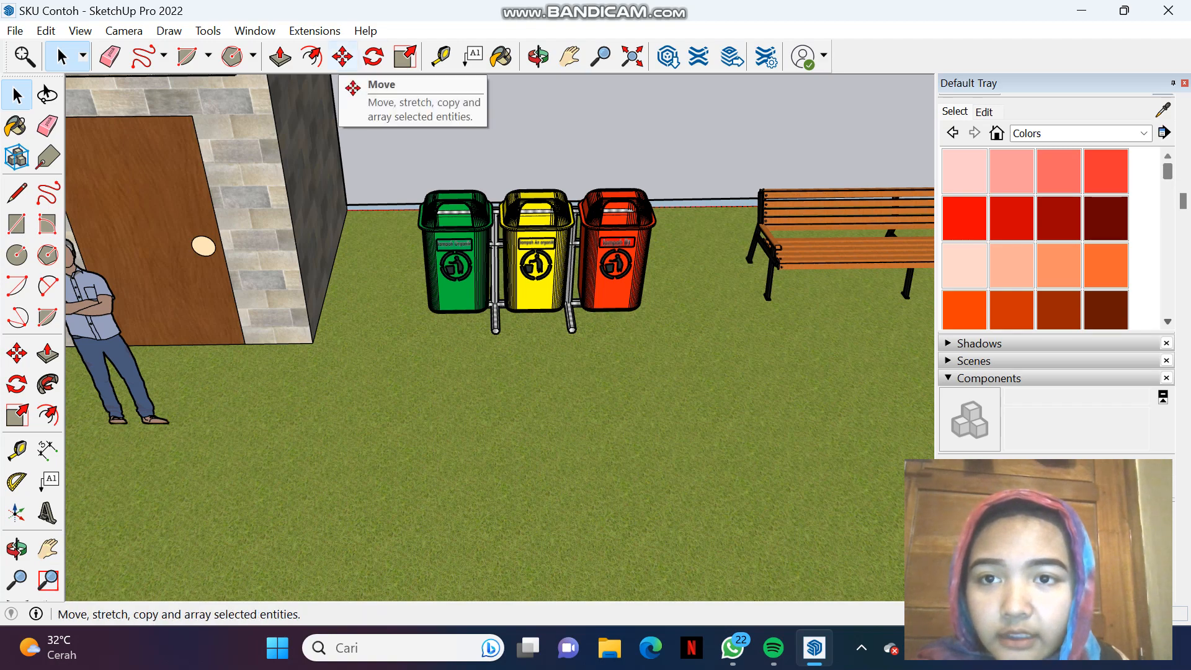
{"action": "left_click", "coordinate": [342, 57]}
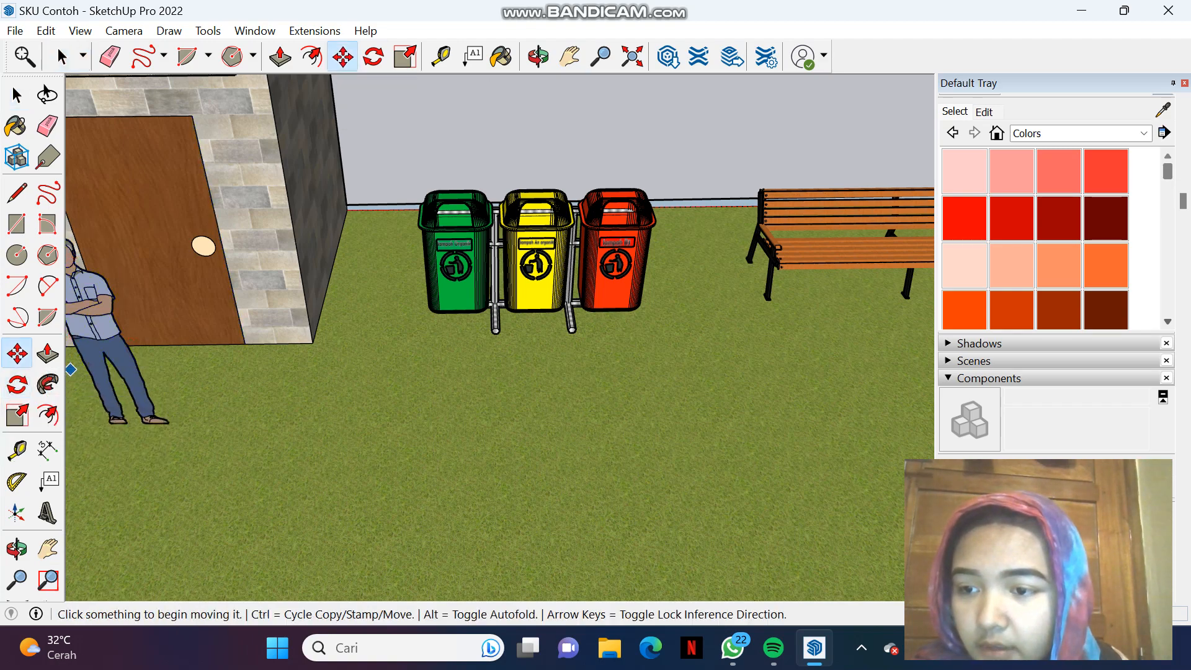
{"action": "key", "text": "q"}
{"action": "left_click", "coordinate": [542, 272]}
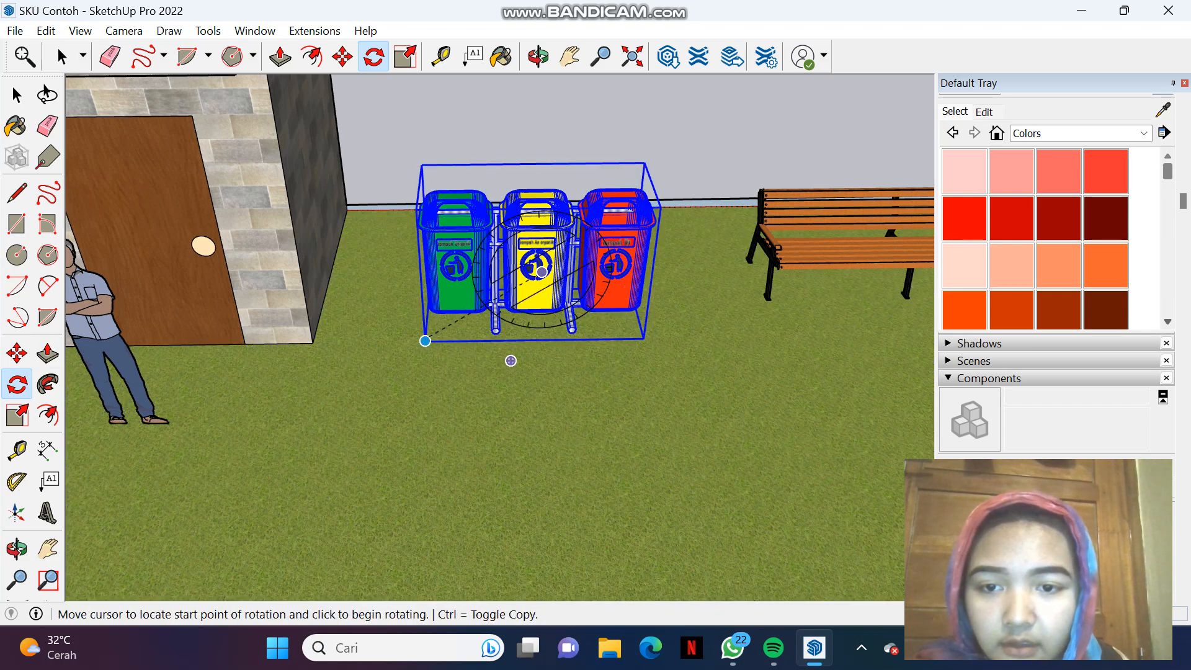
{"action": "left_click", "coordinate": [424, 340]}
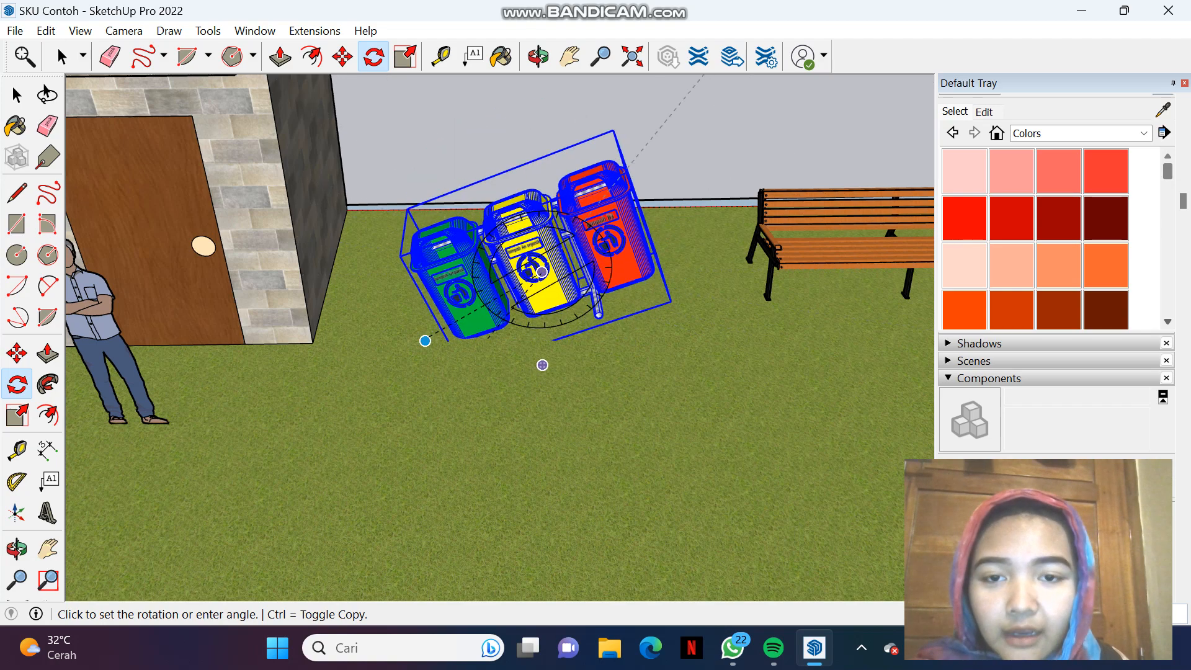
{"action": "left_click", "coordinate": [425, 340]}
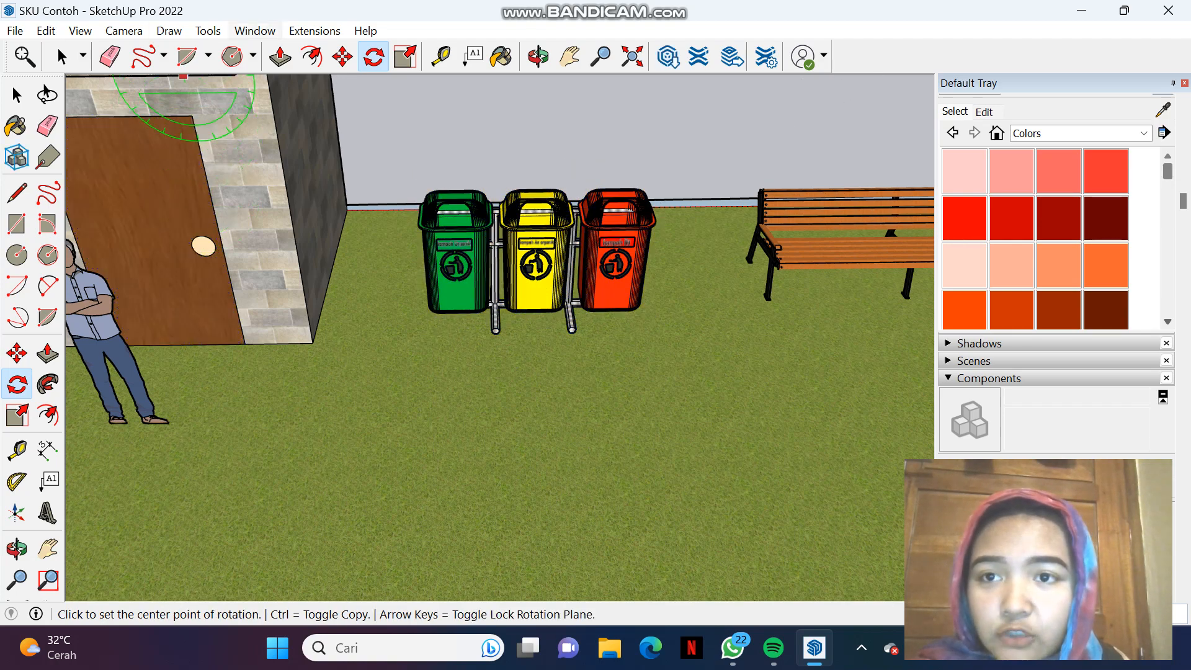
Step: Try to extrude the park's grass ground face around the playground with Follow Me
{"action": "left_click", "coordinate": [570, 57]}
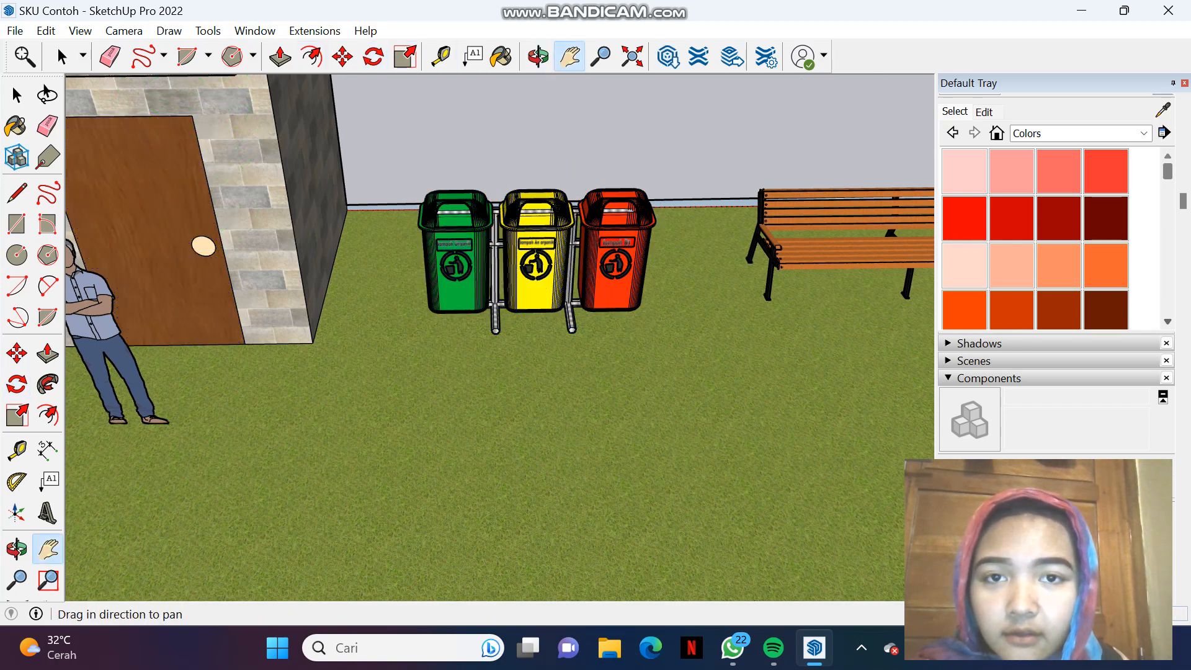
{"action": "scroll", "coordinate": [344, 305], "scroll_direction": "down", "scroll_amount": 10}
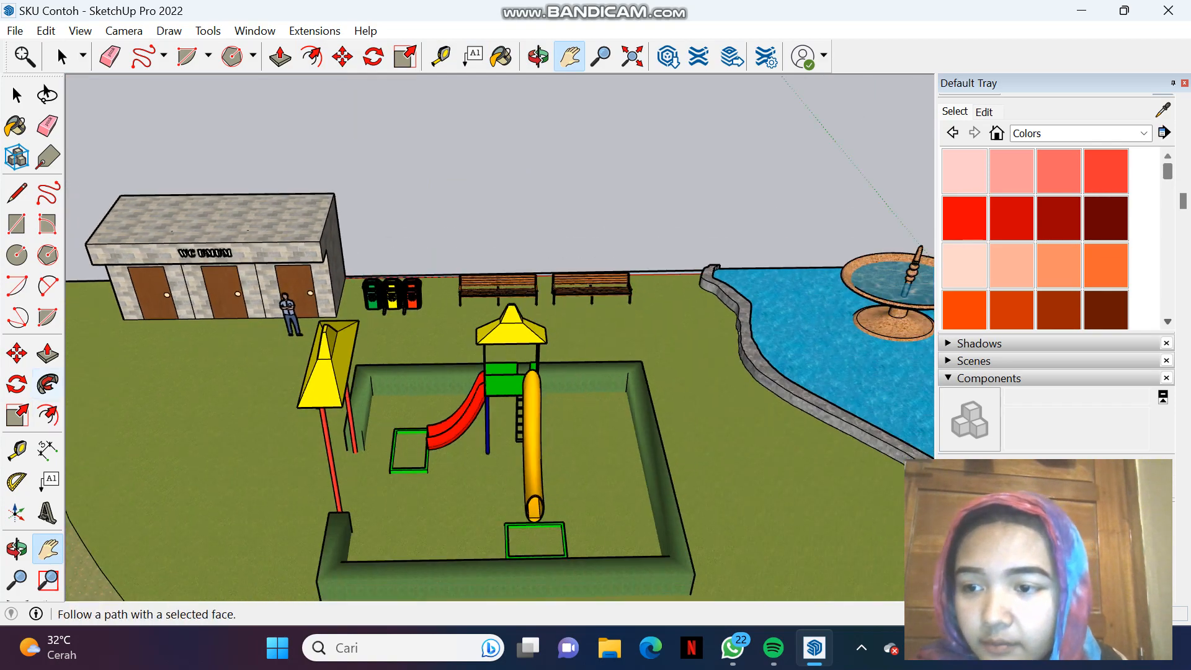
{"action": "left_click", "coordinate": [47, 384]}
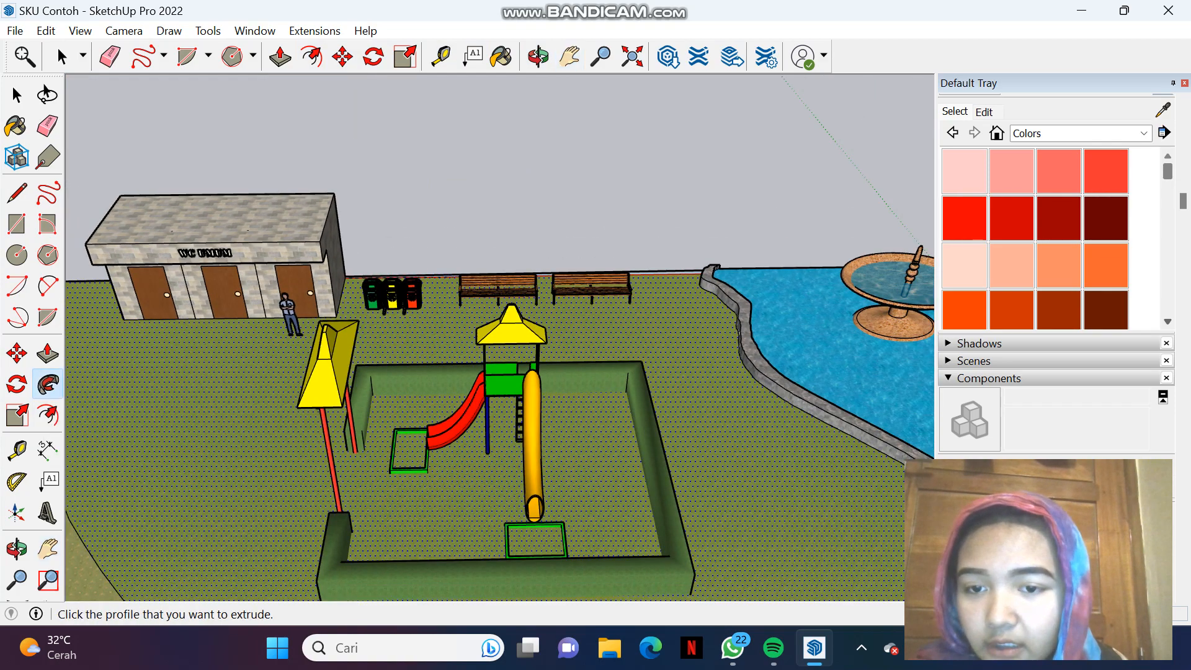
{"action": "scroll", "coordinate": [400, 400], "scroll_direction": "down", "scroll_amount": 4}
{"action": "left_click", "coordinate": [400, 400]}
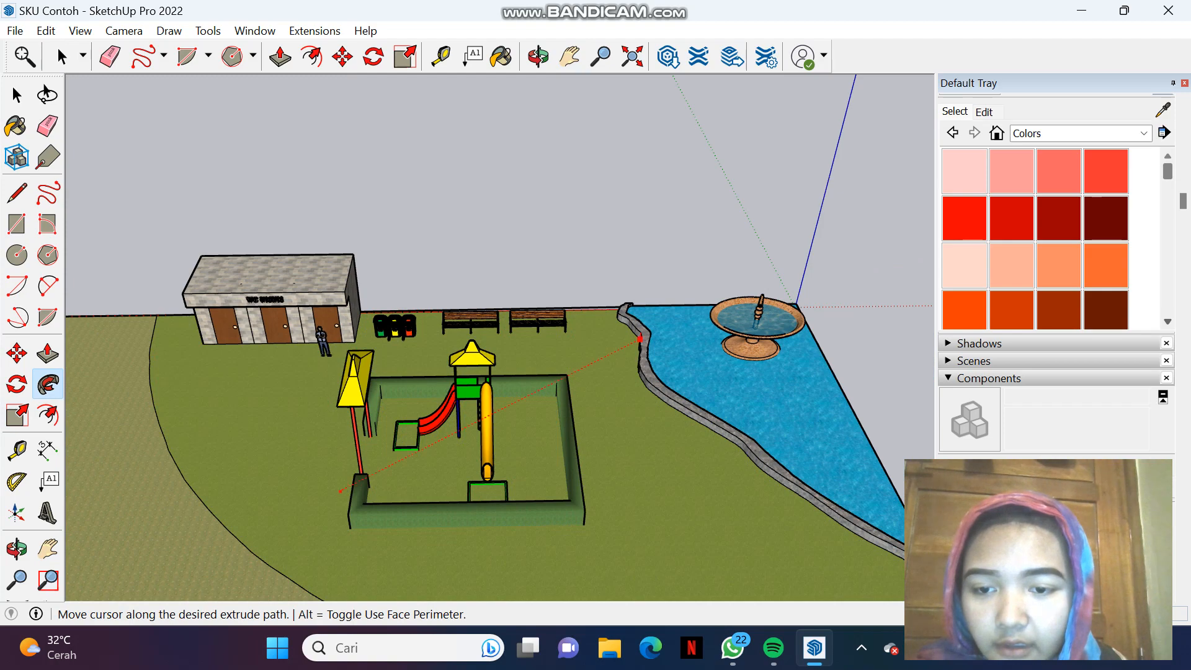
Step: Return to the practice shapes and try Follow Me on the box's top face along its side edge
{"action": "left_click", "coordinate": [569, 56]}
{"action": "left_click_drag", "start_coordinate": [403, 403], "coordinate": [611, 152]}
{"action": "left_click_drag", "start_coordinate": [348, 434], "coordinate": [767, 163]}
{"action": "left_click_drag", "start_coordinate": [260, 404], "coordinate": [868, 273]}
{"action": "scroll", "coordinate": [348, 397], "scroll_direction": "down", "scroll_amount": 5}
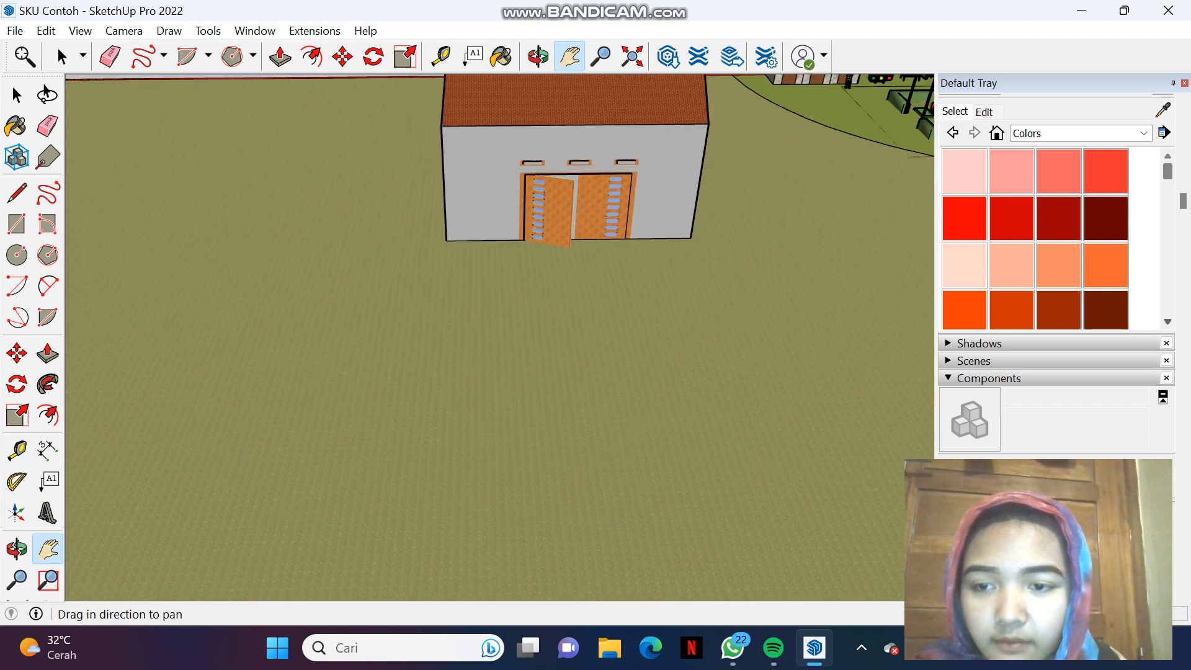
{"action": "scroll", "coordinate": [347, 397], "scroll_direction": "down", "scroll_amount": 1}
{"action": "mouse_move", "coordinate": [292, 459]}
{"action": "left_mouse_down"}
{"action": "mouse_move", "coordinate": [511, 266]}
{"action": "mouse_move", "coordinate": [612, 123]}
{"action": "mouse_move", "coordinate": [634, 118]}
{"action": "left_mouse_up"}
{"action": "scroll", "coordinate": [428, 334], "scroll_direction": "up", "scroll_amount": 5}
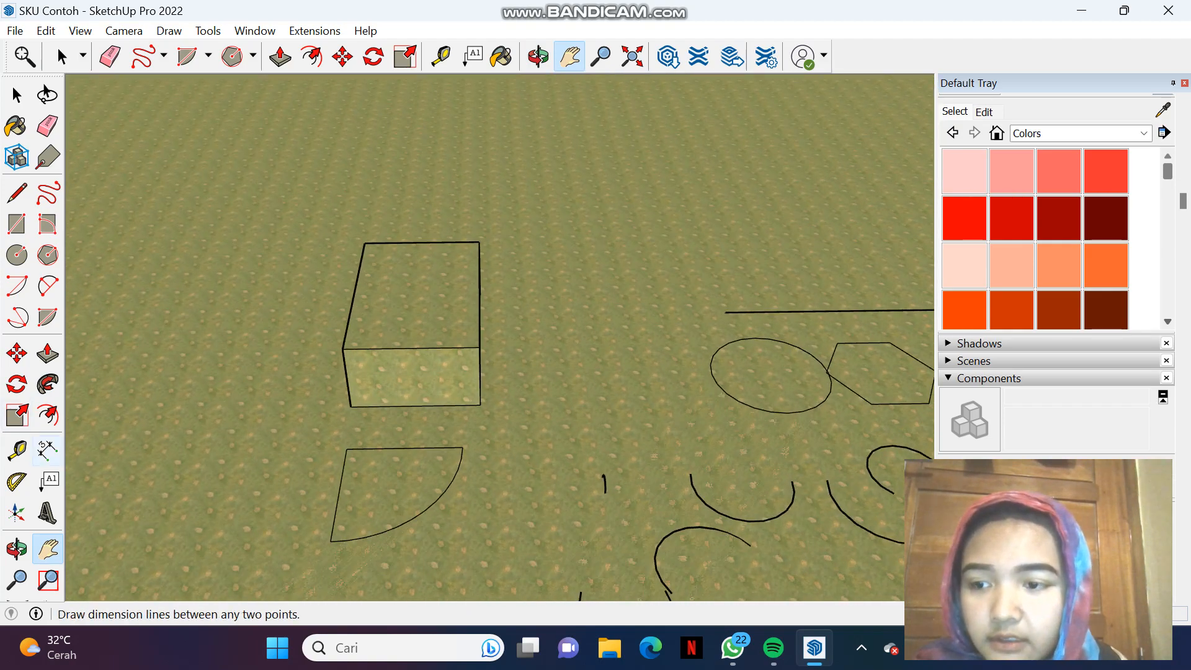
{"action": "left_click", "coordinate": [47, 385]}
{"action": "left_click", "coordinate": [413, 295]}
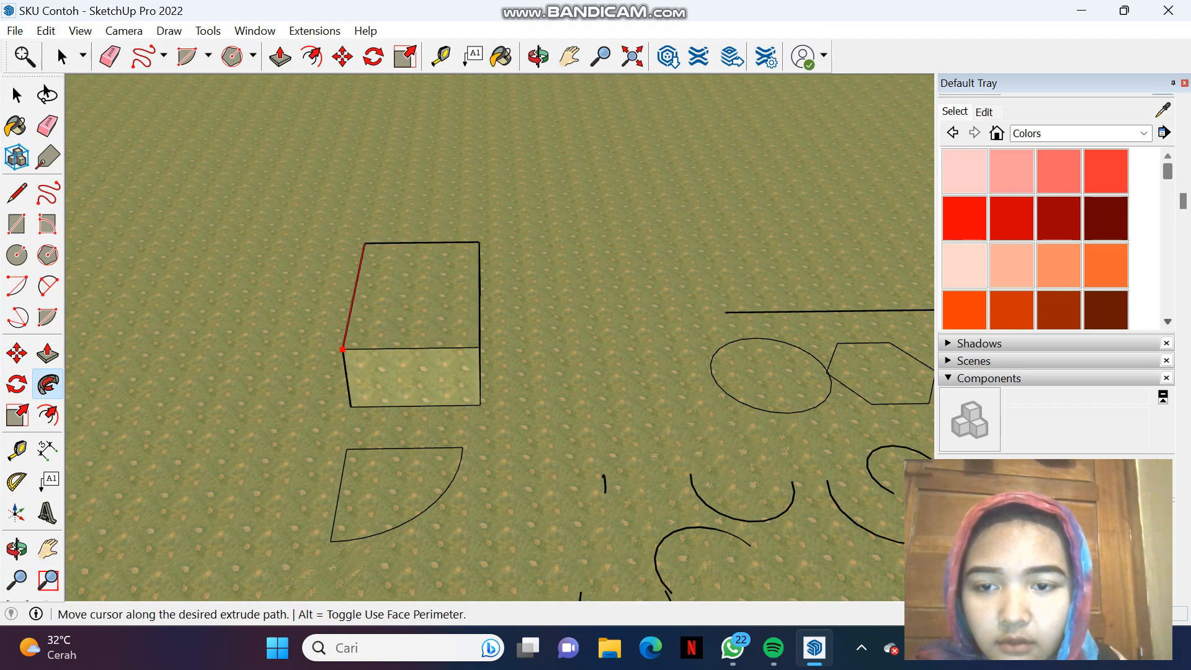
{"action": "key", "text": "Escape"}
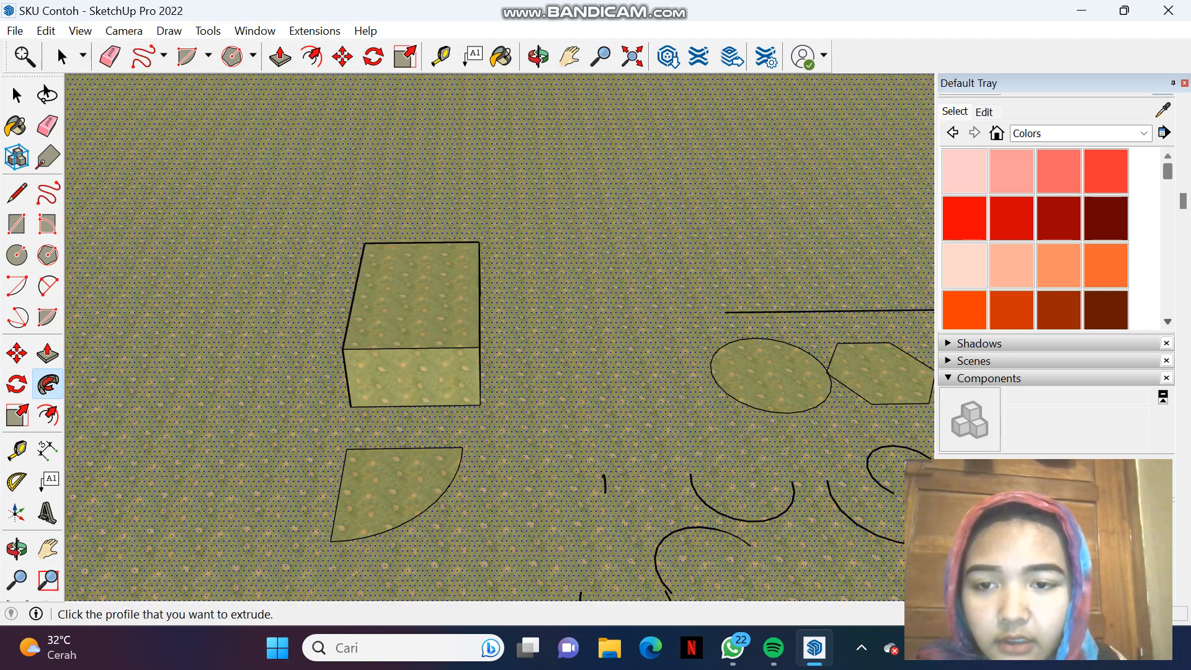
Step: Try Follow Me from the ground along the box's edges, and undo the box's extrusion back to a flat rectangle
{"action": "left_click", "coordinate": [415, 427]}
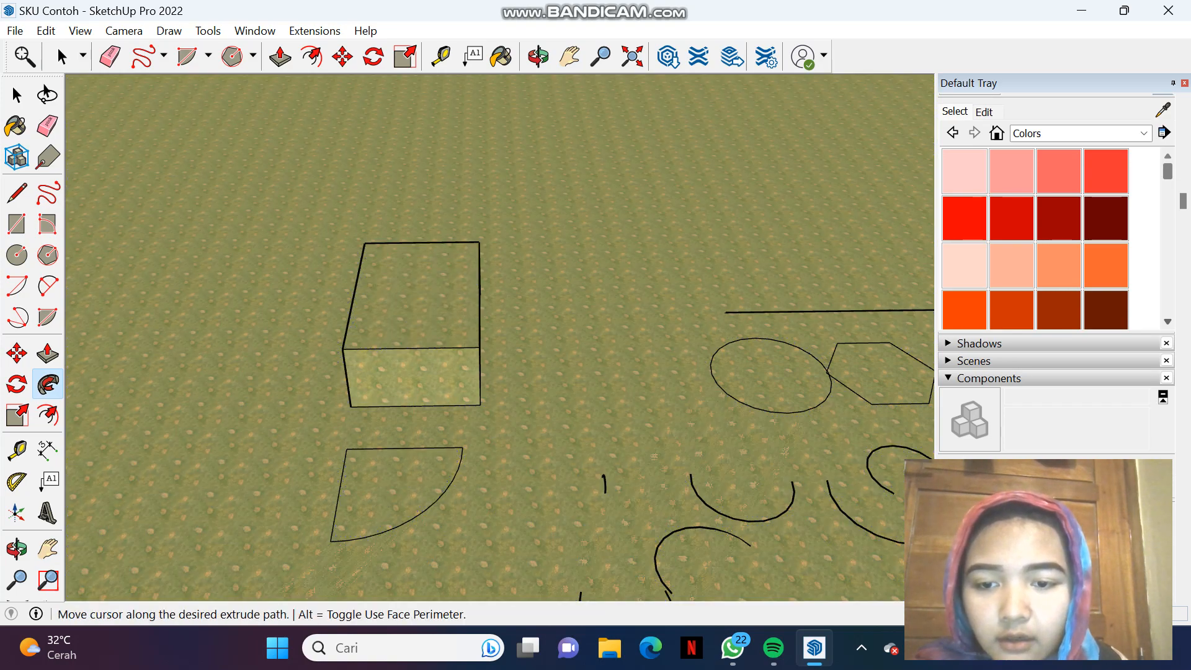
{"action": "left_click", "coordinate": [415, 426]}
{"action": "left_click", "coordinate": [414, 427]}
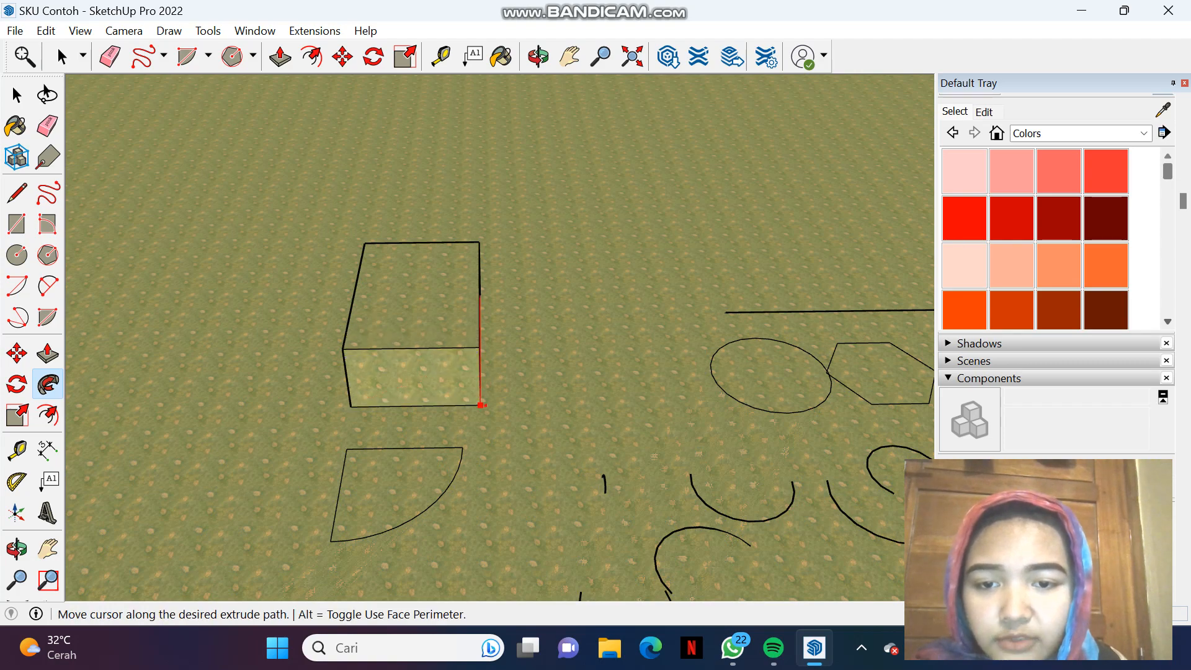
{"action": "key", "text": "Escape"}
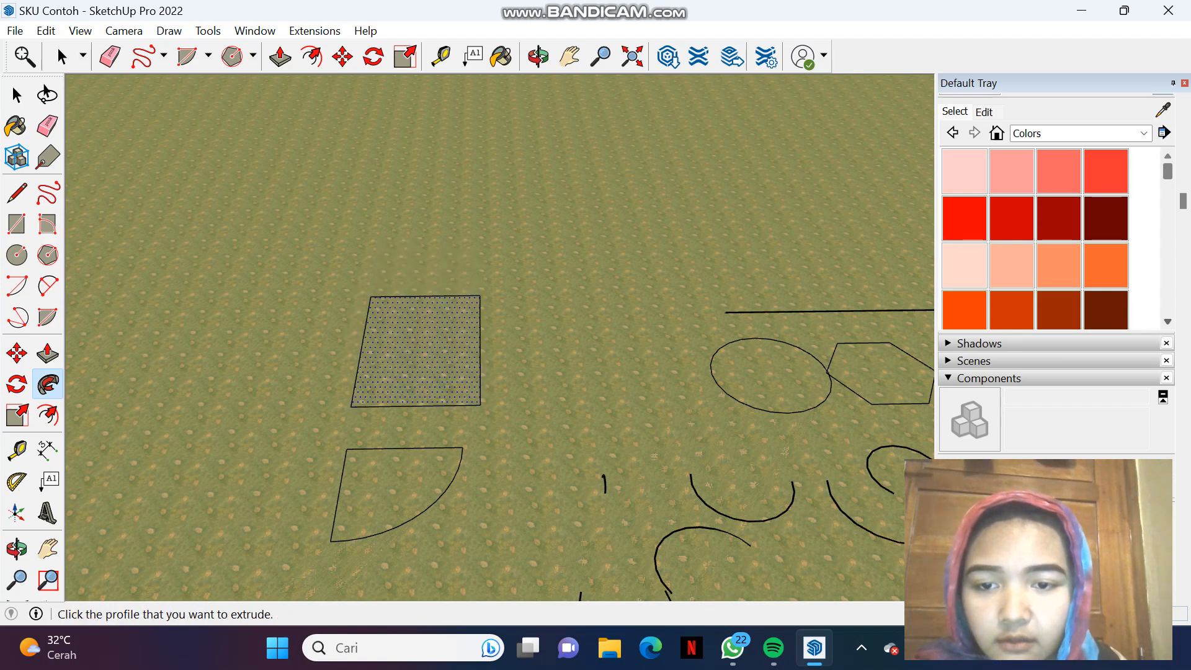
{"action": "left_click", "coordinate": [422, 360]}
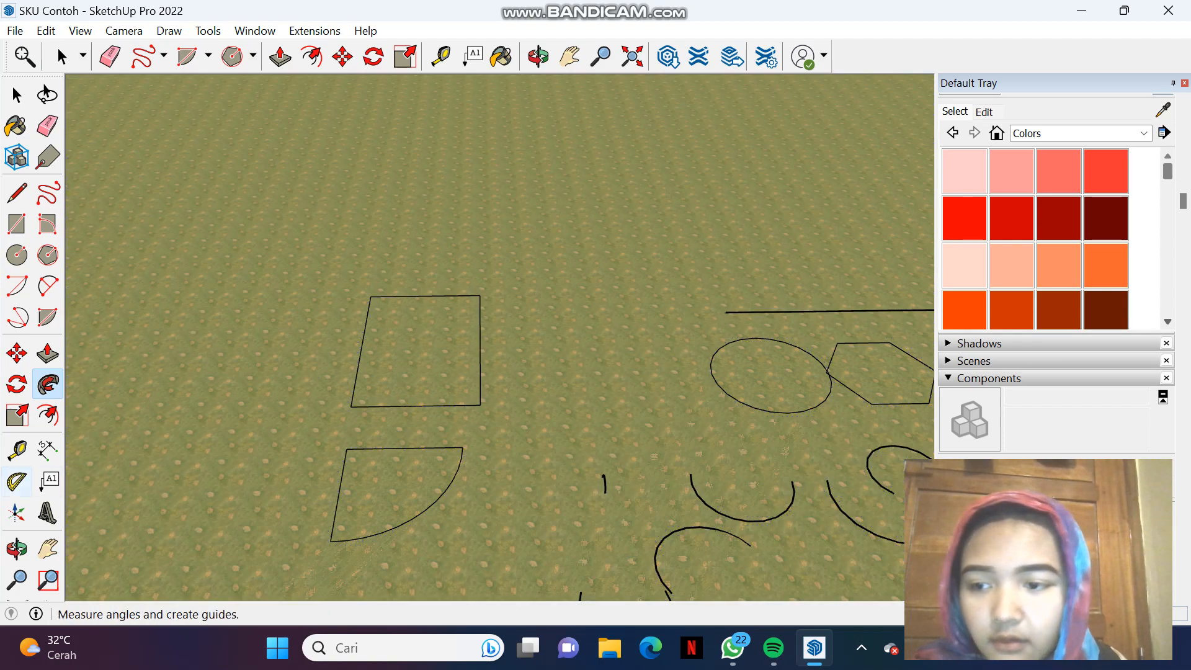
Step: Try to scale the flat rectangle uniformly from its rear corner grip
{"action": "key", "text": "s"}
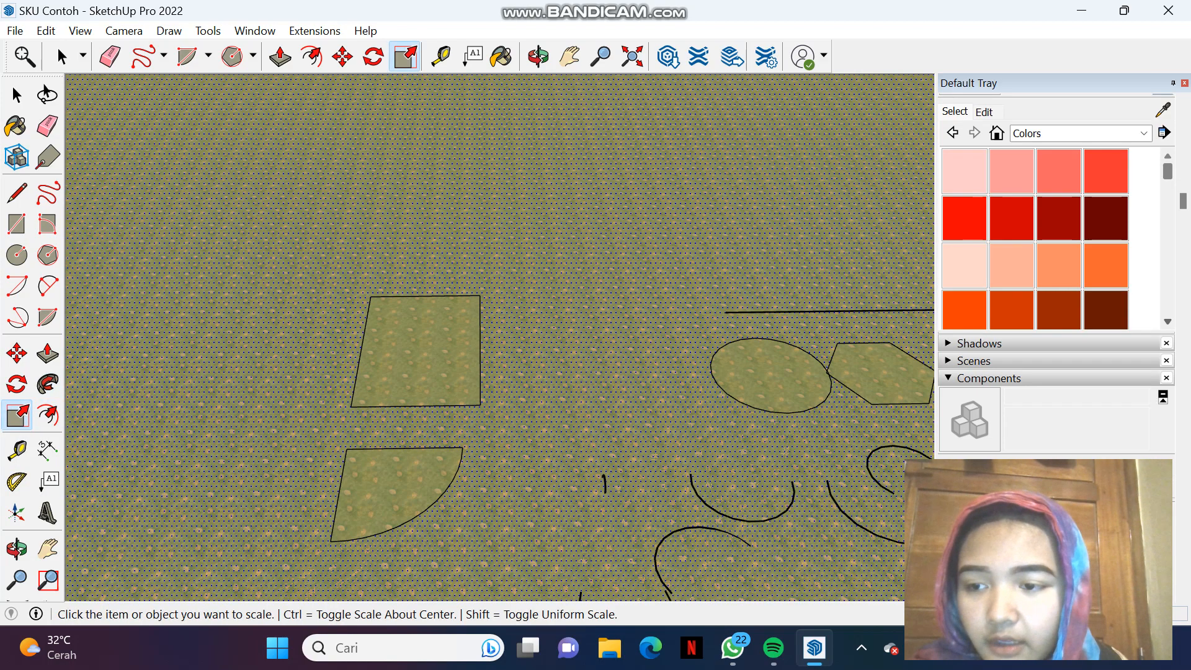
{"action": "left_click", "coordinate": [422, 354]}
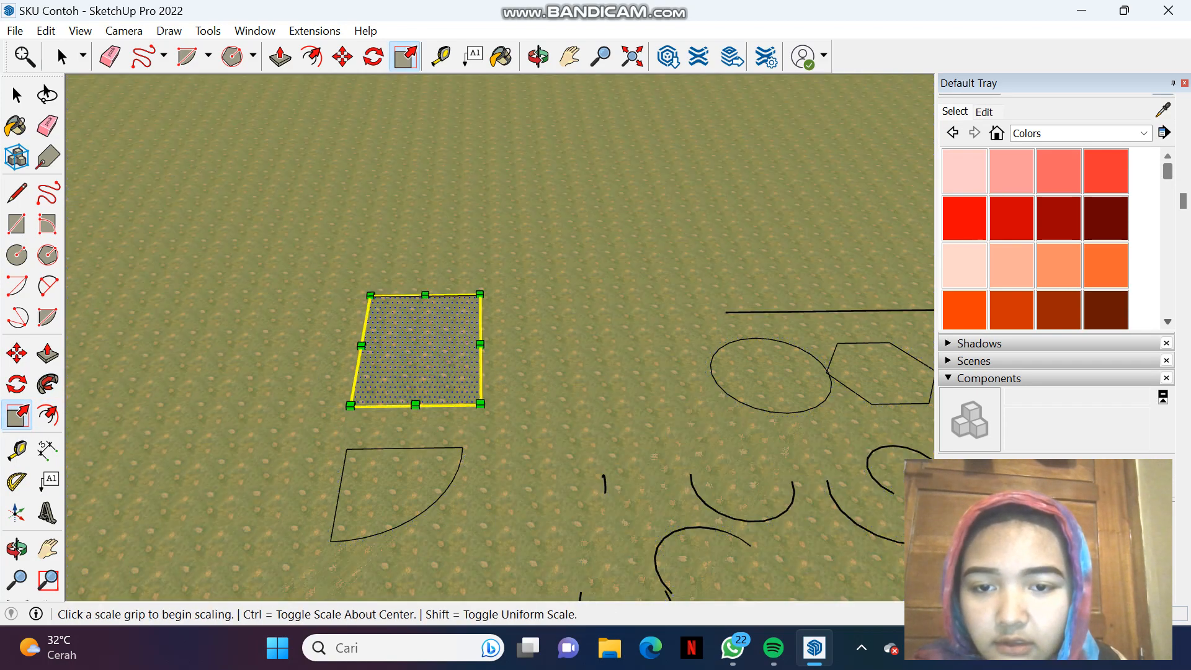
{"action": "left_click", "coordinate": [480, 296]}
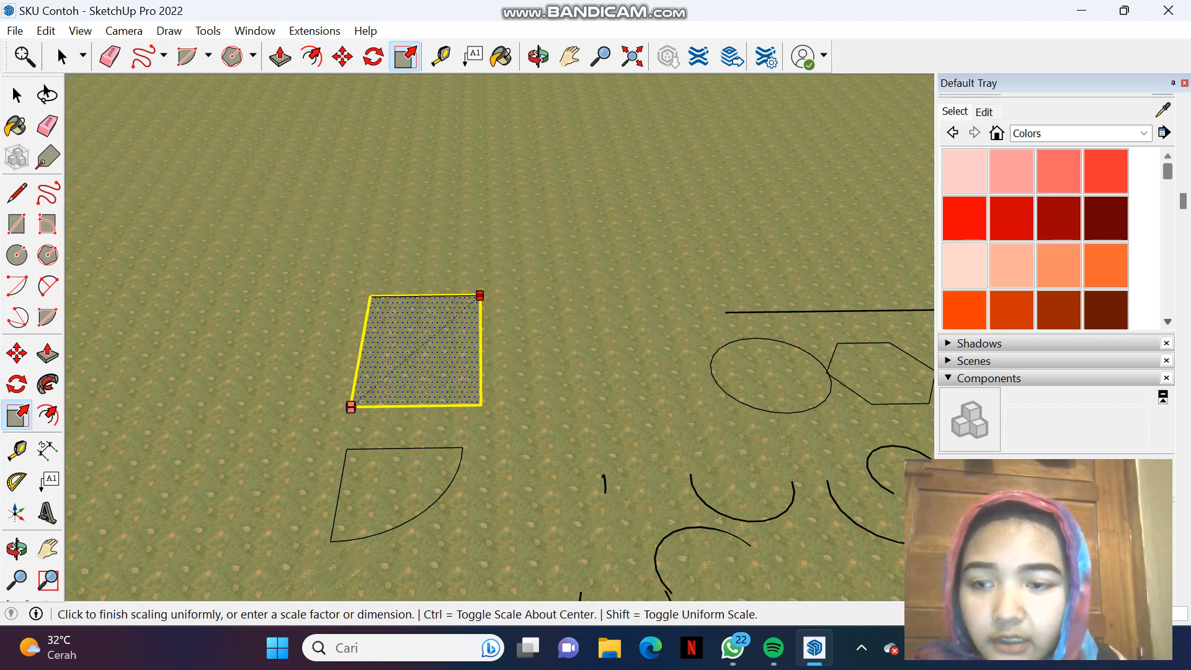
{"action": "left_click", "coordinate": [480, 294]}
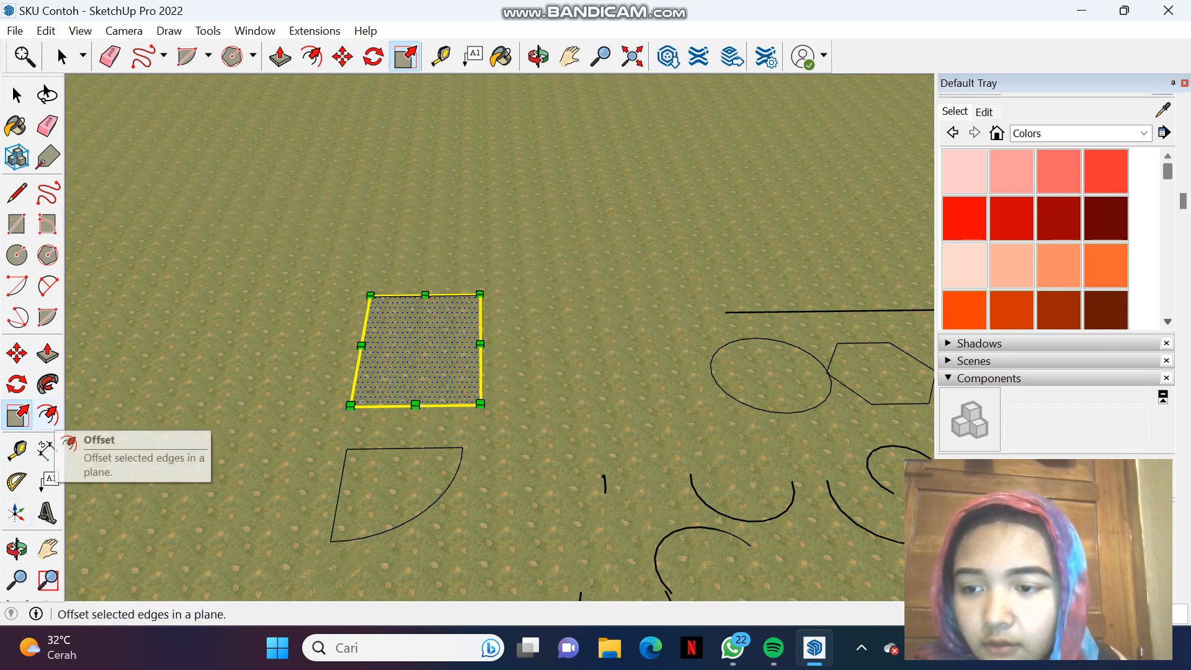
Step: Offset the rectangle's edges outward twice, forming a narrow border and a much larger outer frame around it
{"action": "left_click", "coordinate": [48, 414]}
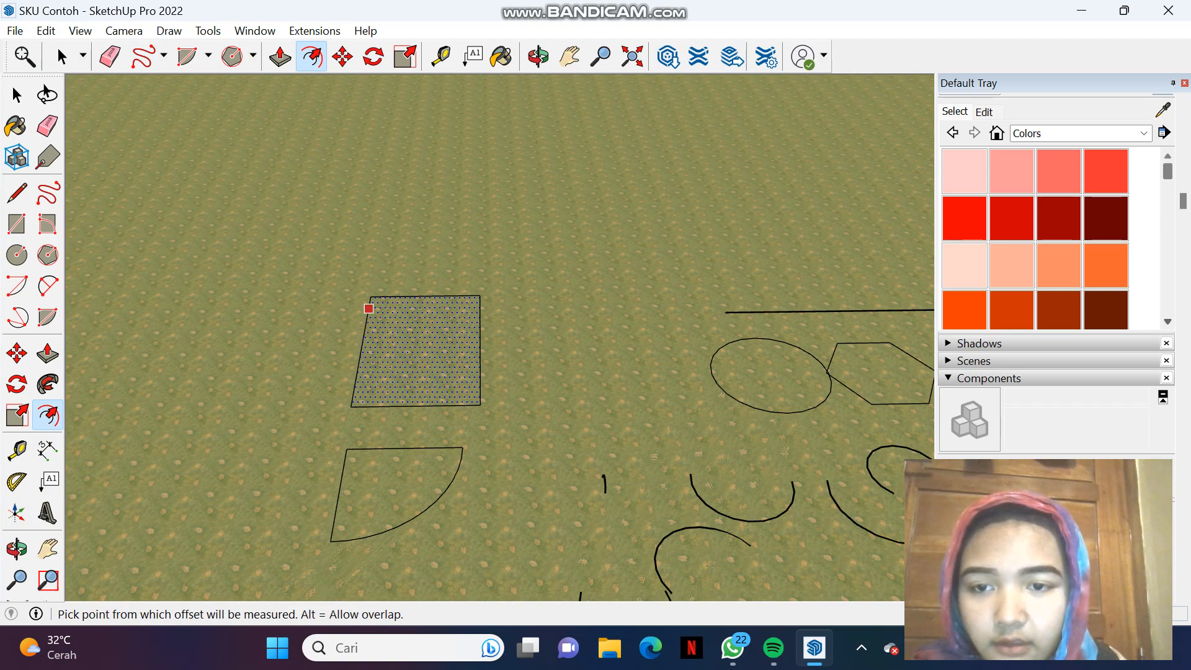
{"action": "left_click", "coordinate": [371, 297]}
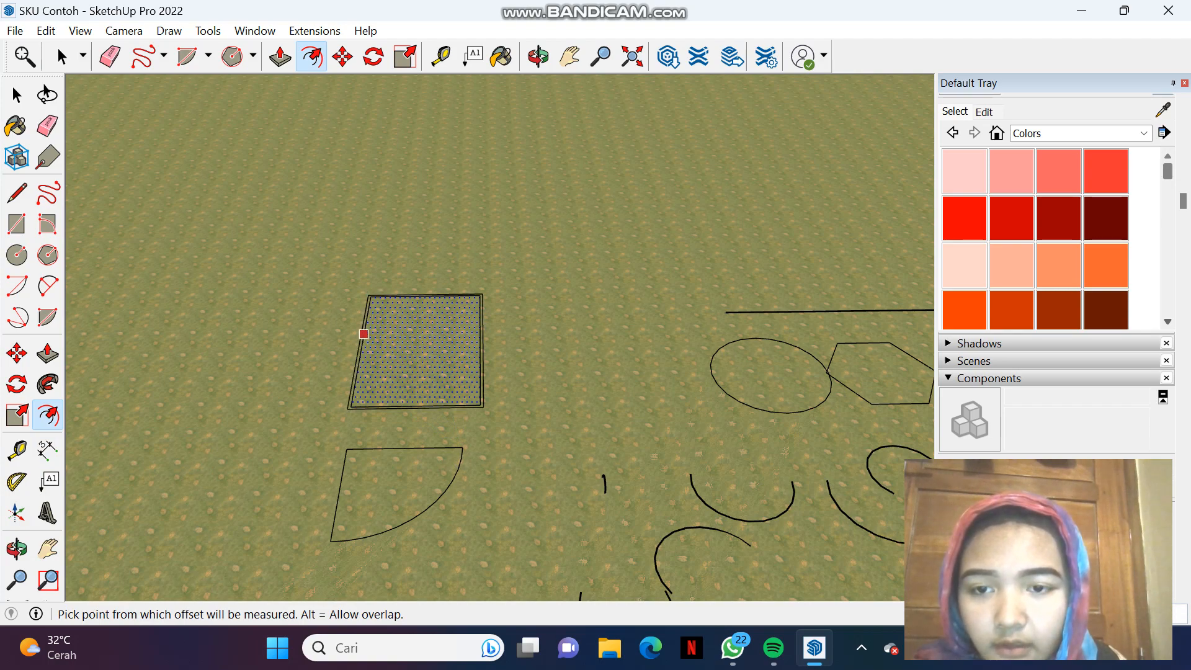
{"action": "left_click_drag", "start_coordinate": [366, 321], "coordinate": [304, 330]}
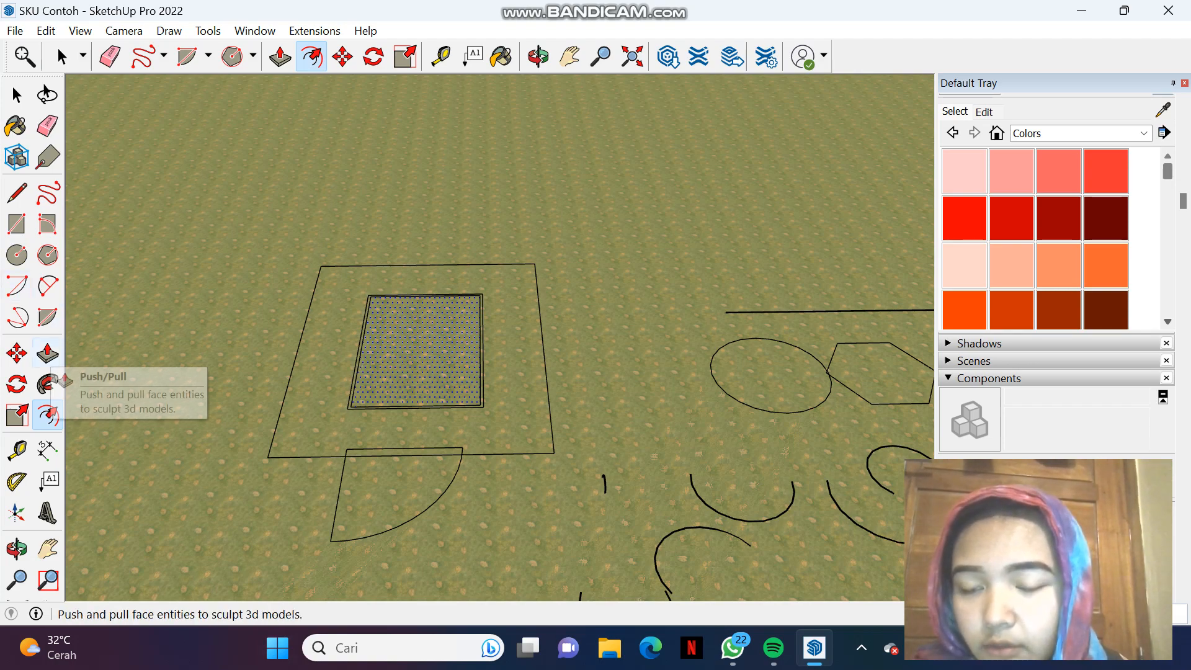
Step: Push/Pull the inner rectangle up and down, finishing with it raised into a solid box inside the offset frame
{"action": "left_click", "coordinate": [48, 354]}
{"action": "left_click", "coordinate": [336, 363]}
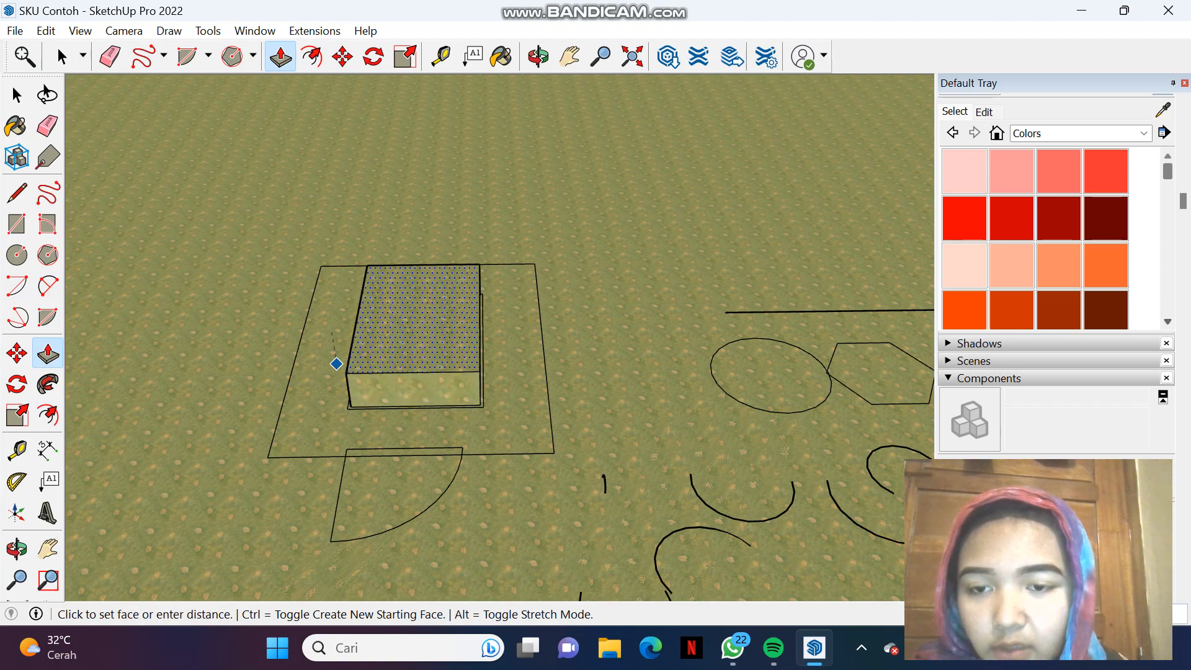
{"action": "left_click", "coordinate": [316, 365]}
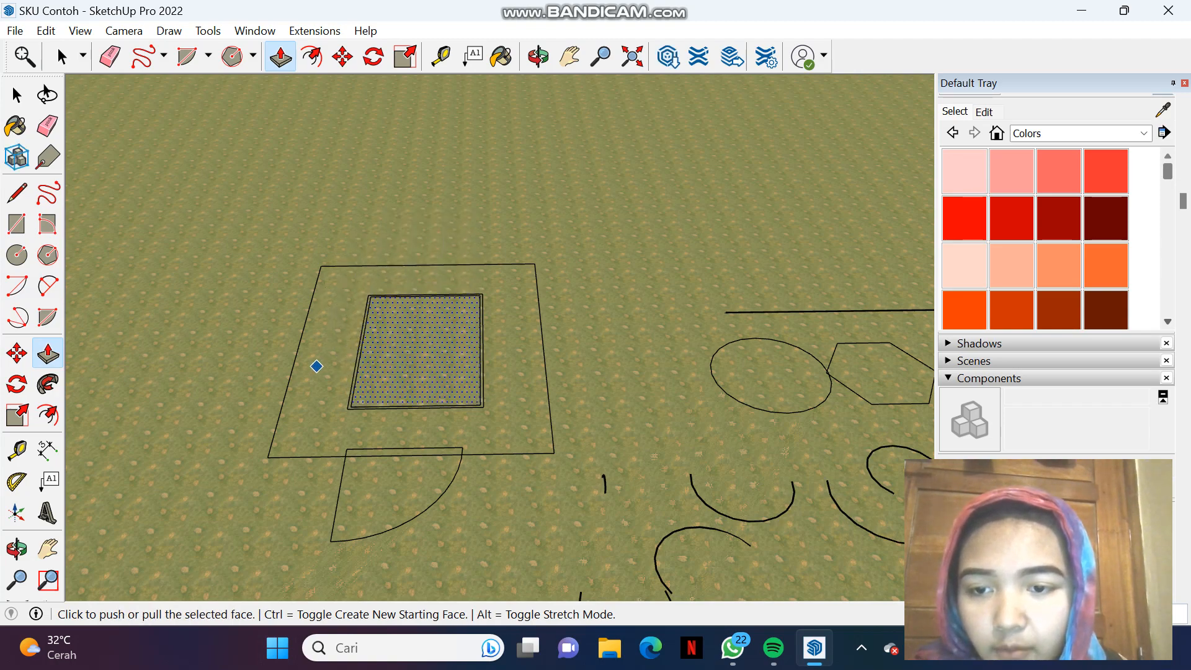
{"action": "left_click", "coordinate": [317, 366]}
{"action": "left_click", "coordinate": [314, 373]}
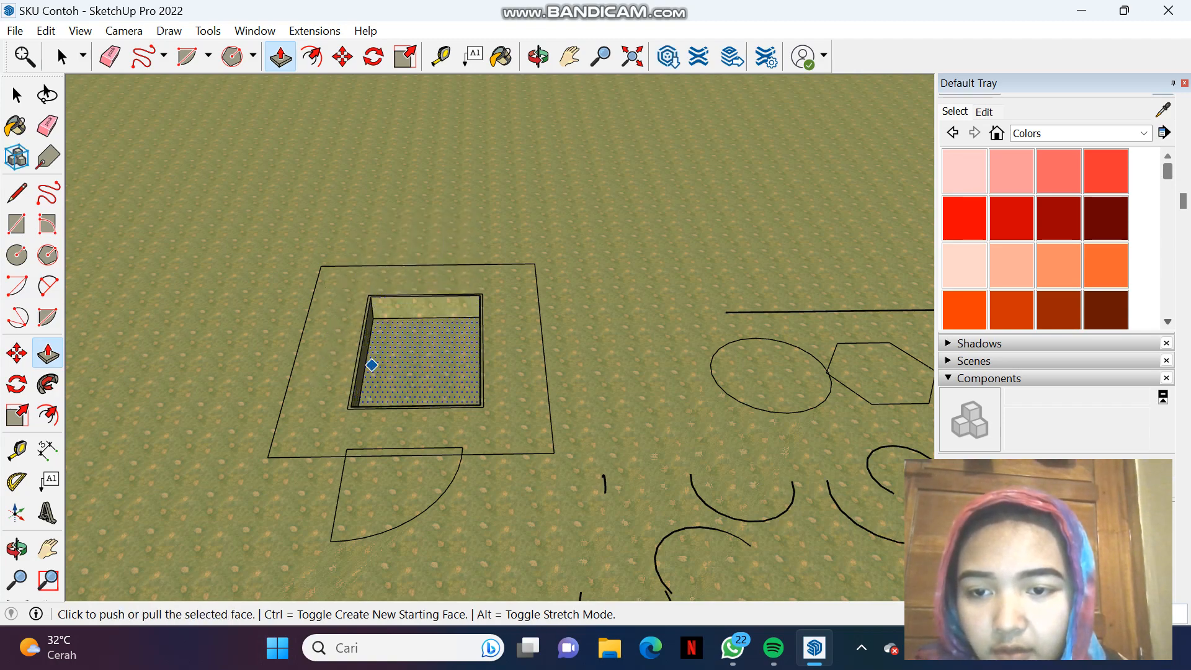
{"action": "left_click", "coordinate": [358, 346]}
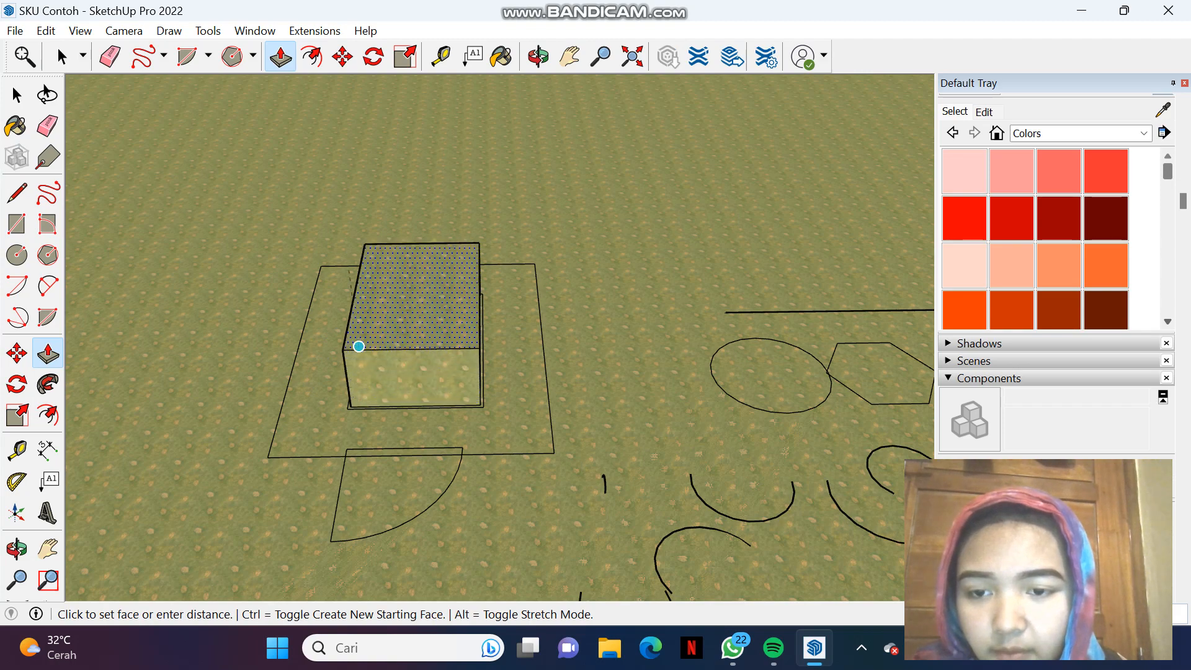
{"action": "left_click", "coordinate": [358, 346]}
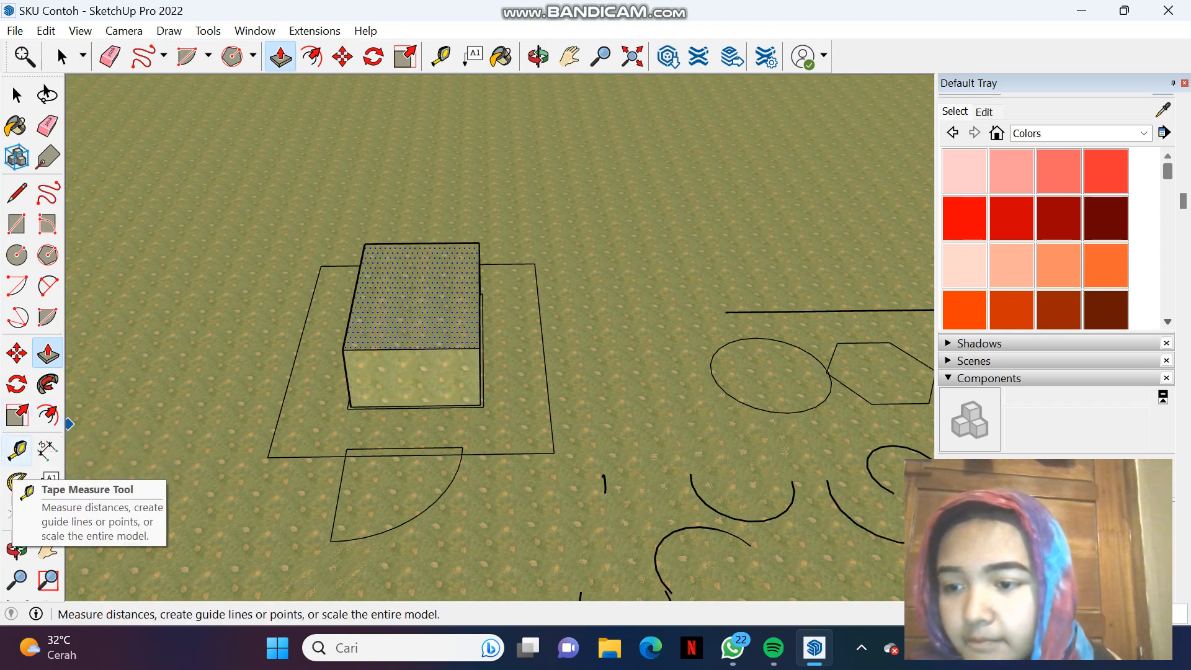
Step: Place a Tape Measure guide line along the box's front base edge, running in the red axis direction to the outer frame
{"action": "left_click", "coordinate": [17, 451]}
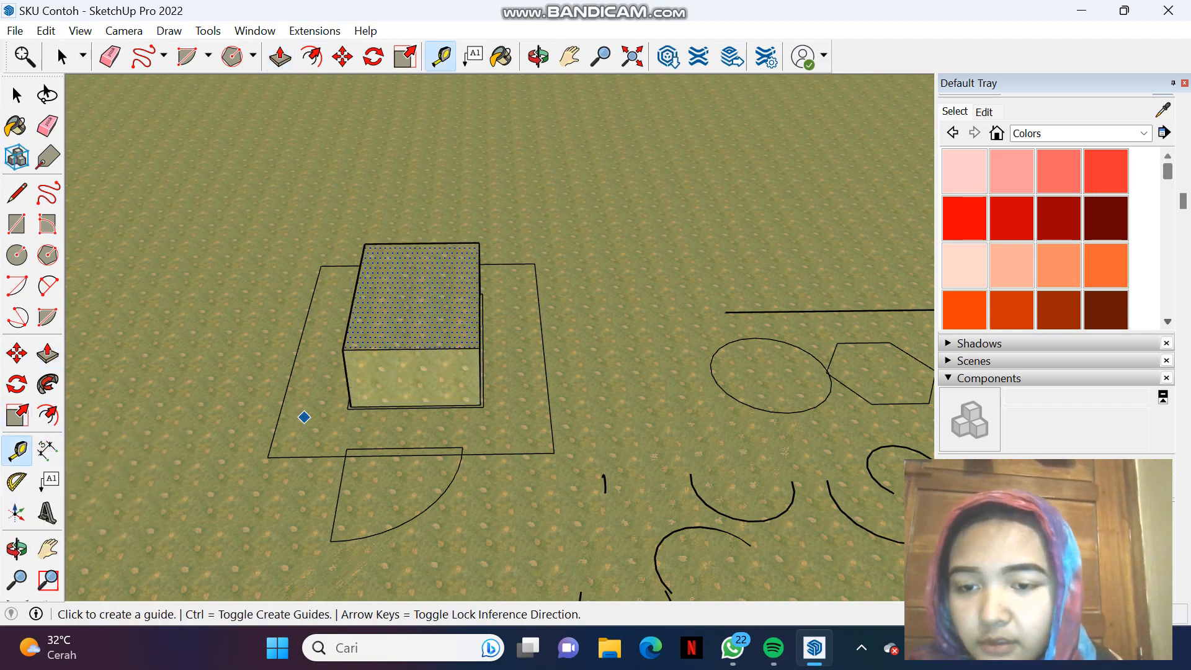
{"action": "left_click", "coordinate": [351, 406]}
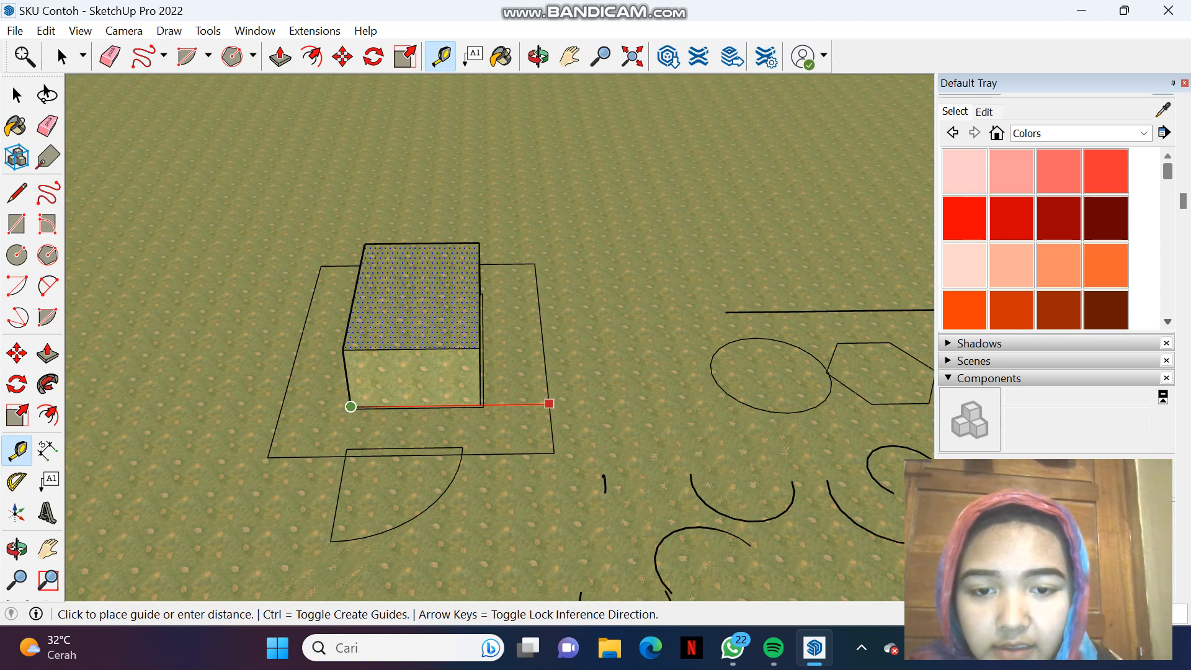
{"action": "left_click", "coordinate": [545, 404]}
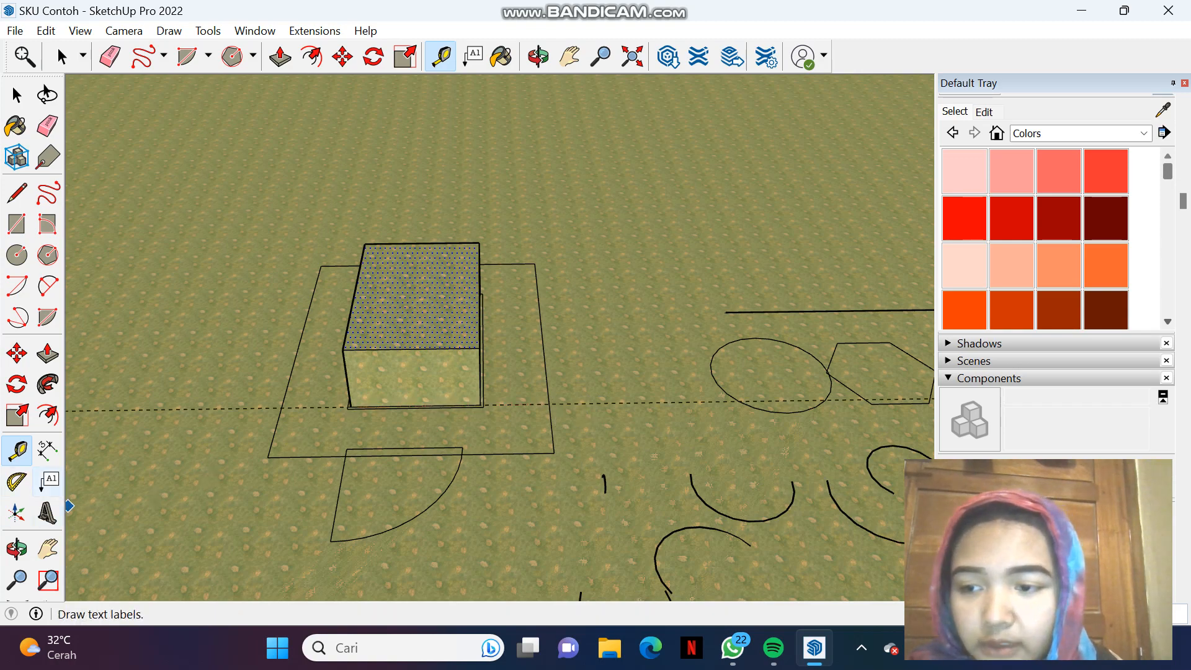
Step: Try to dimension the box's top right edge from its rear corner to its front corner
{"action": "left_click", "coordinate": [47, 450]}
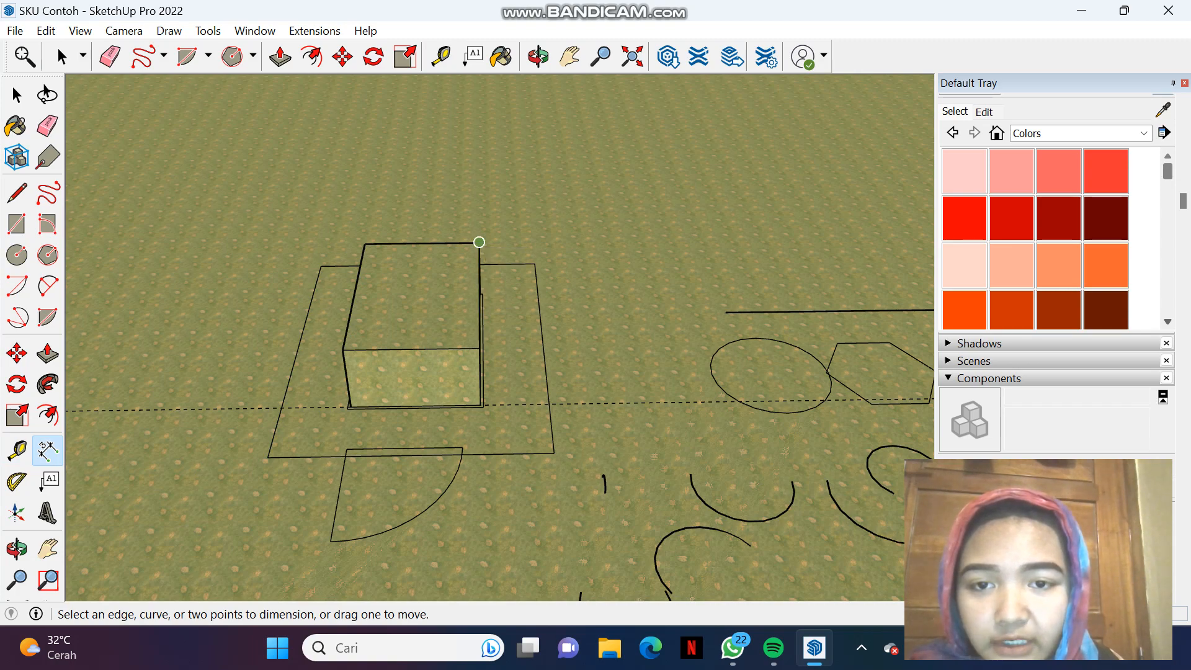
{"action": "left_click", "coordinate": [479, 242]}
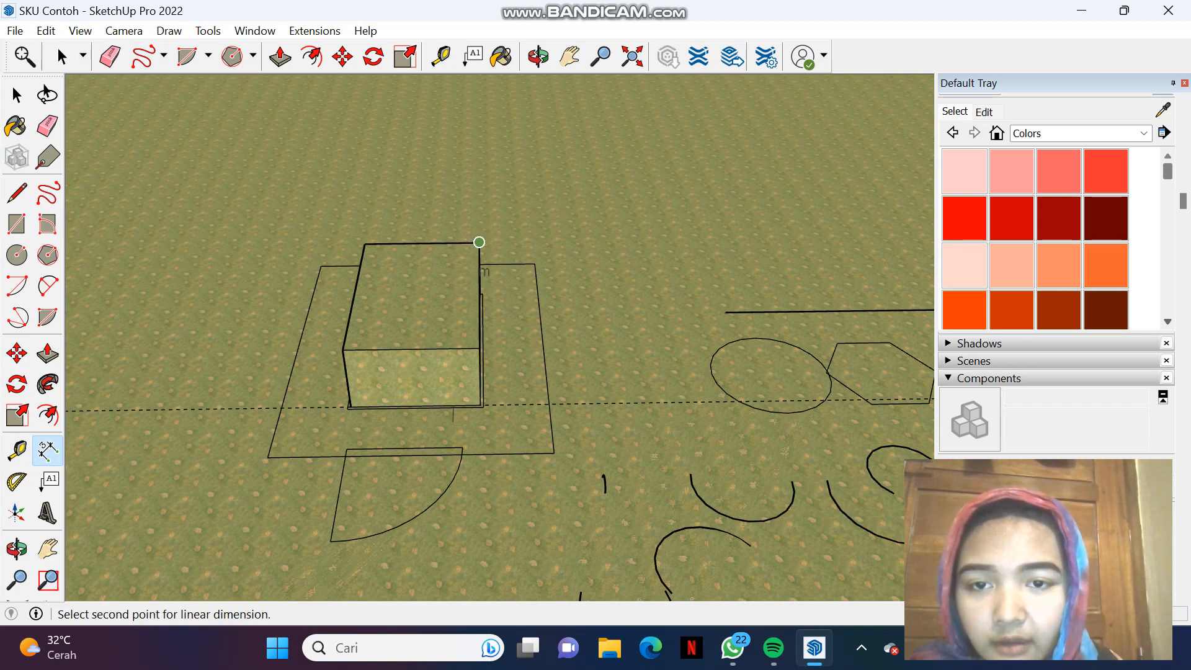
{"action": "left_click", "coordinate": [479, 347]}
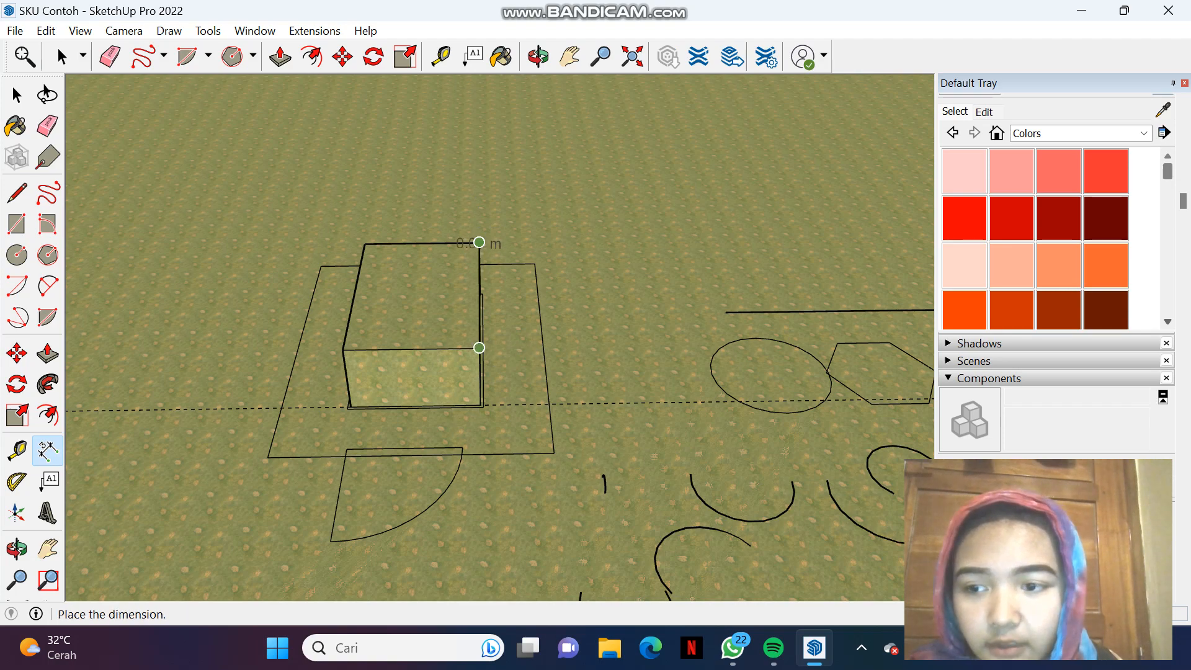
Step: Place a Protractor guide line starting at a point on the open ground beside the box, perpendicular to the ground
{"action": "left_click", "coordinate": [17, 481]}
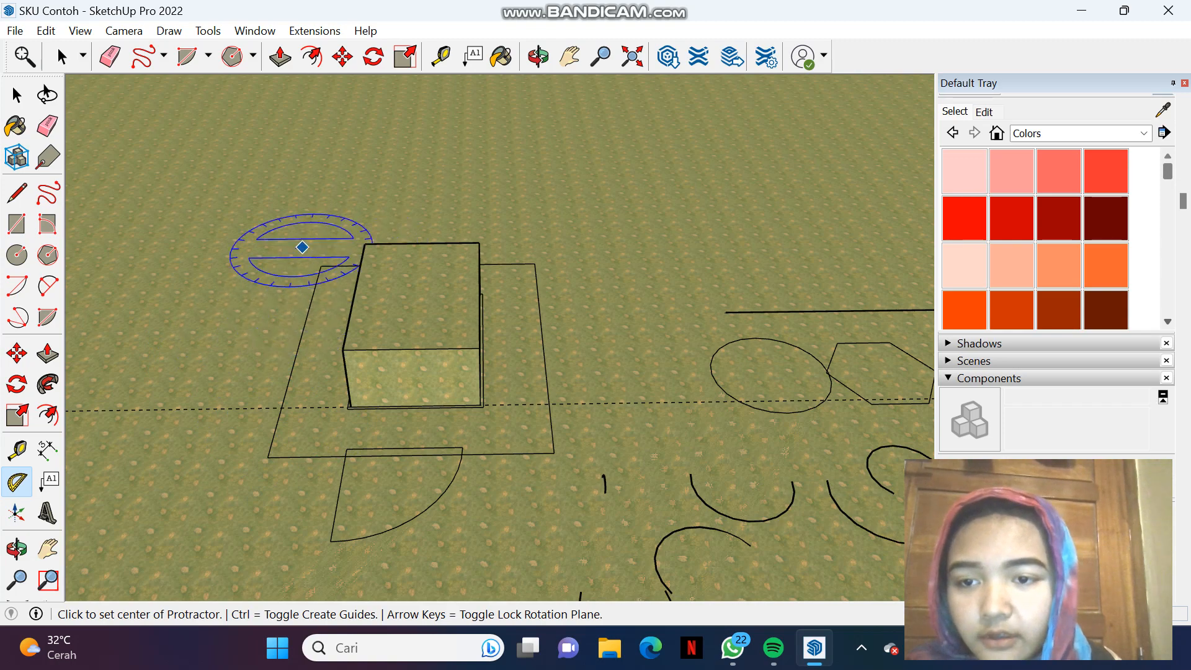
{"action": "left_click", "coordinate": [570, 56]}
{"action": "left_click_drag", "start_coordinate": [434, 310], "coordinate": [747, 285]}
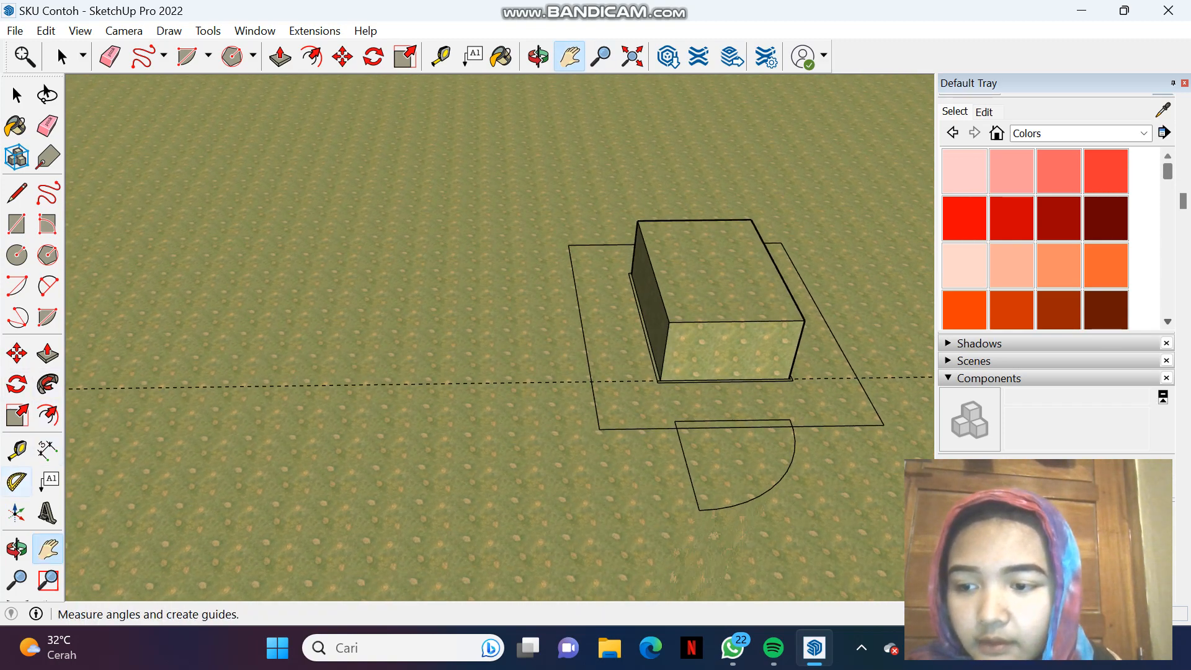
{"action": "left_click", "coordinate": [17, 481]}
{"action": "left_click", "coordinate": [310, 292]}
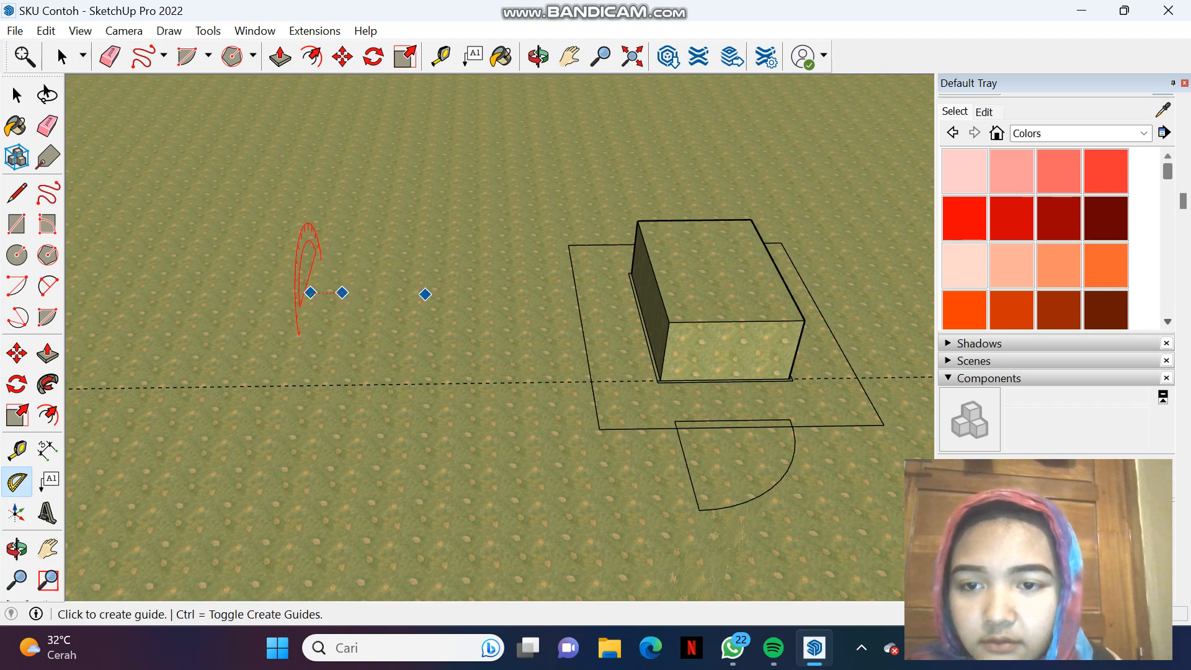
{"action": "left_click", "coordinate": [444, 289]}
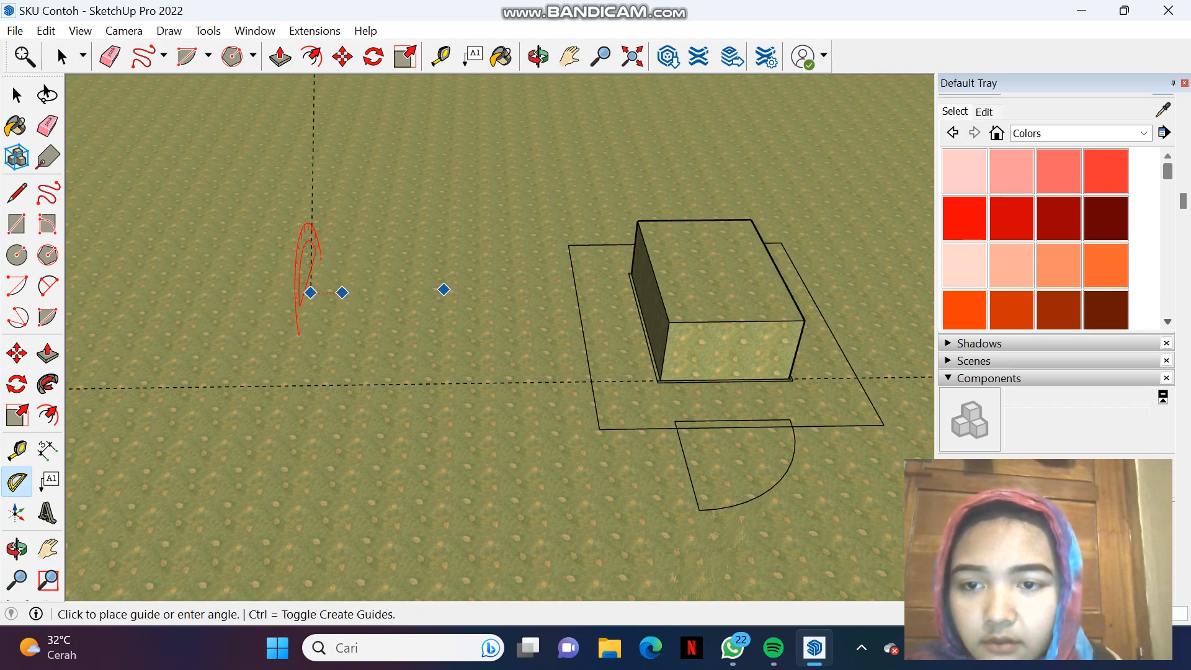
{"action": "key", "text": "Escape"}
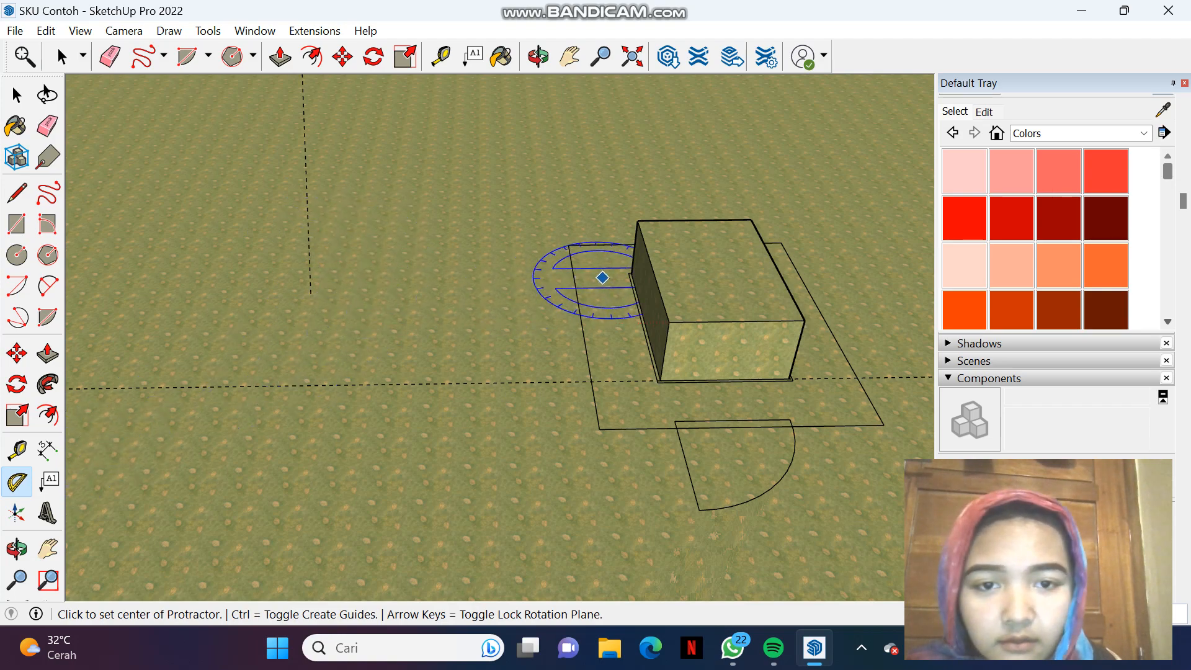
Step: Place a second Protractor guide through the box's rear-left base corner, taking the baseline toward the lower end of the first Protractor guide
{"action": "left_click", "coordinate": [632, 273]}
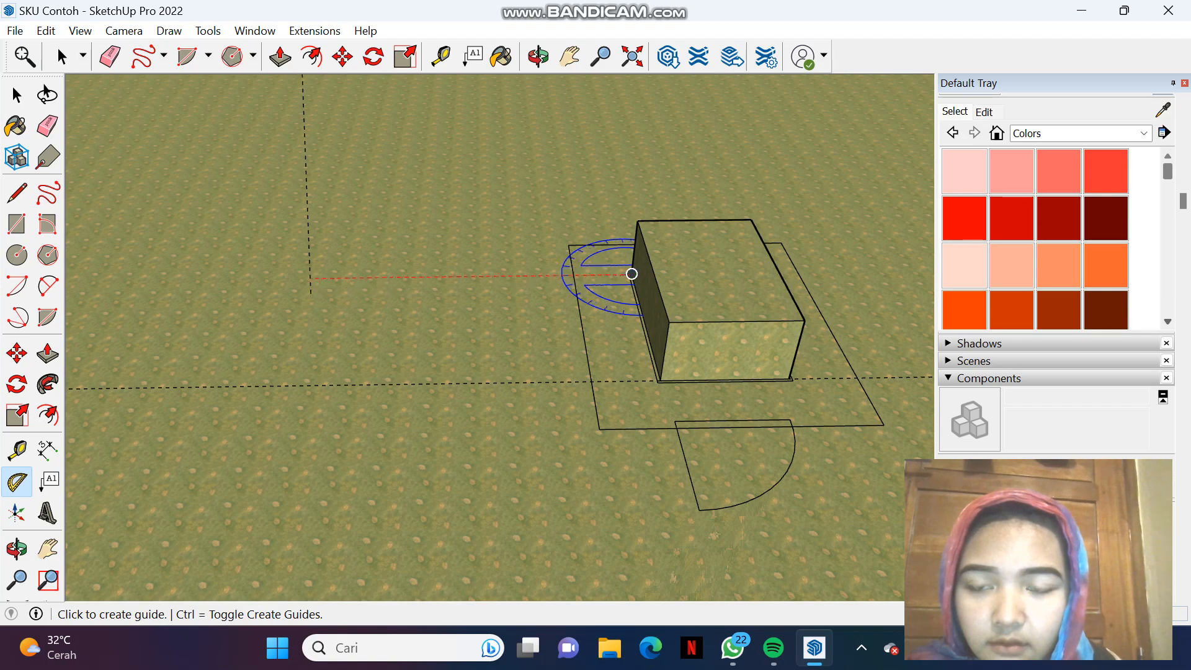
{"action": "left_click", "coordinate": [310, 301]}
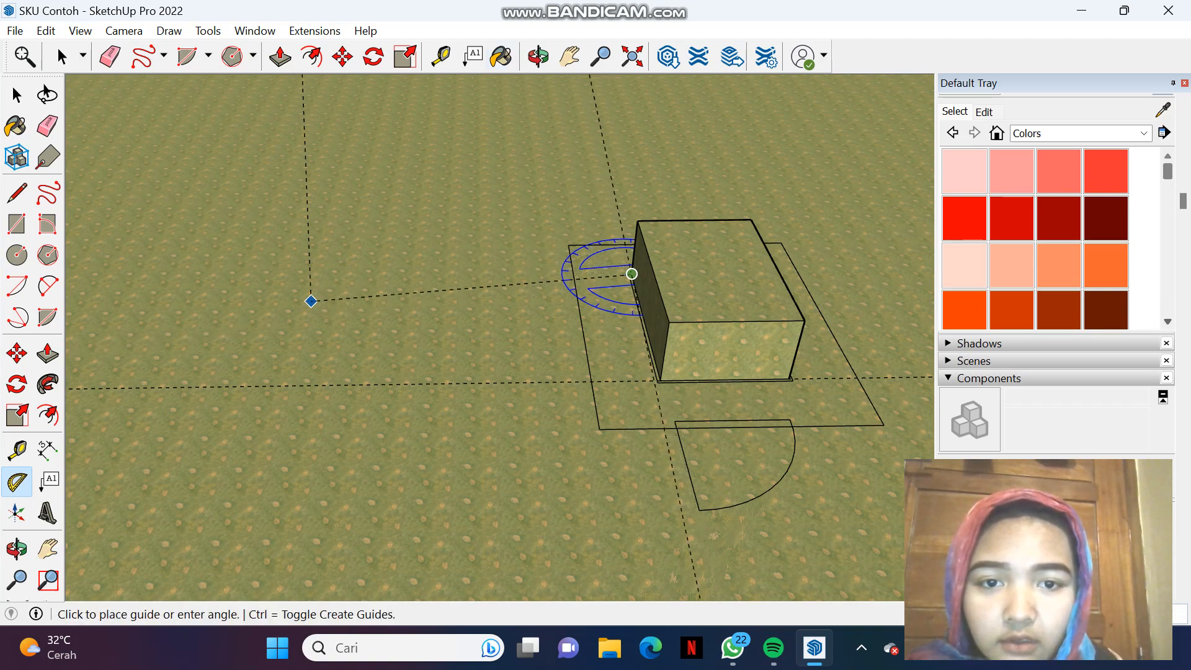
{"action": "key", "text": "Escape"}
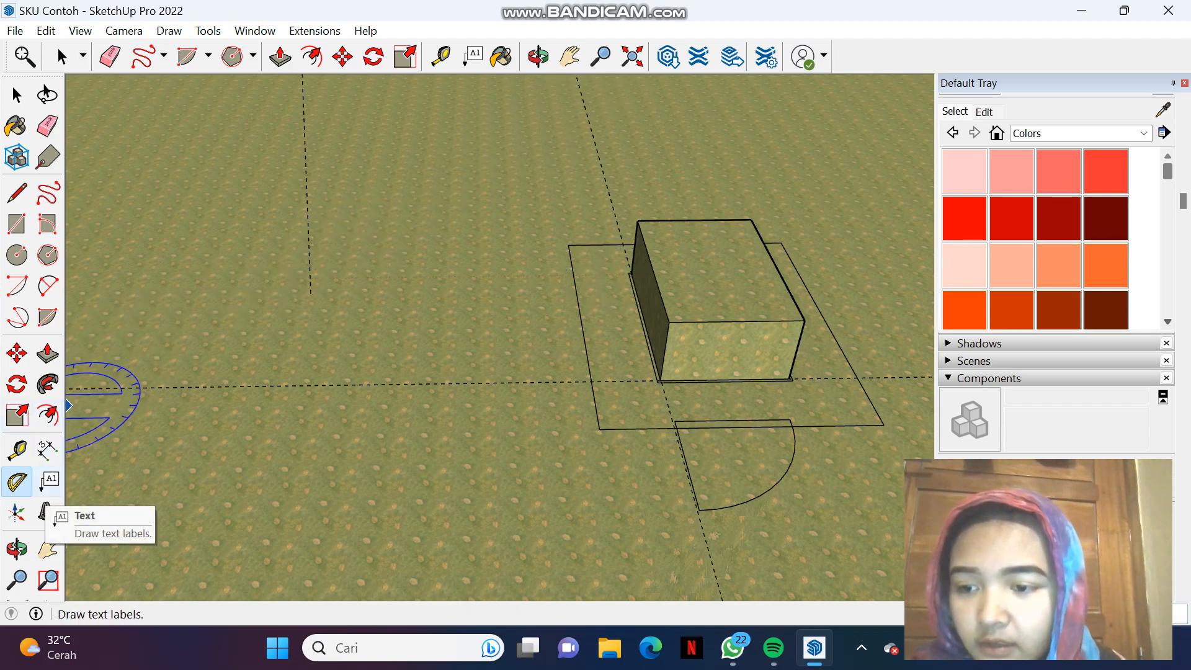
Step: Add a text label to the open ground beside the box, keeping its default area text
{"action": "left_click", "coordinate": [48, 480]}
{"action": "left_click", "coordinate": [379, 315]}
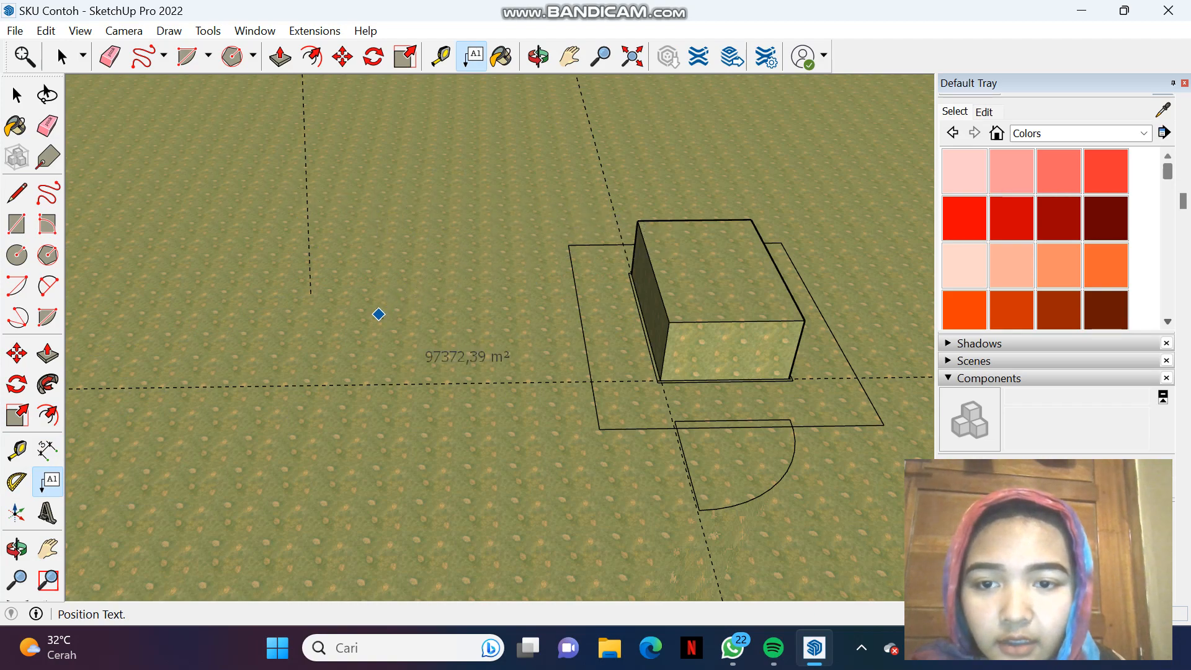
{"action": "left_click", "coordinate": [404, 358]}
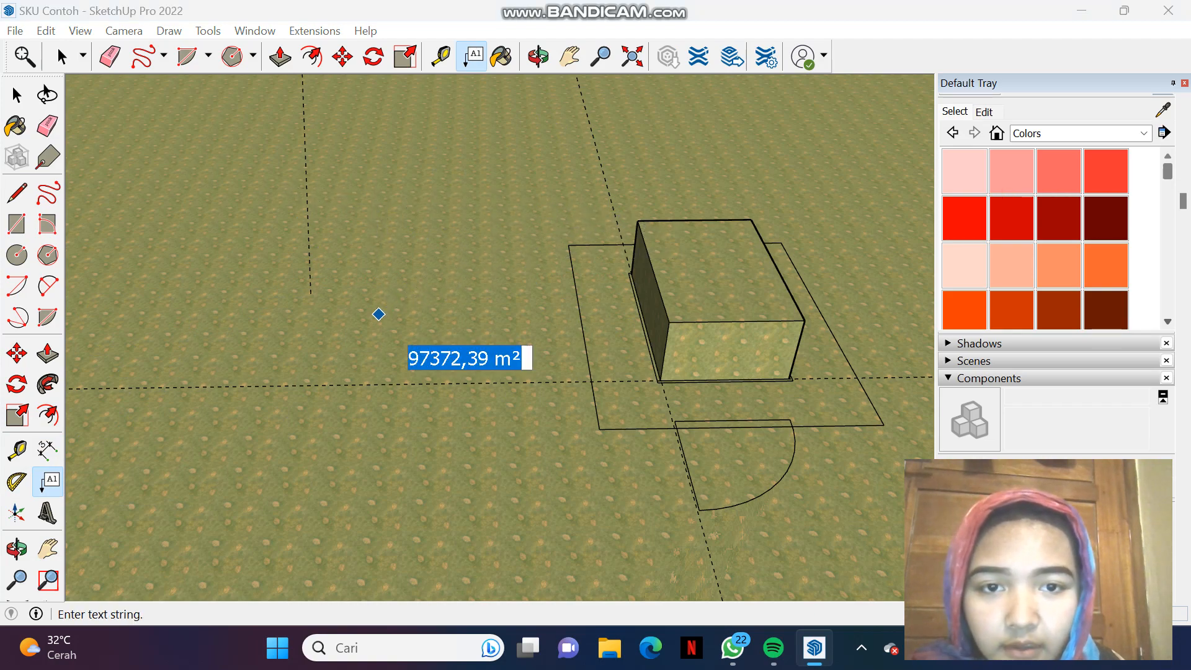
{"action": "left_click", "coordinate": [379, 315]}
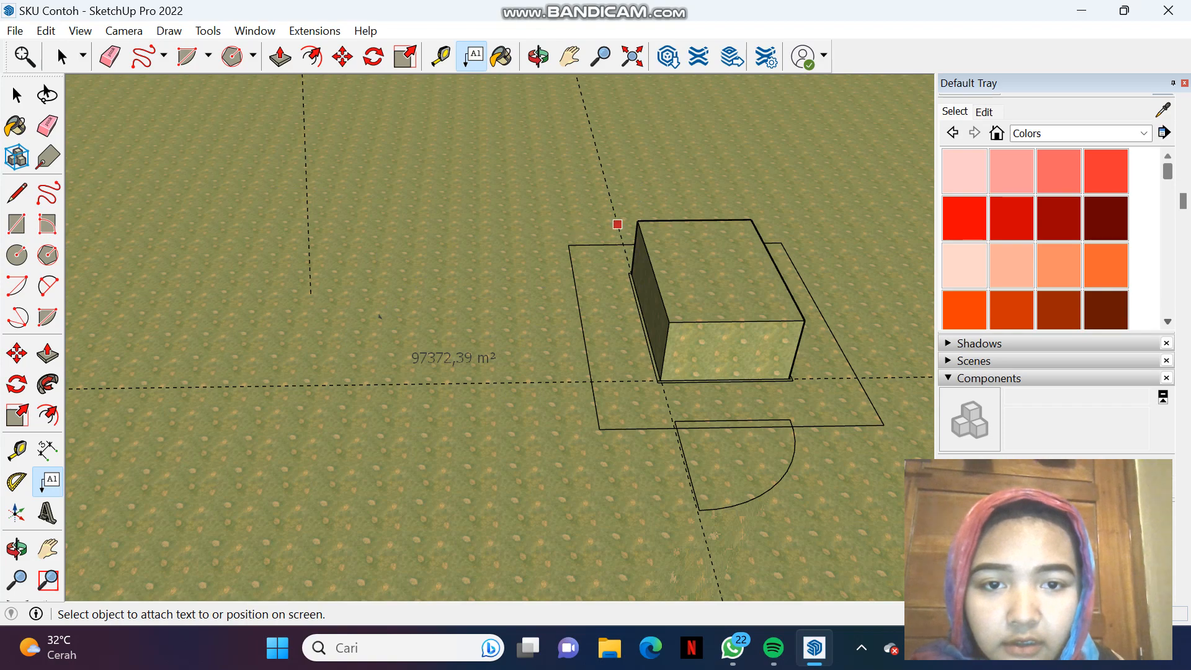
Step: Add a leader text label reading "kotak" to the box's top rear-left corner
{"action": "left_click", "coordinate": [637, 220]}
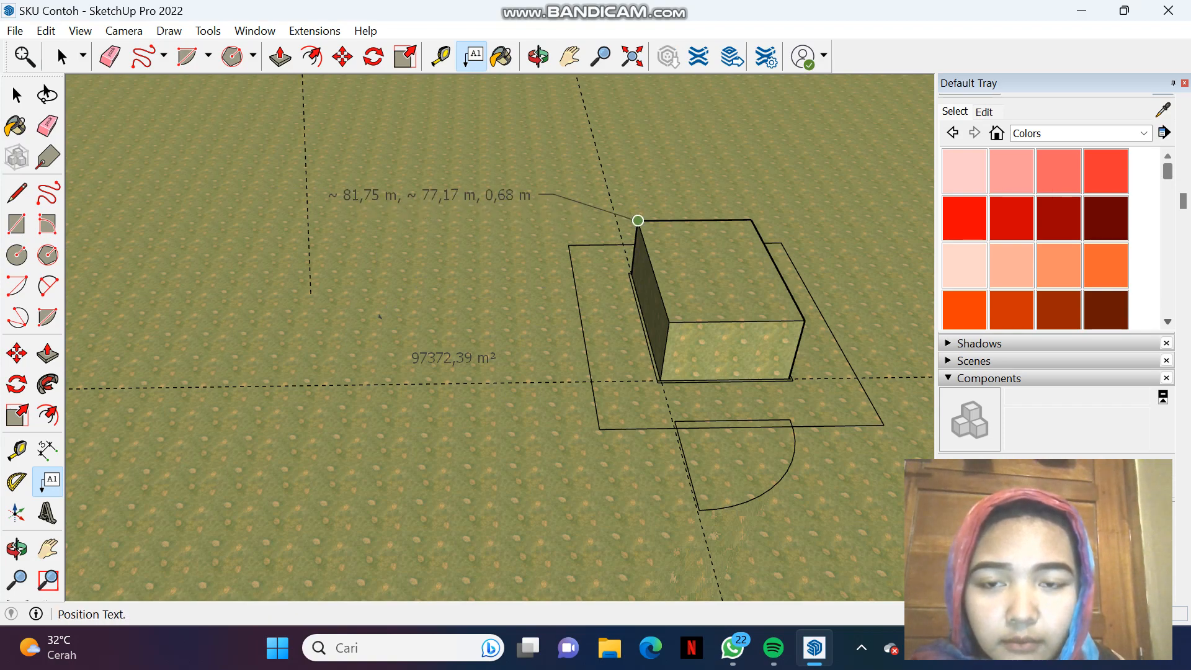
{"action": "left_click", "coordinate": [528, 195]}
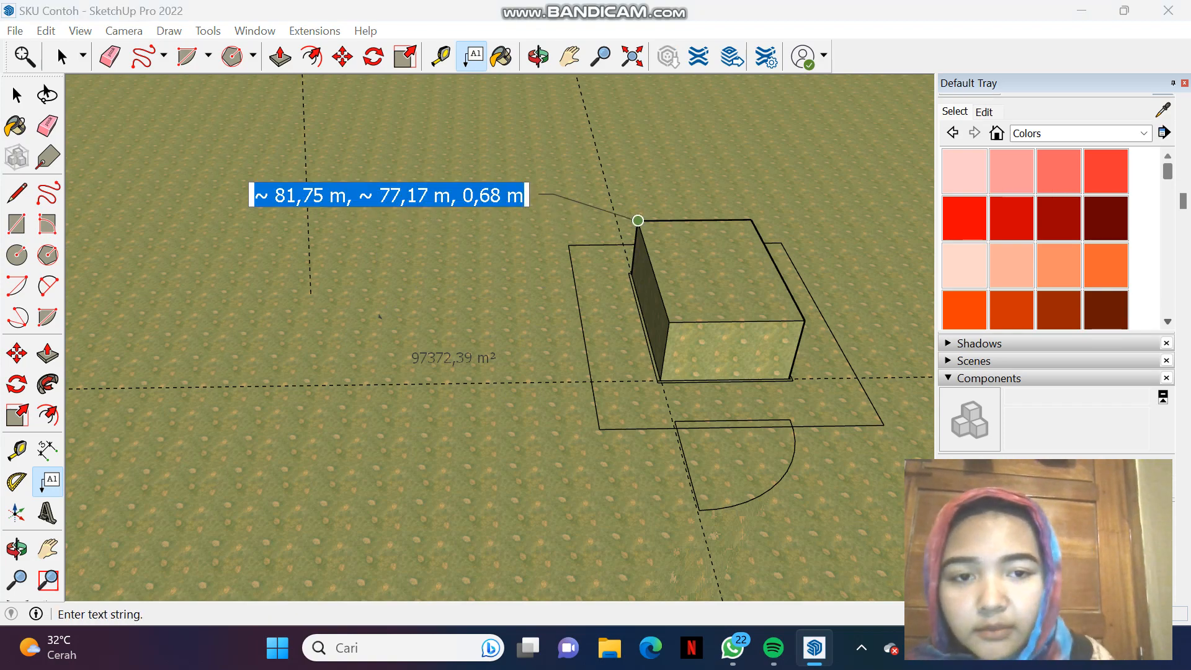
{"action": "type", "text": "kotak"}
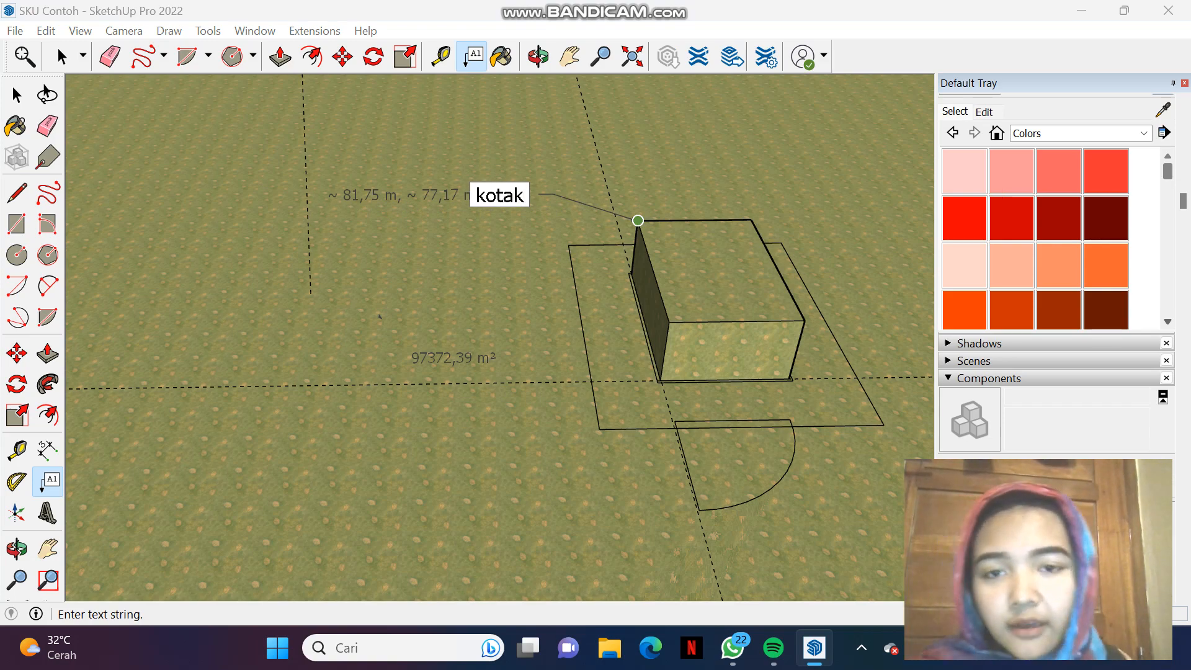
{"action": "scroll", "coordinate": [408, 212], "scroll_direction": "down", "scroll_amount": 5}
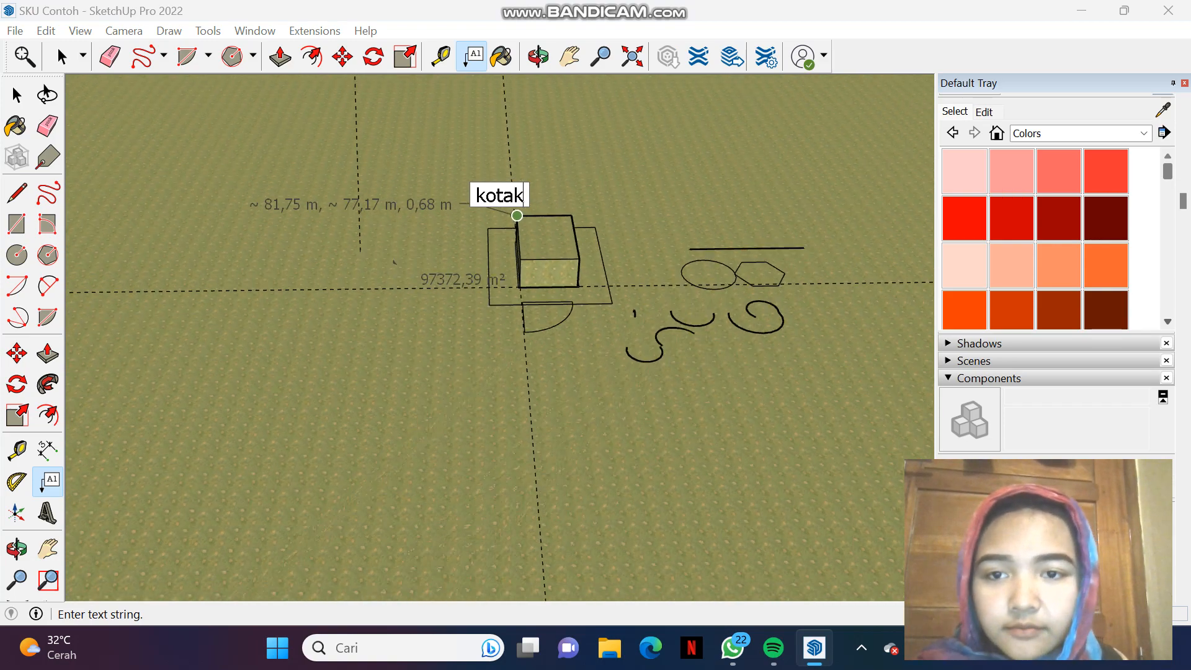
{"action": "left_click", "coordinate": [14, 90]}
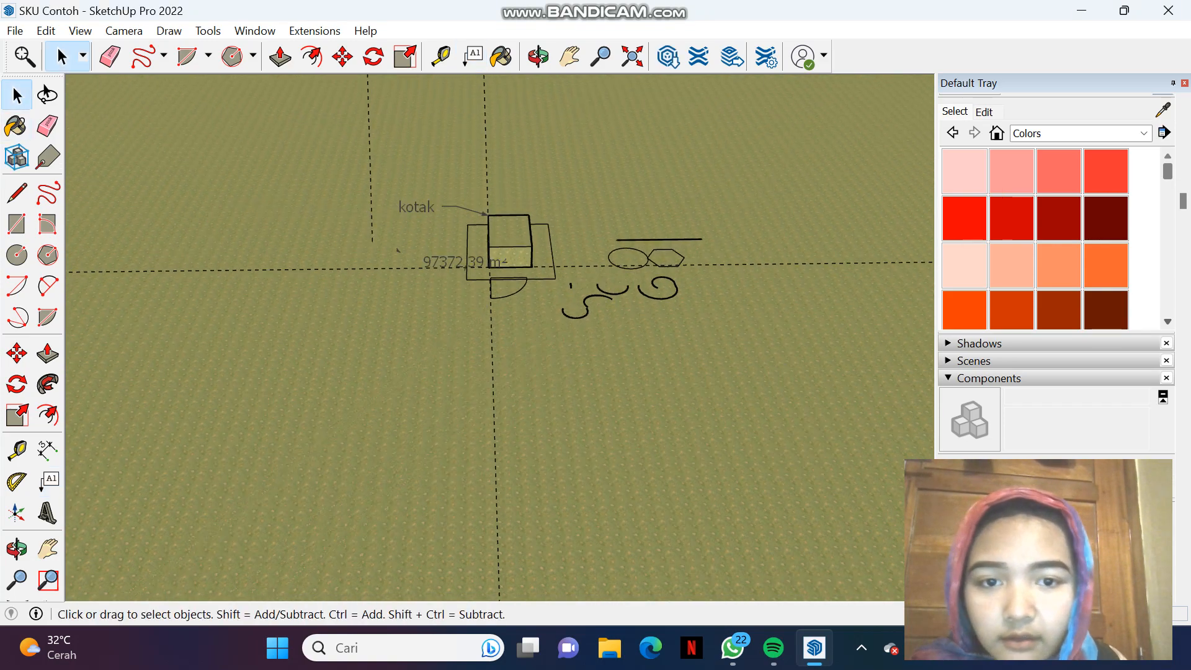
Step: Delete everything in the model and undo the deletion
{"action": "key", "text": "ctrl+a"}
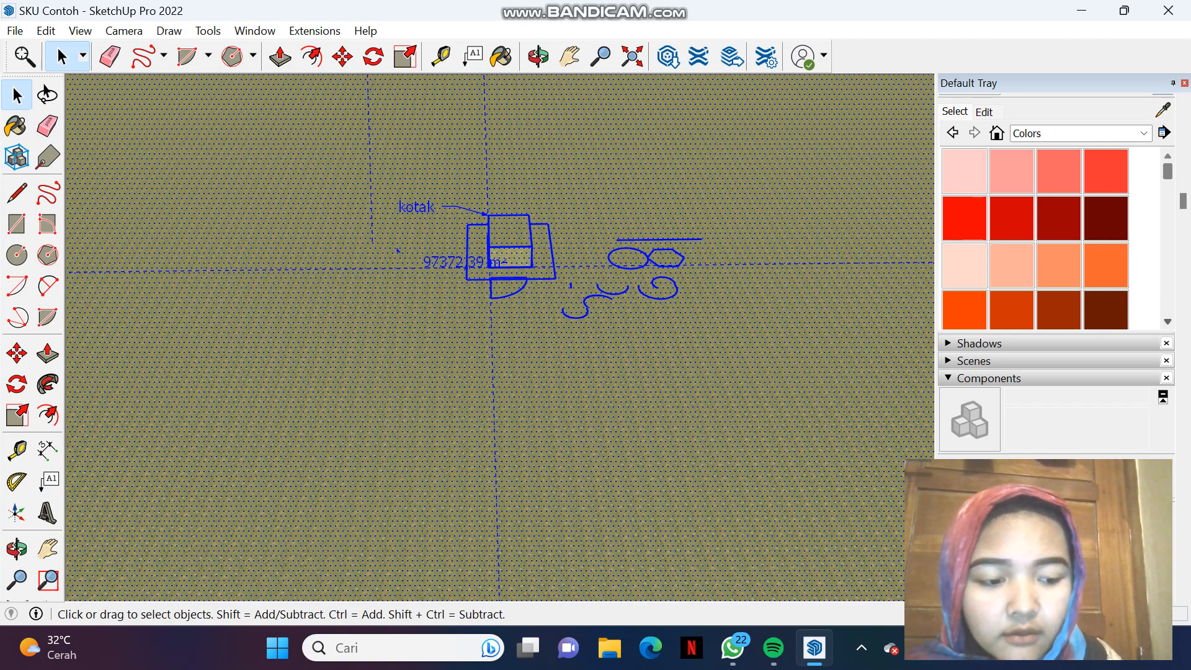
{"action": "key", "text": "Delete"}
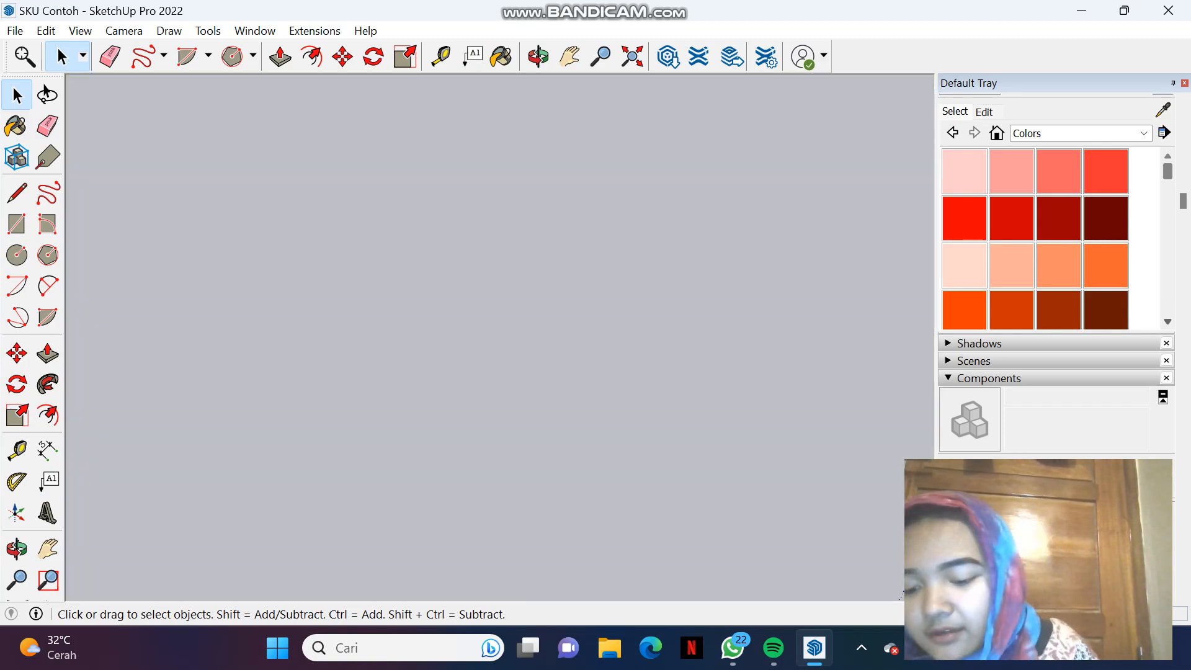
{"action": "key", "text": "ctrl+z"}
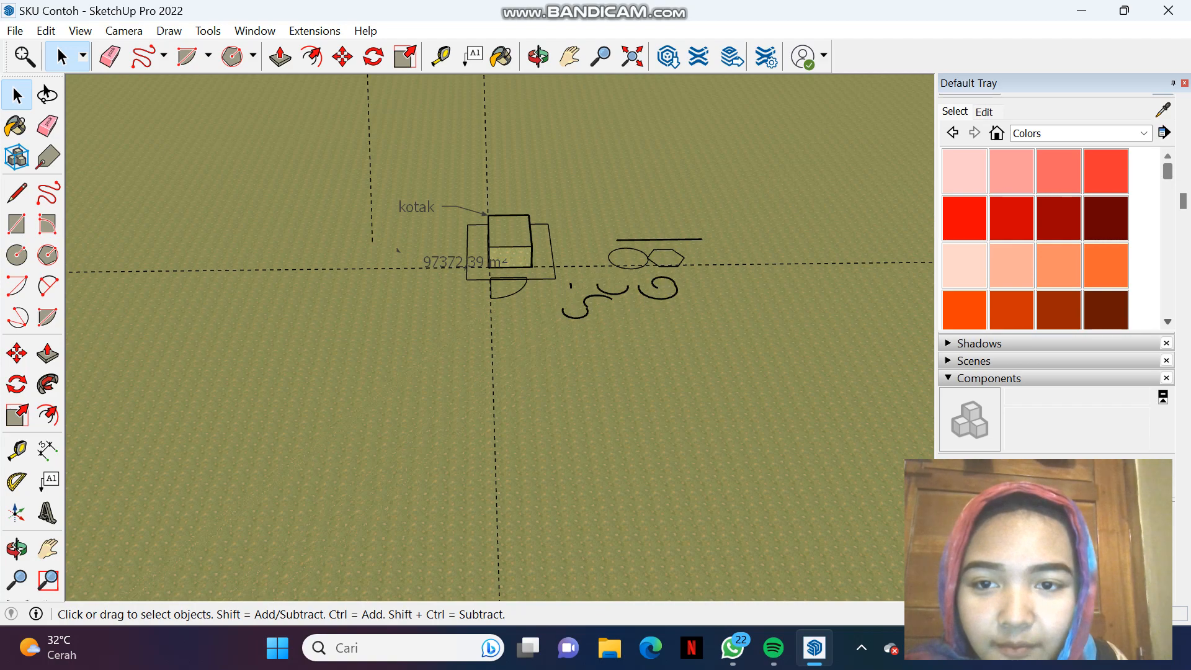
Step: Delete the box, frame, practice shapes, both text labels and the horizontal guide, leaving the ground in place
{"action": "left_click_drag", "start_coordinate": [716, 323], "coordinate": [718, 330]}
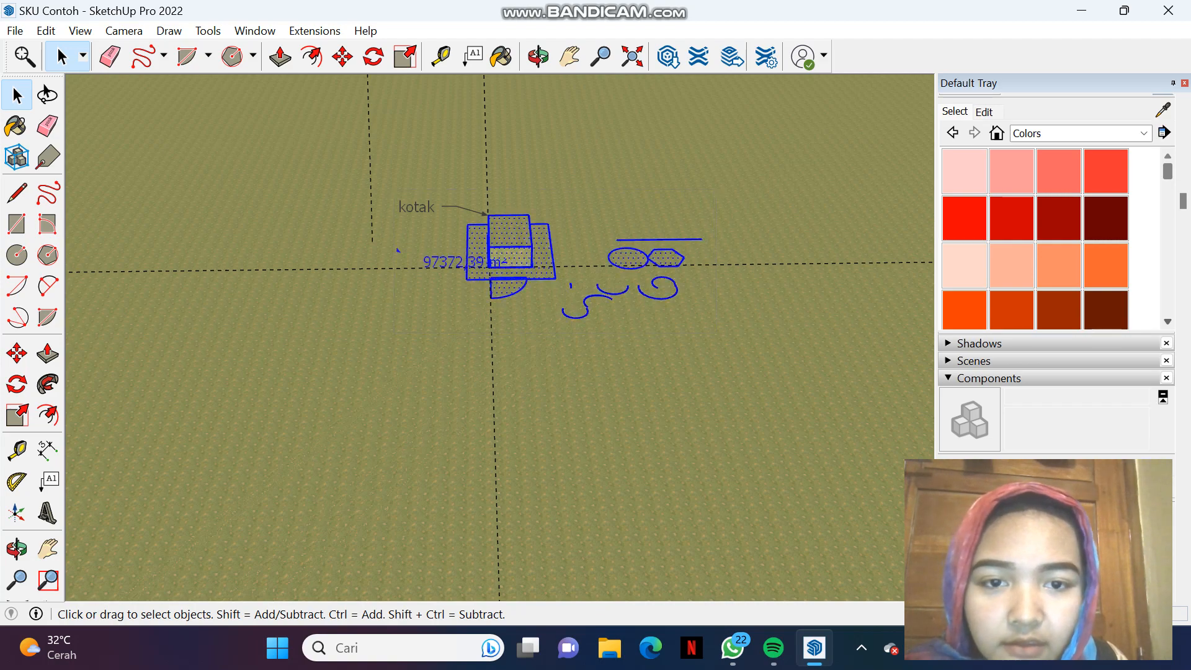
{"action": "key", "text": "Delete"}
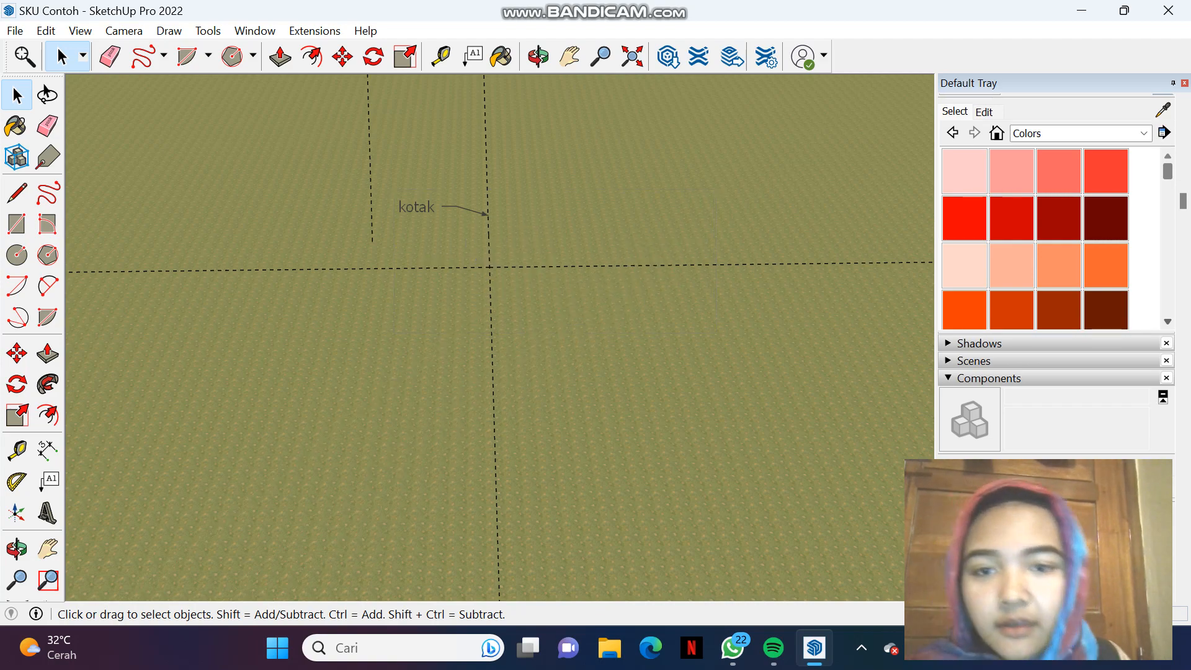
{"action": "left_click", "coordinate": [417, 207]}
{"action": "key", "text": "Delete"}
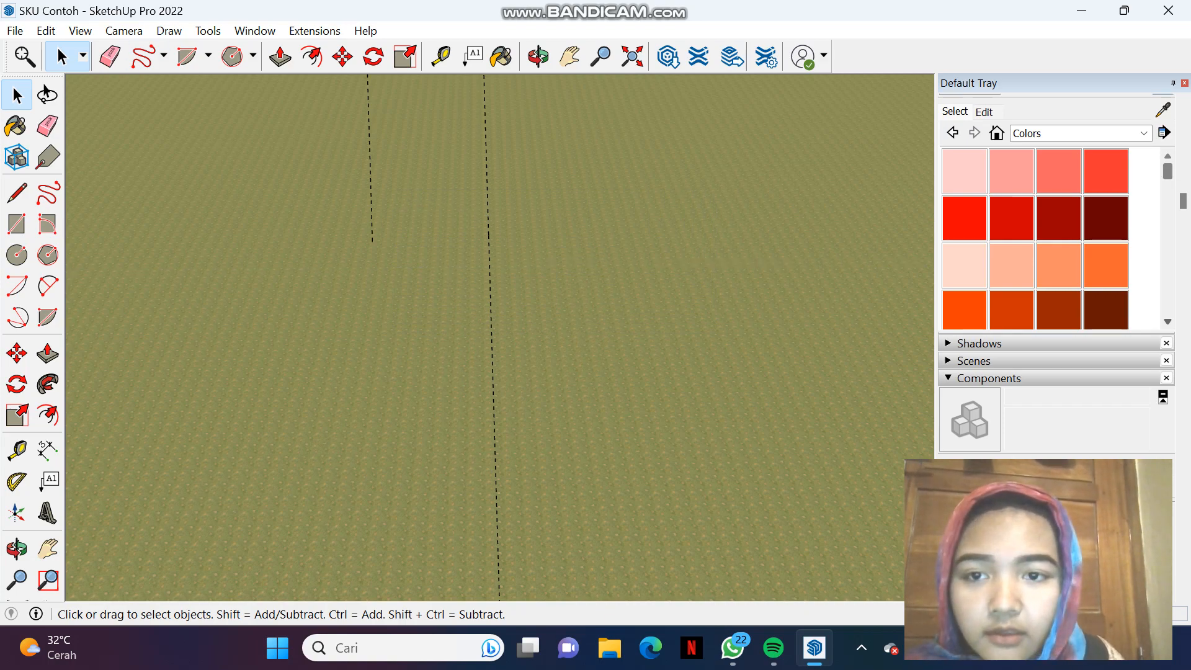
Step: Relocate the drawing axes to a point on the ground near the short guide, with the red axis running toward the long guide
{"action": "left_click", "coordinate": [428, 248]}
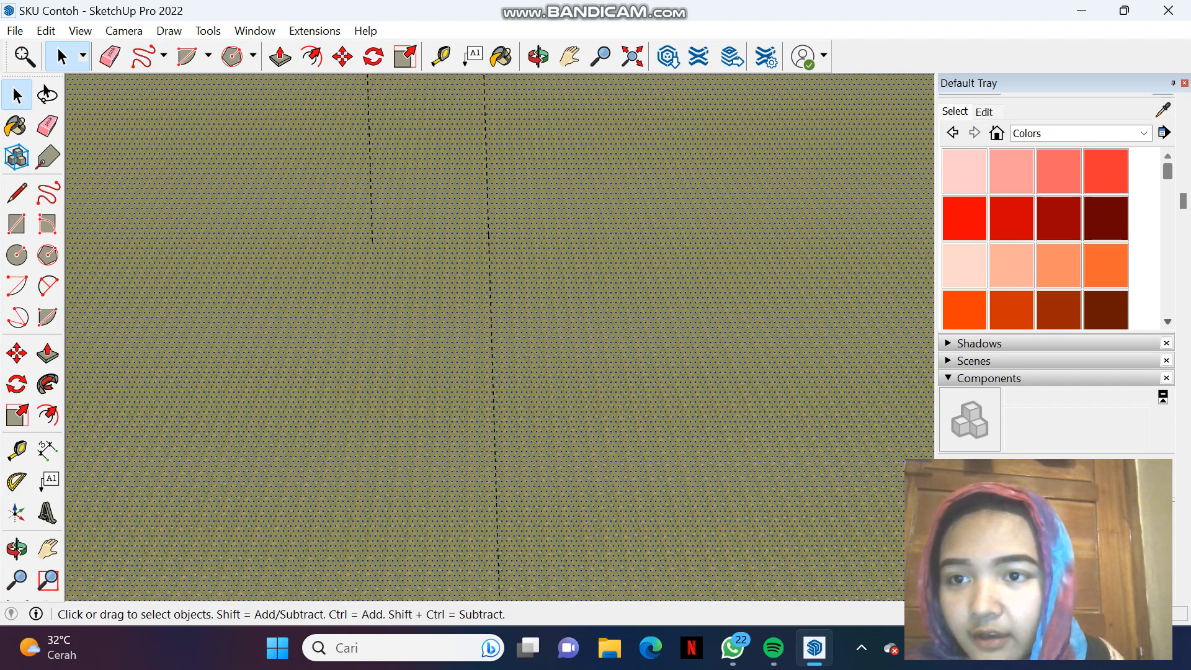
{"action": "scroll", "coordinate": [231, 186], "scroll_direction": "down", "scroll_amount": 3}
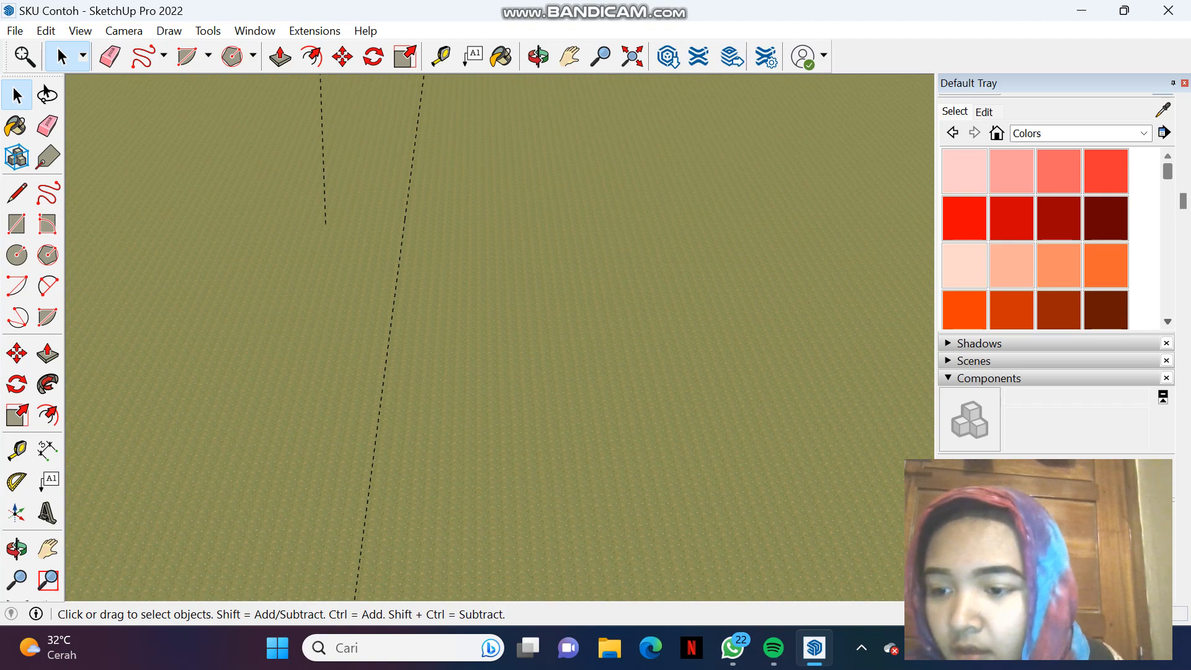
{"action": "left_click", "coordinate": [17, 512]}
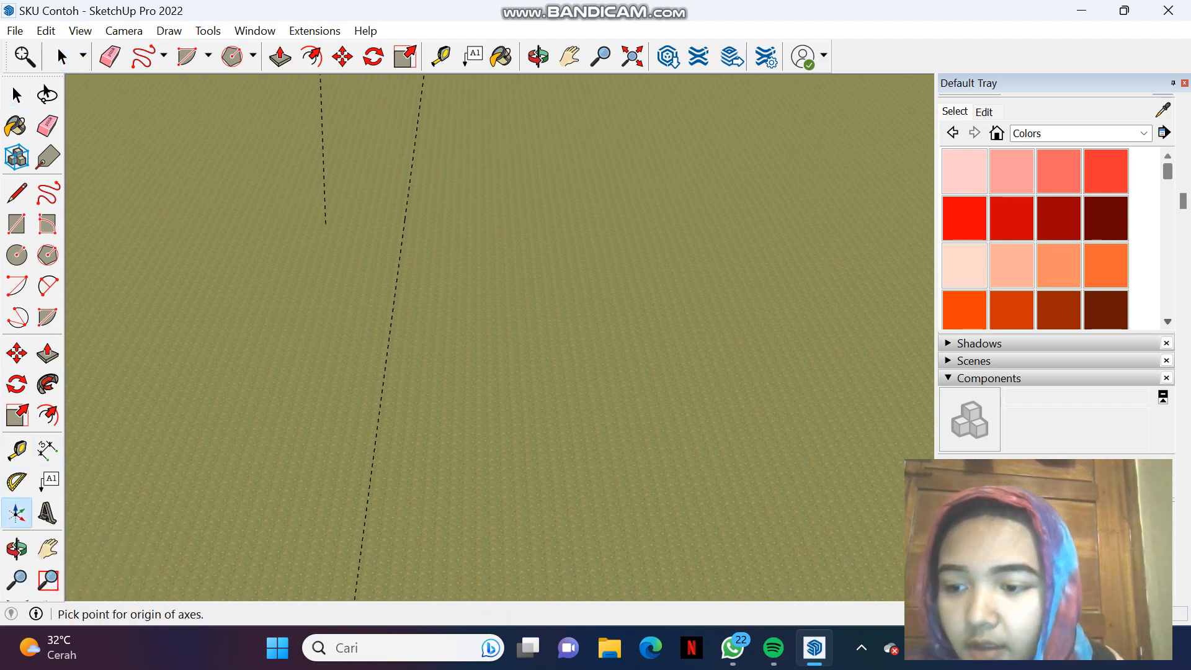
{"action": "left_click", "coordinate": [326, 261]}
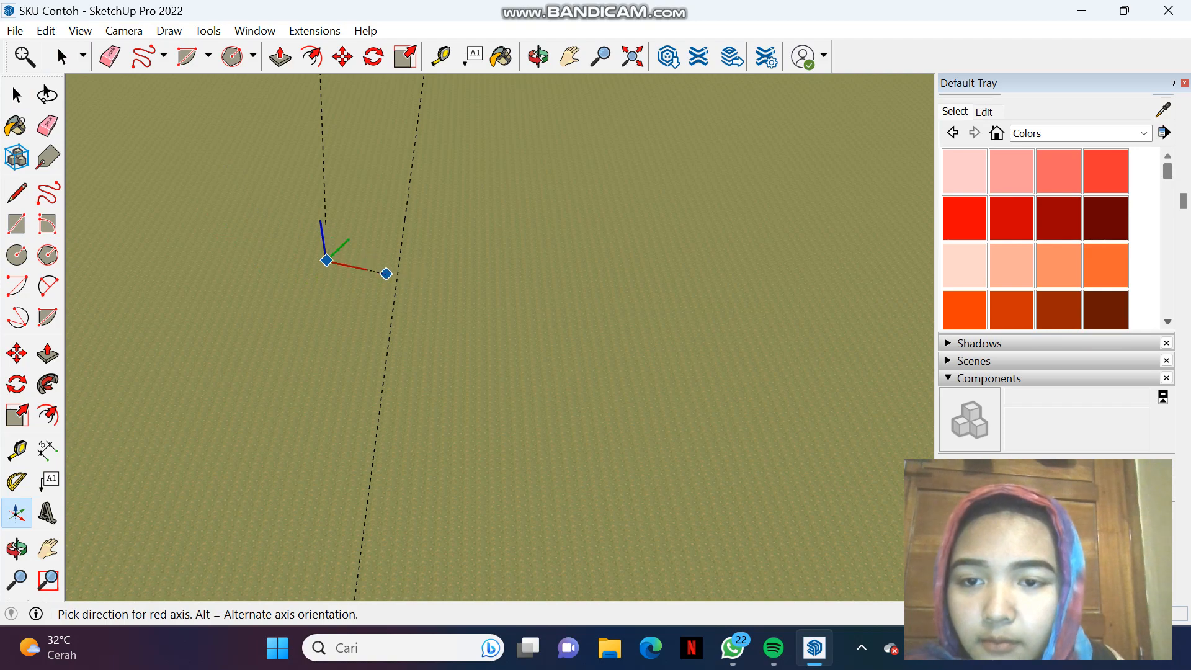
{"action": "left_click", "coordinate": [399, 258]}
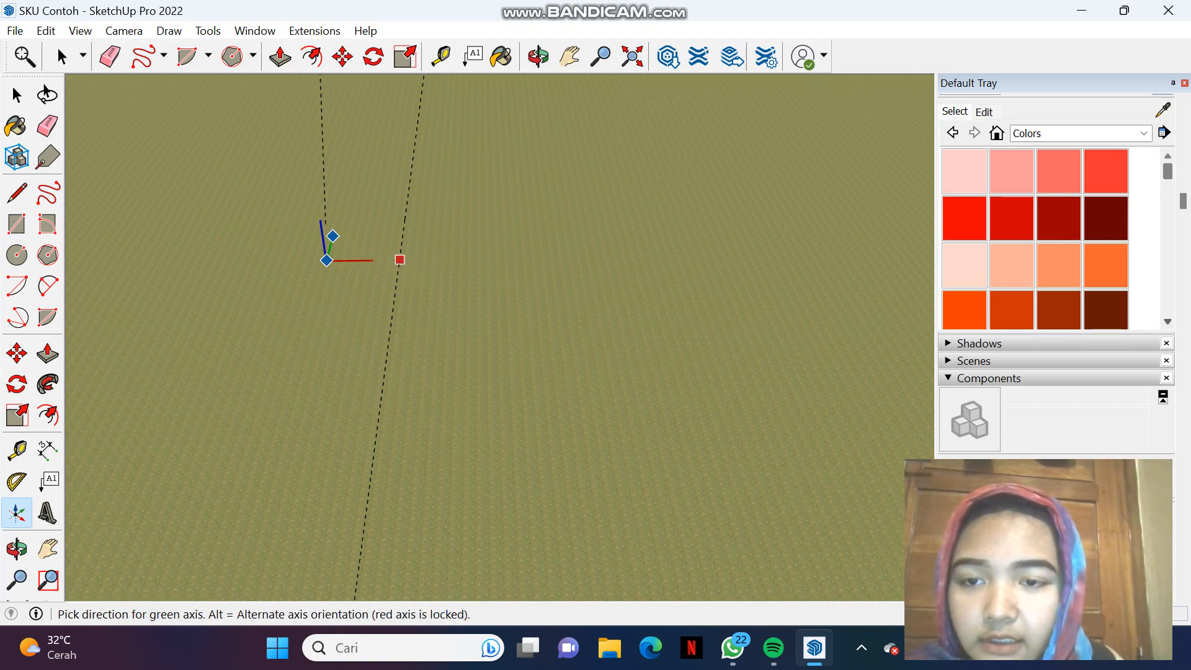
{"action": "scroll", "coordinate": [327, 310], "scroll_direction": "up", "scroll_amount": 2}
{"action": "scroll", "coordinate": [345, 261], "scroll_direction": "down", "scroll_amount": 3}
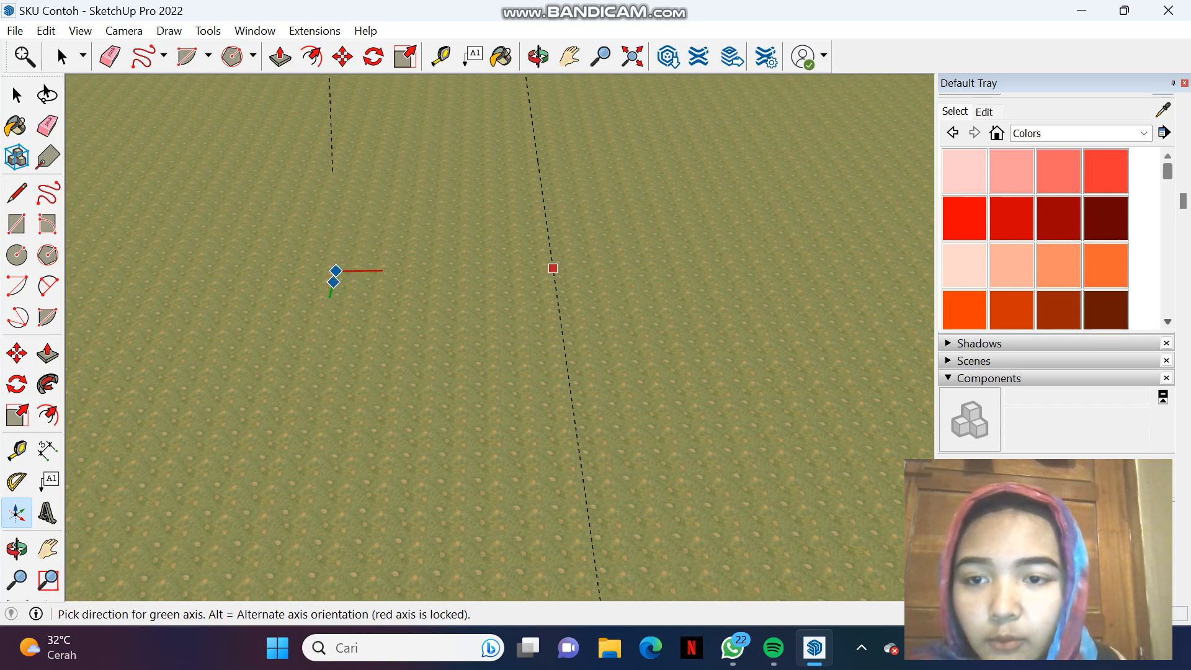
{"action": "left_click", "coordinate": [331, 292]}
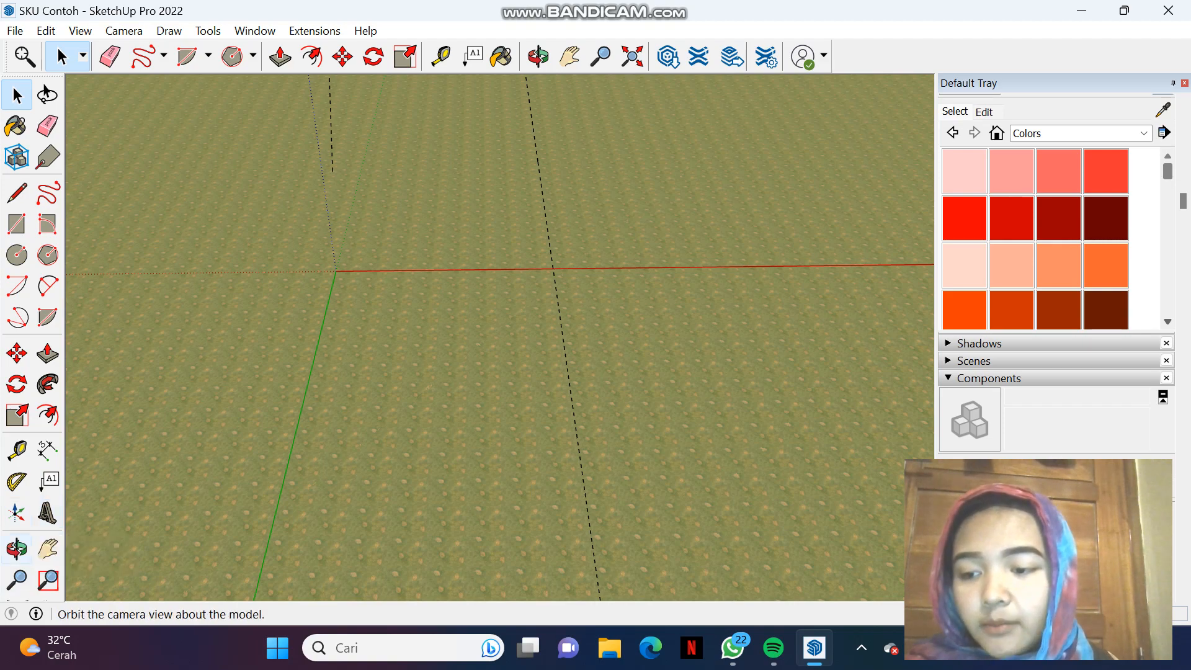
Step: Orbit the view around the relocated axes and pan it across the ground
{"action": "left_click", "coordinate": [17, 548]}
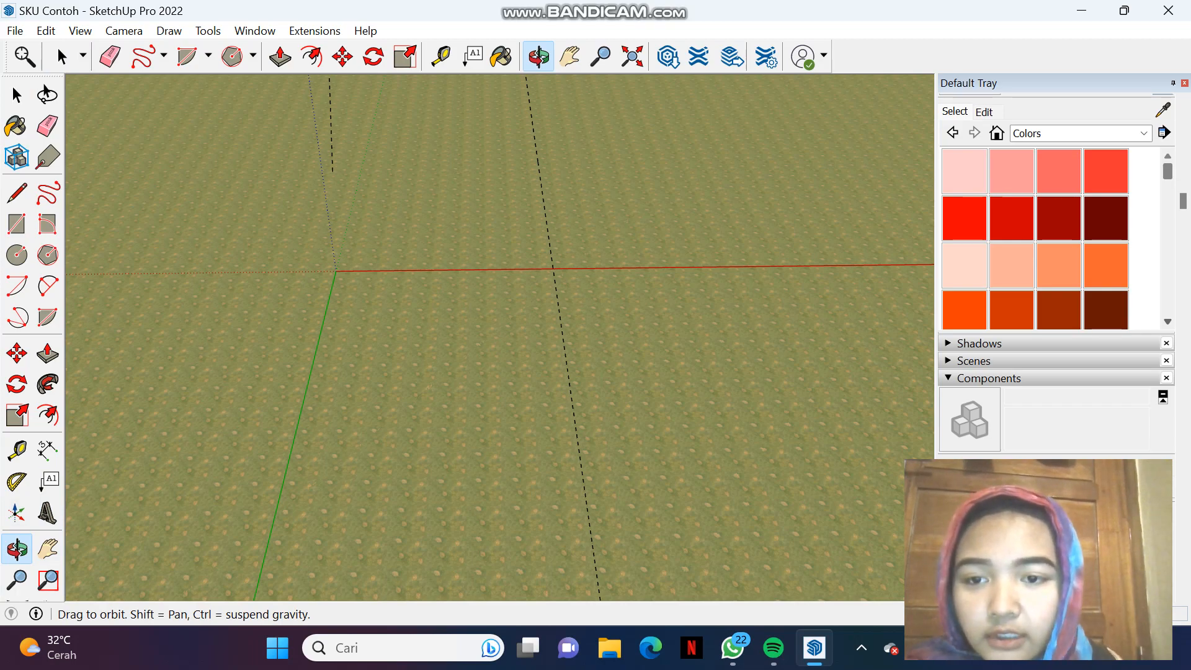
{"action": "mouse_move", "coordinate": [496, 335]}
{"action": "left_mouse_down"}
{"action": "mouse_move", "coordinate": [545, 298]}
{"action": "mouse_move", "coordinate": [601, 279]}
{"action": "mouse_move", "coordinate": [657, 323]}
{"action": "mouse_move", "coordinate": [540, 323]}
{"action": "mouse_move", "coordinate": [670, 211]}
{"action": "mouse_move", "coordinate": [701, 208]}
{"action": "mouse_move", "coordinate": [658, 304]}
{"action": "mouse_move", "coordinate": [508, 351]}
{"action": "left_mouse_up"}
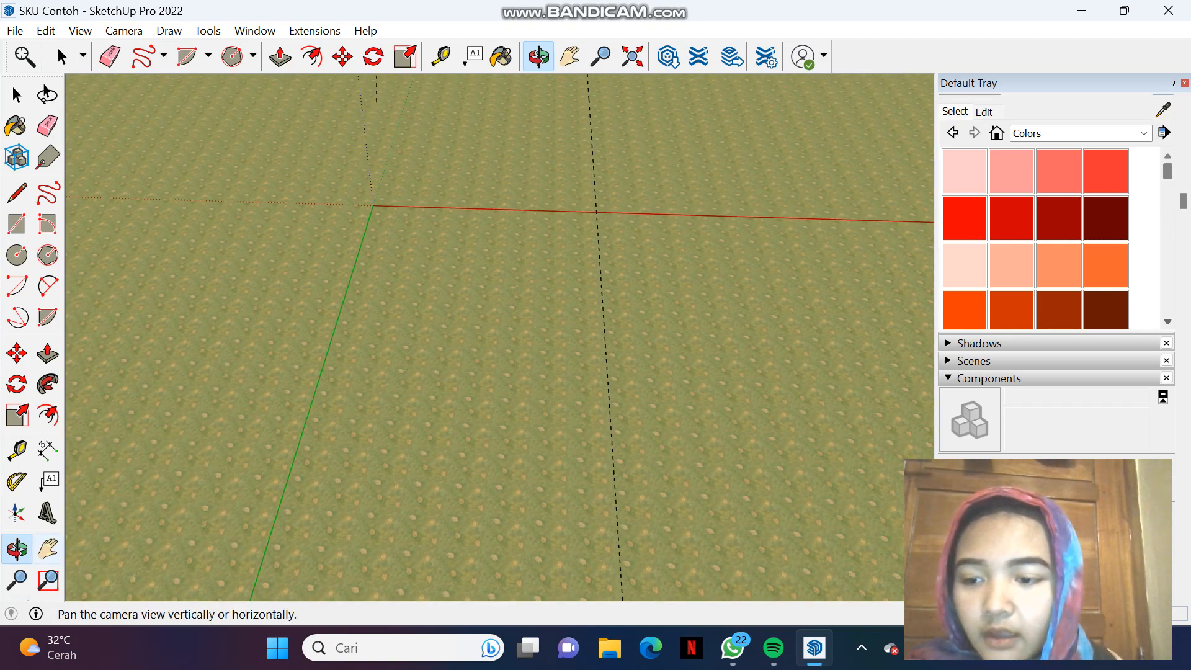
{"action": "left_click", "coordinate": [48, 548]}
{"action": "left_click_drag", "start_coordinate": [608, 210], "coordinate": [273, 552]}
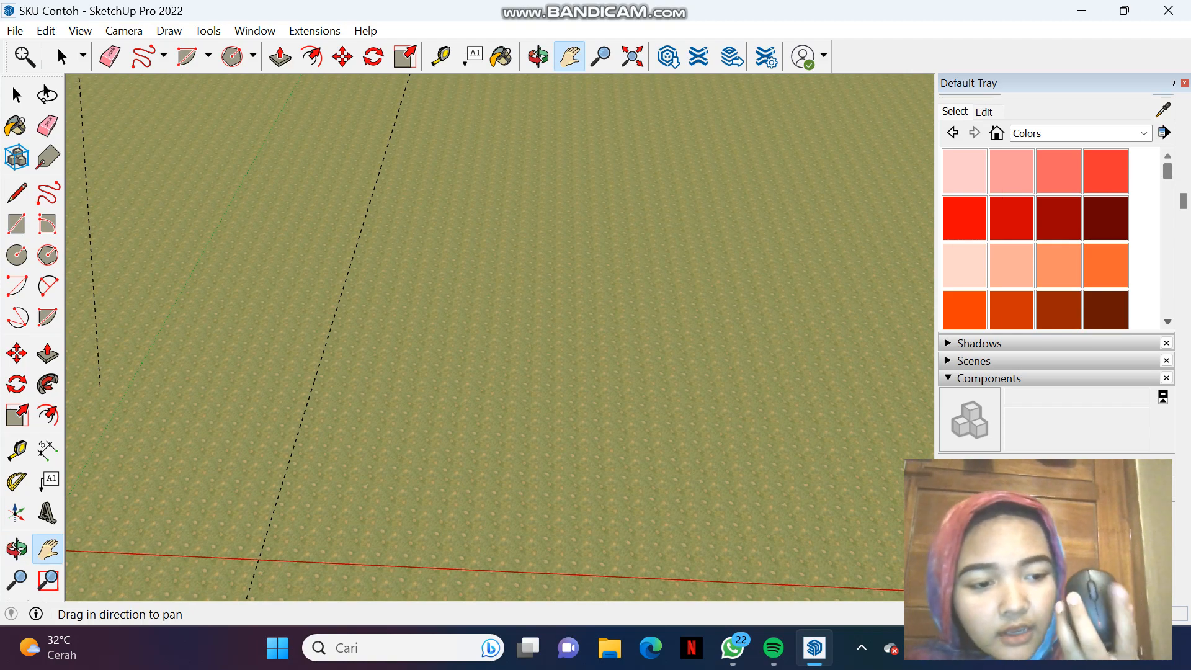
Step: Pan the view from the empty ground over to the house and the park
{"action": "left_click_drag", "start_coordinate": [527, 161], "coordinate": [260, 508]}
{"action": "left_click_drag", "start_coordinate": [534, 124], "coordinate": [280, 385]}
{"action": "middle_click_drag", "start_coordinate": [280, 385], "coordinate": [267, 462], "text": "shift"}
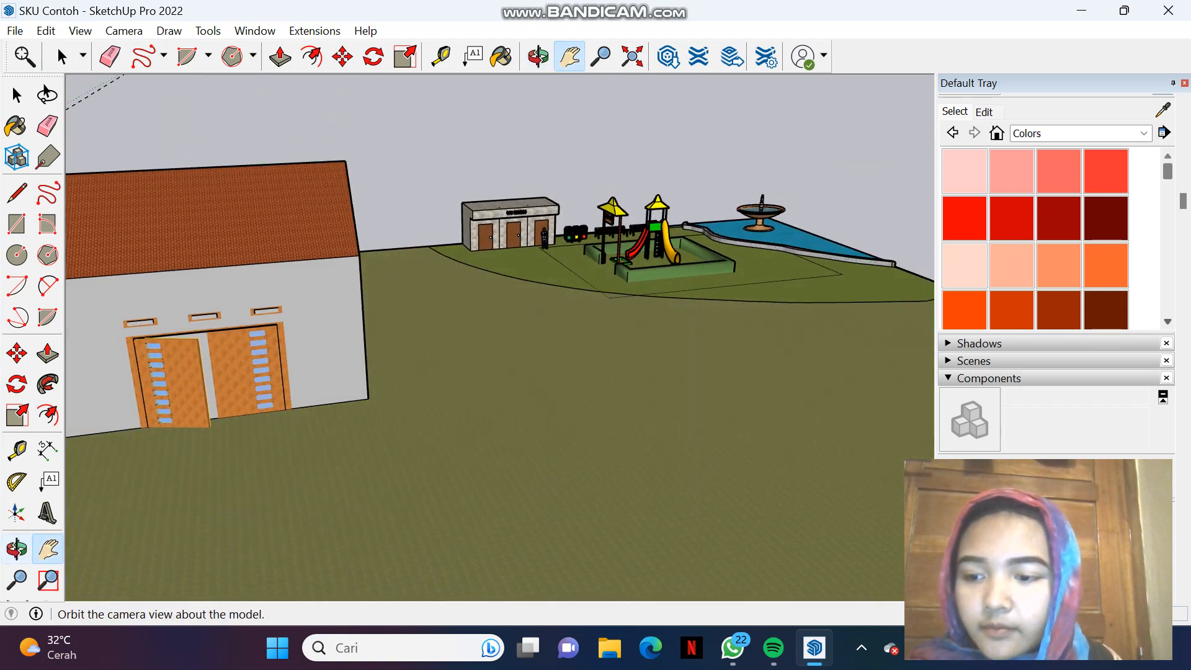
Step: Zoom in and out on the house front with the Zoom tool and orbit to face its double doors
{"action": "left_click", "coordinate": [17, 580]}
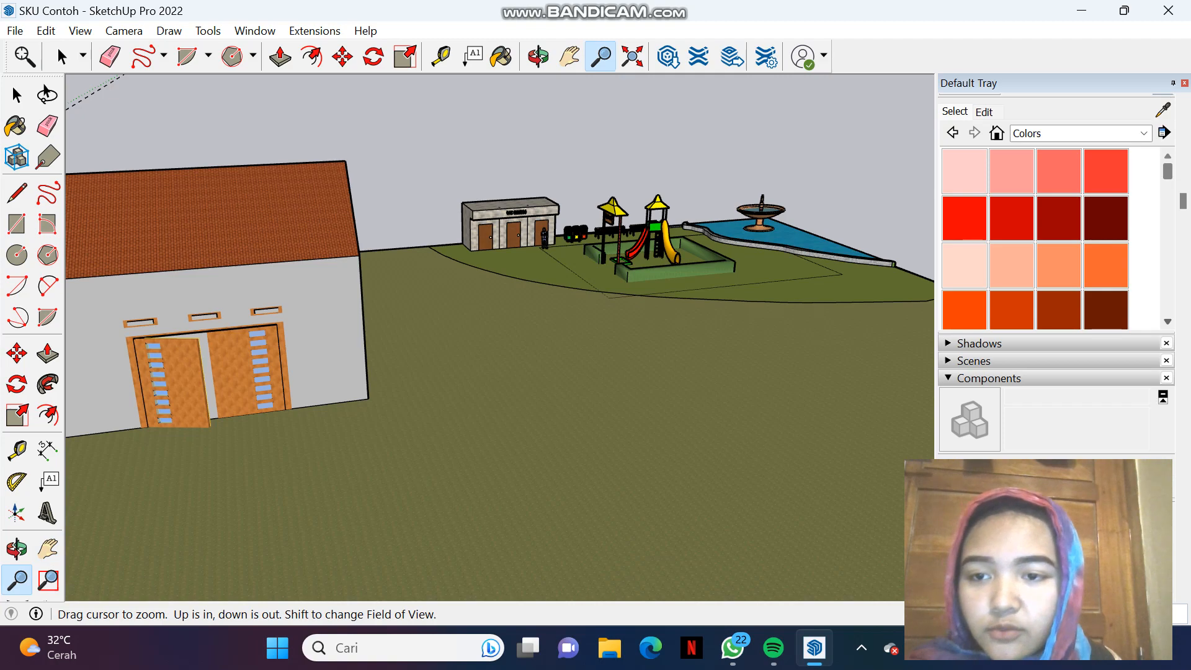
{"action": "scroll", "coordinate": [273, 312], "scroll_direction": "up", "scroll_amount": 8}
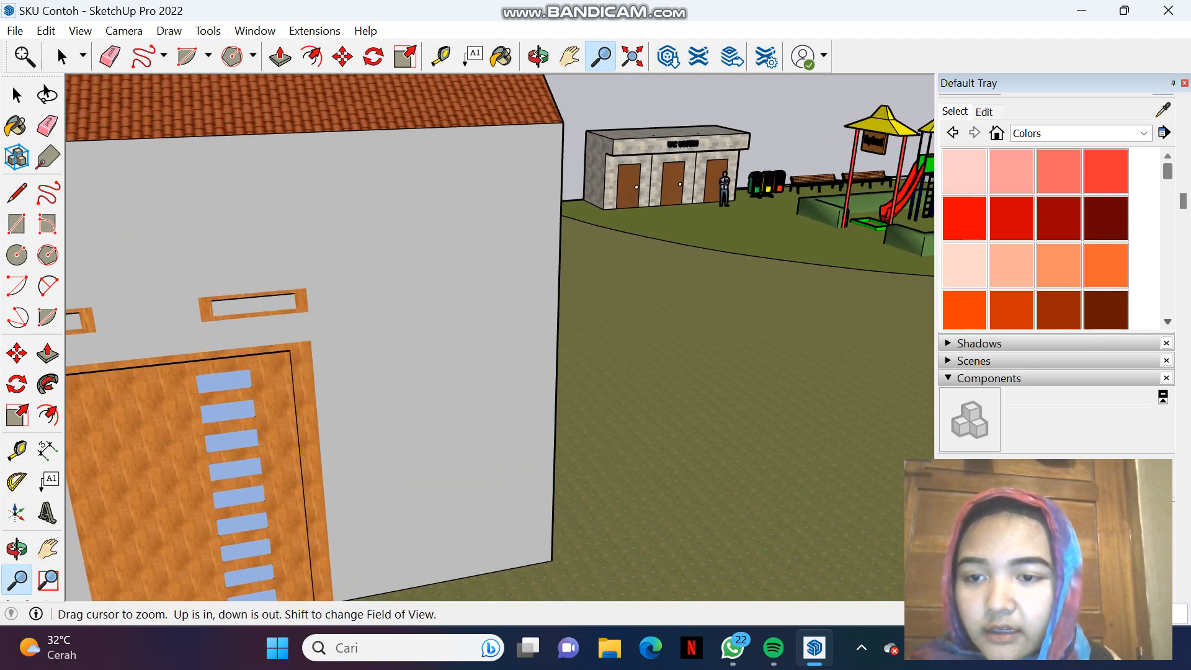
{"action": "scroll", "coordinate": [273, 311], "scroll_direction": "down", "scroll_amount": 2}
{"action": "scroll", "coordinate": [267, 329], "scroll_direction": "down", "scroll_amount": 3}
{"action": "scroll", "coordinate": [248, 341], "scroll_direction": "up", "scroll_amount": 2}
{"action": "scroll", "coordinate": [248, 341], "scroll_direction": "down", "scroll_amount": 2}
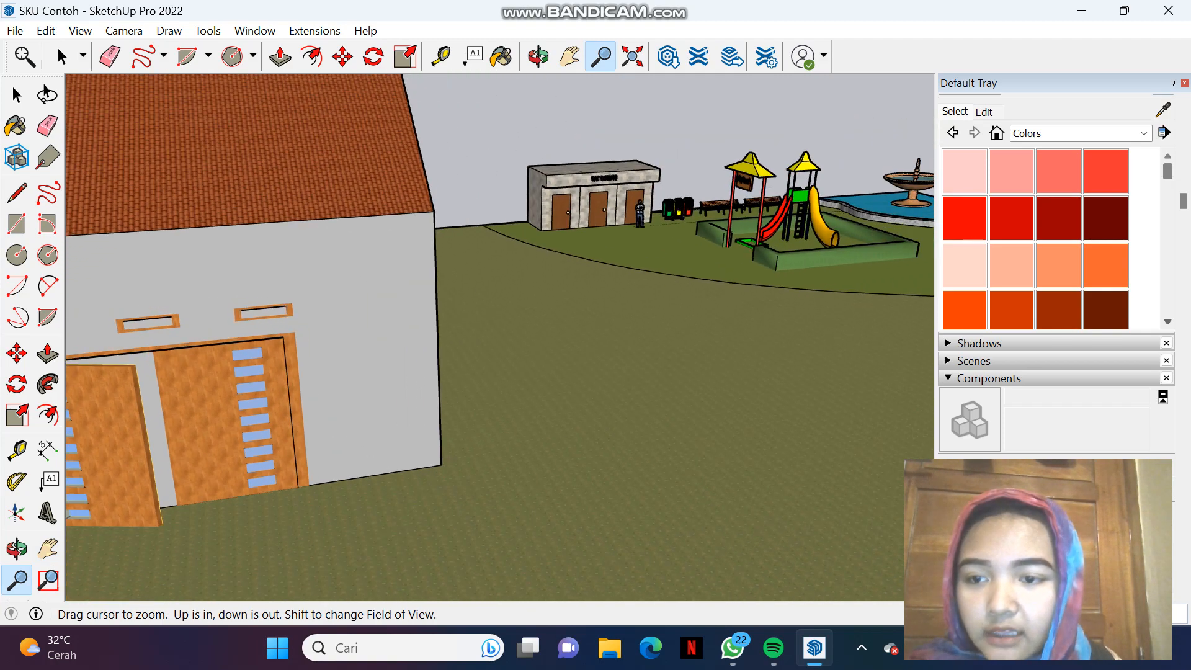
{"action": "scroll", "coordinate": [242, 347], "scroll_direction": "up", "scroll_amount": 3}
{"action": "middle_click_drag", "start_coordinate": [249, 348], "coordinate": [211, 345]}
{"action": "left_click_drag", "start_coordinate": [499, 341], "coordinate": [499, 403]}
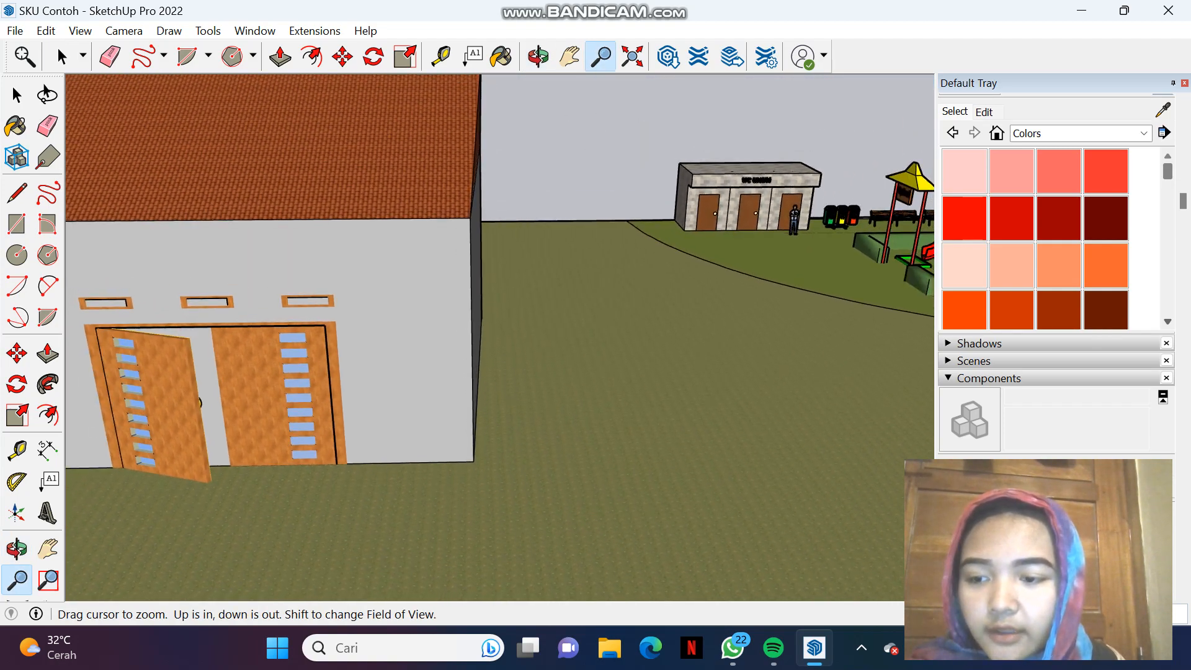
{"action": "left_click", "coordinate": [49, 580]}
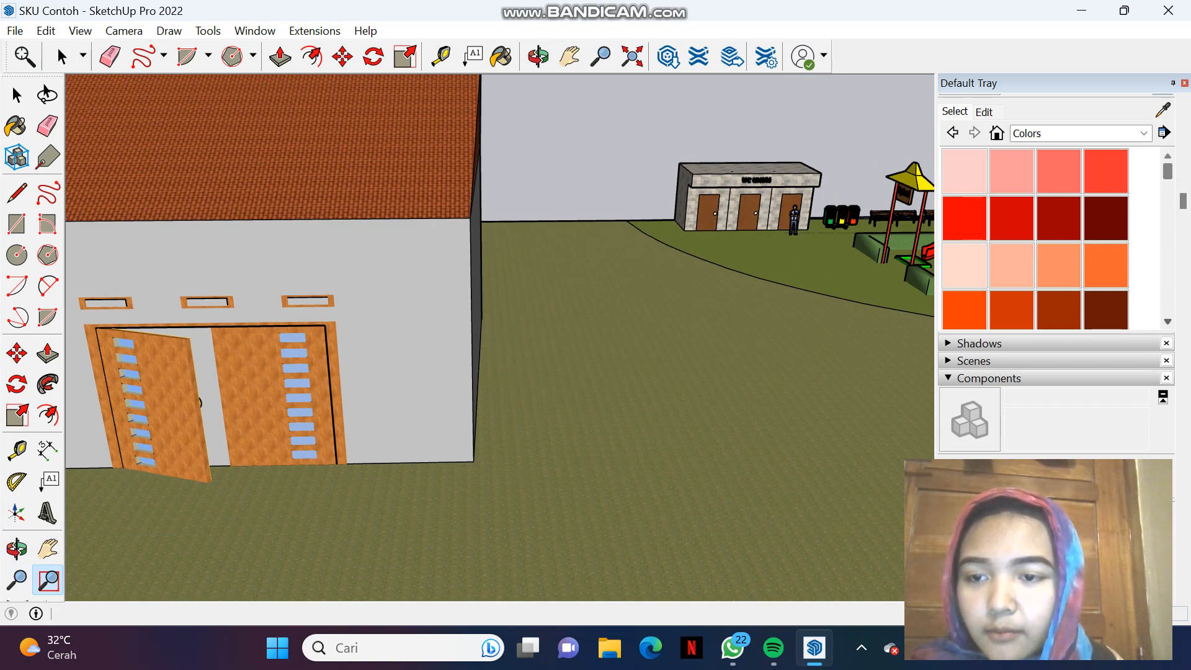
{"action": "left_click", "coordinate": [17, 95]}
{"action": "scroll", "coordinate": [219, 311], "scroll_direction": "up", "scroll_amount": 3}
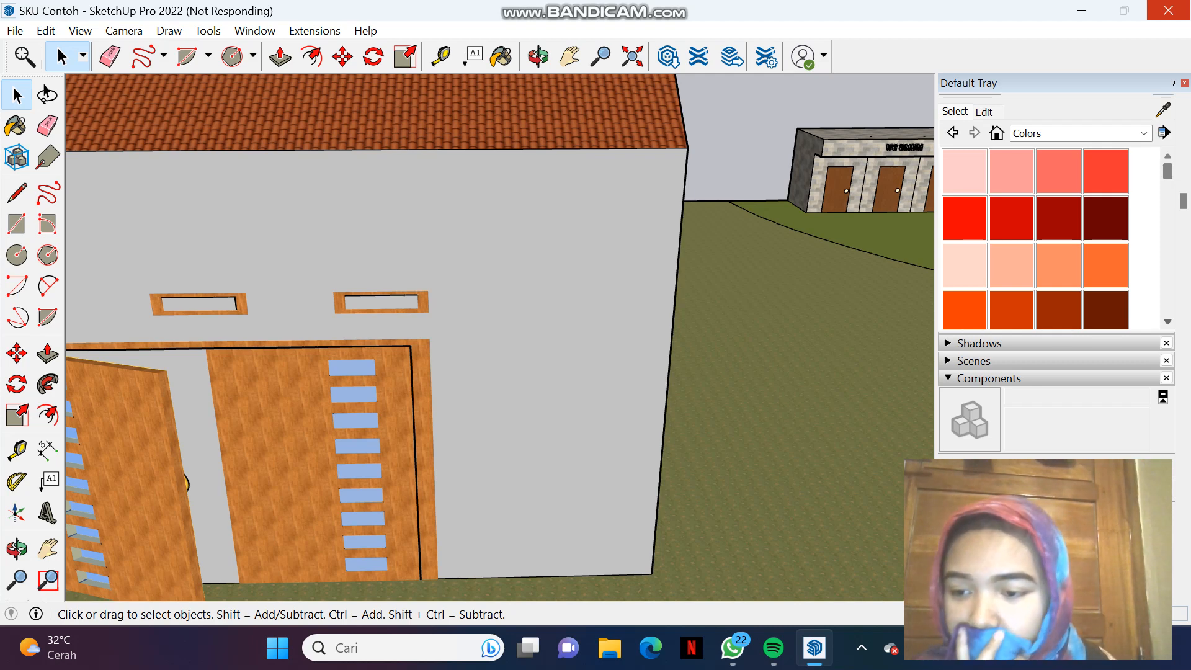
{"action": "left_click", "coordinate": [17, 580]}
{"action": "left_click", "coordinate": [48, 580]}
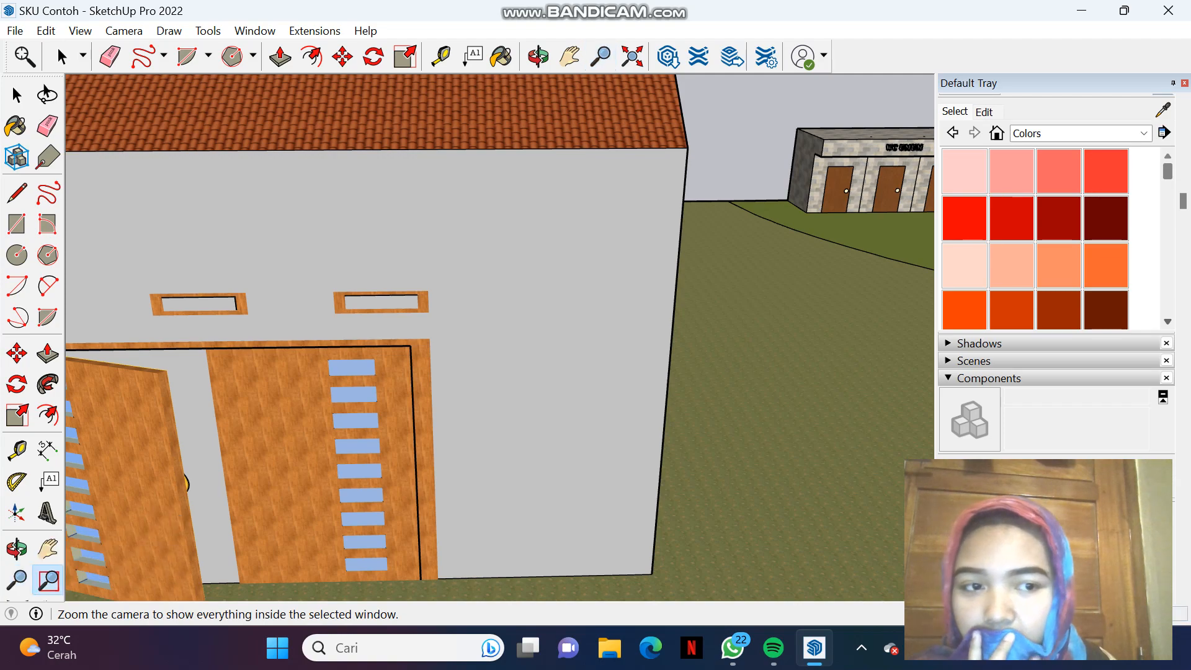
{"action": "scroll", "coordinate": [338, 384], "scroll_direction": "up", "scroll_amount": 3}
{"action": "scroll", "coordinate": [338, 384], "scroll_direction": "down", "scroll_amount": 3}
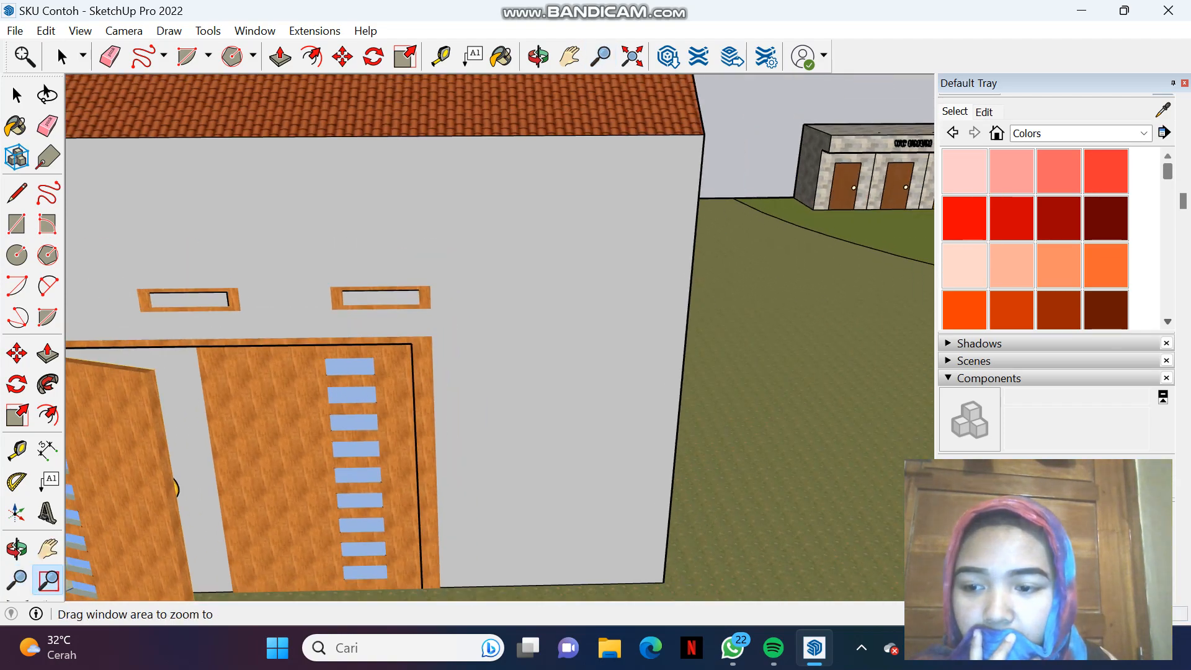
{"action": "key", "text": "space"}
{"action": "scroll", "coordinate": [356, 286], "scroll_direction": "down", "scroll_amount": 4}
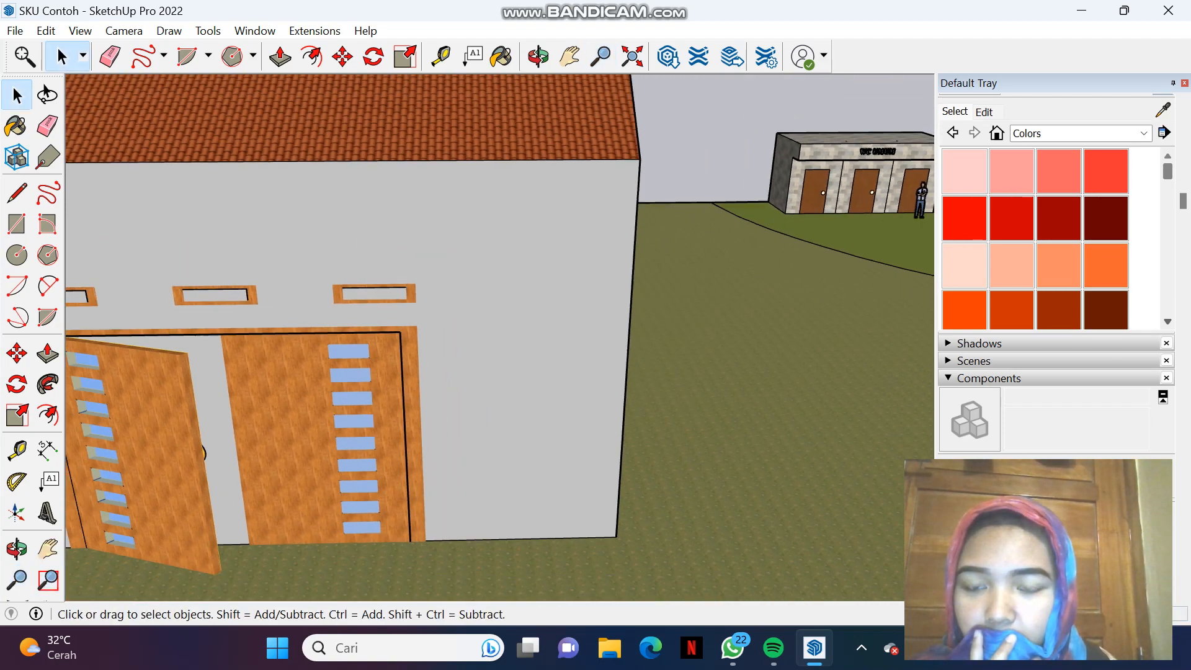
{"action": "scroll", "coordinate": [346, 264], "scroll_direction": "down", "scroll_amount": 1}
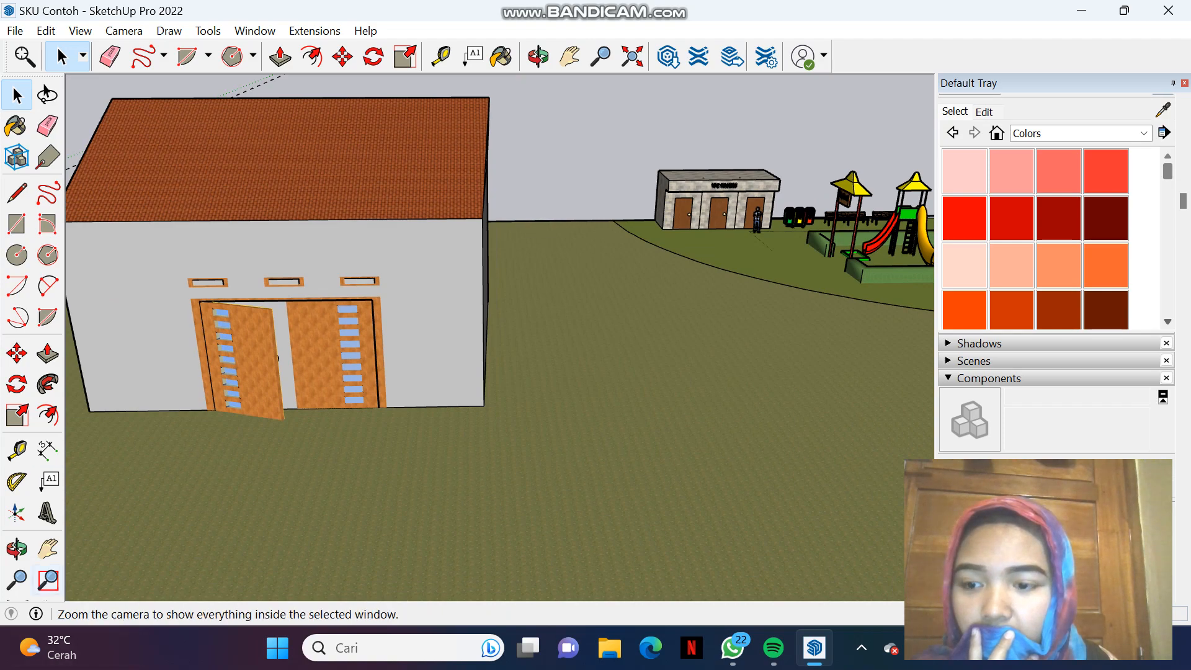
Step: Zoom to a window around part of the house's tiled roof and zoom back out to the whole house
{"action": "left_click", "coordinate": [48, 579]}
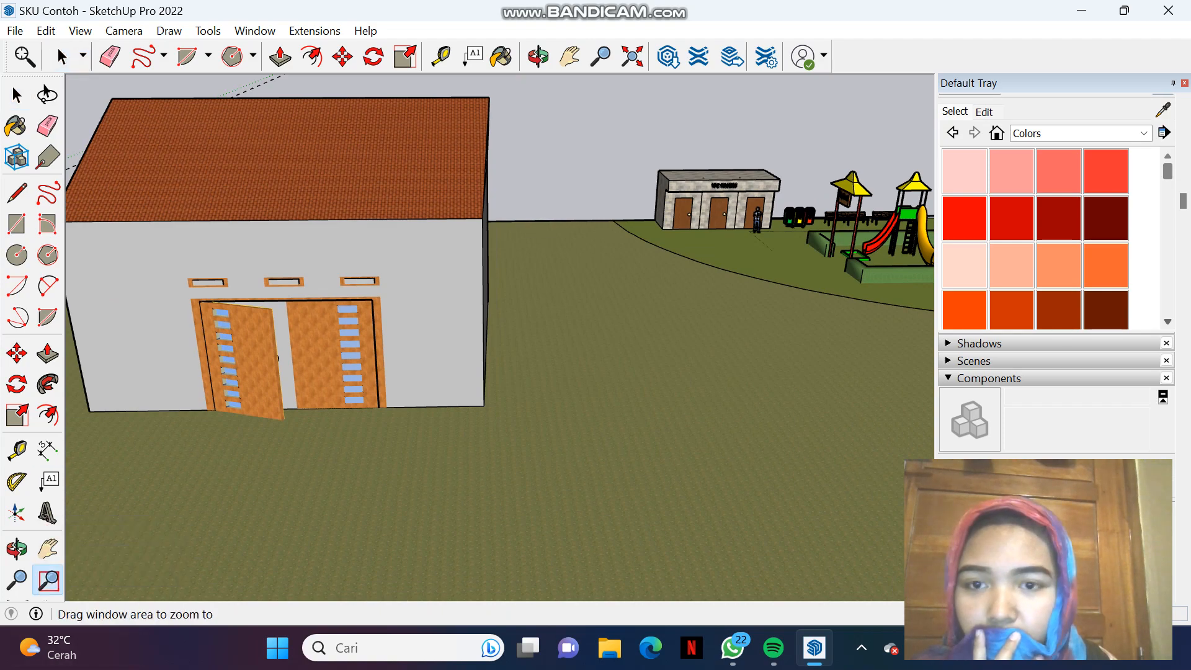
{"action": "key", "text": "space"}
{"action": "scroll", "coordinate": [394, 173], "scroll_direction": "up", "scroll_amount": 2}
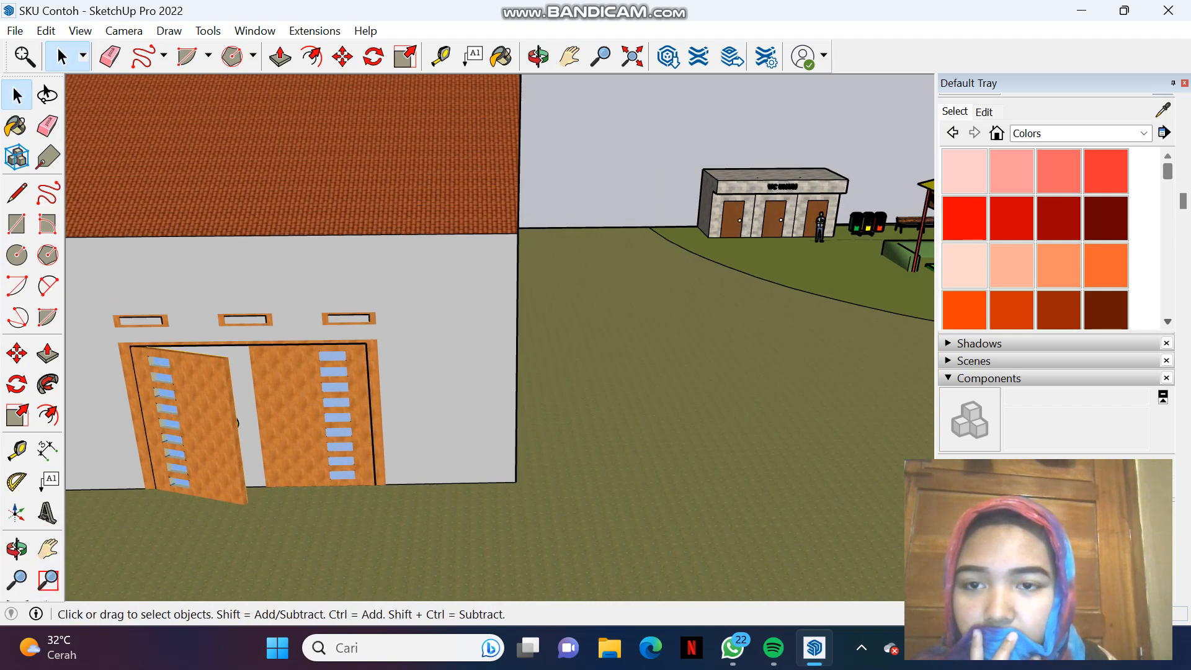
{"action": "left_click", "coordinate": [48, 580]}
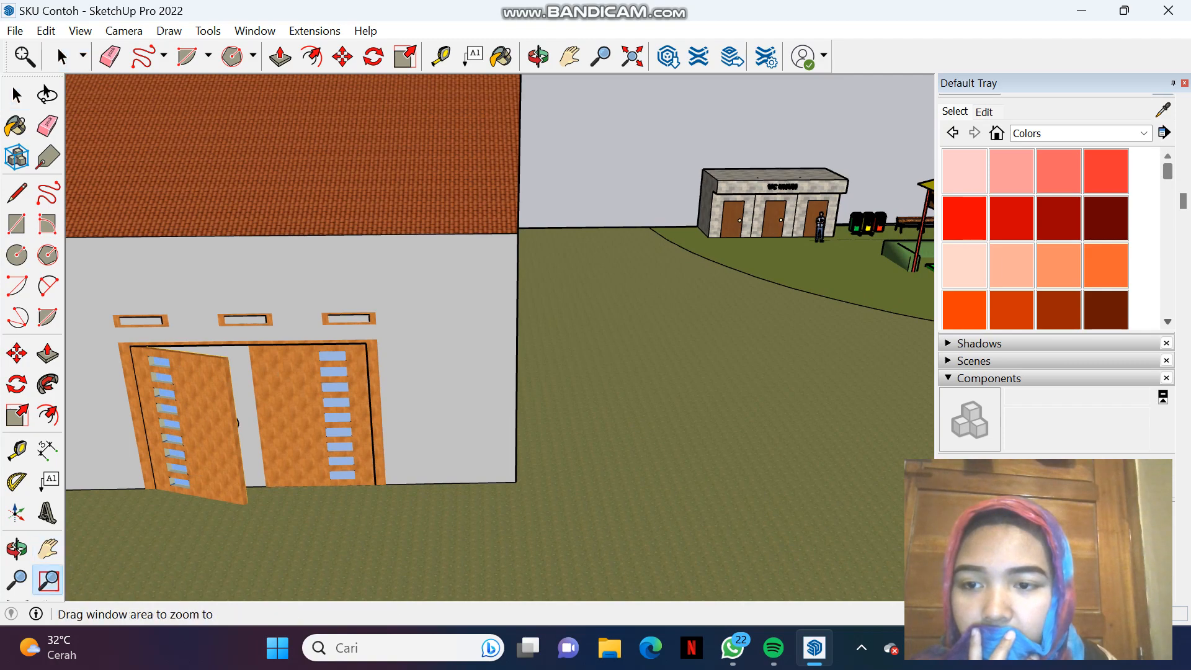
{"action": "left_click_drag", "start_coordinate": [171, 184], "coordinate": [402, 227]}
{"action": "left_click", "coordinate": [58, 47]}
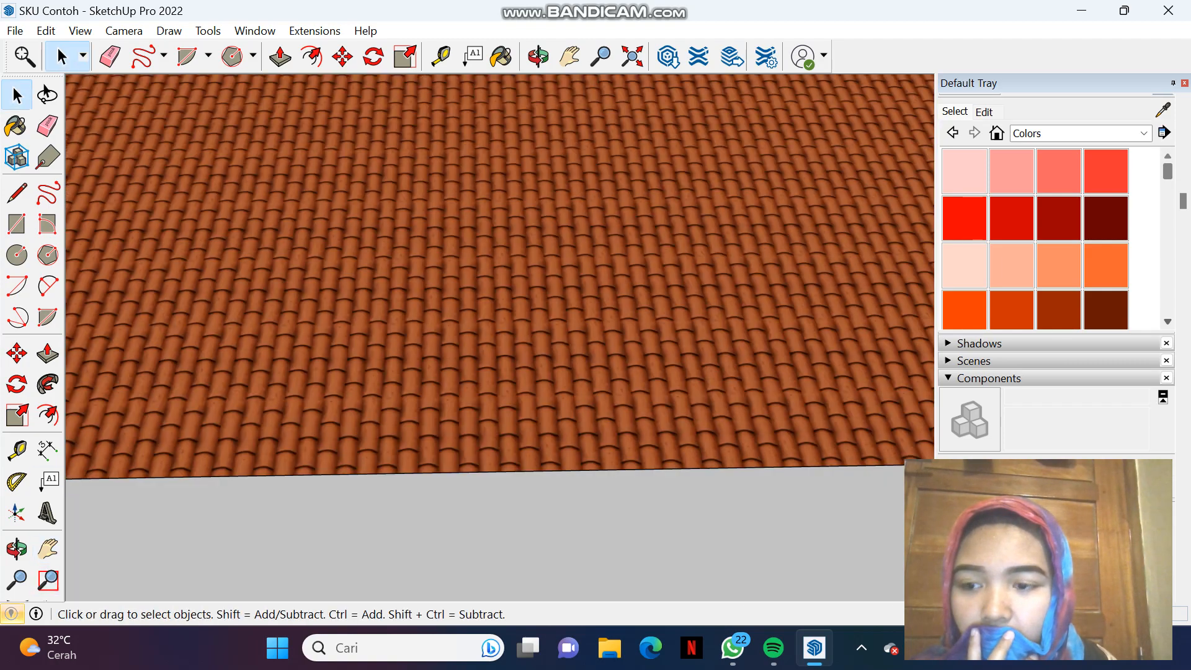
{"action": "scroll", "coordinate": [413, 250], "scroll_direction": "down", "scroll_amount": 7}
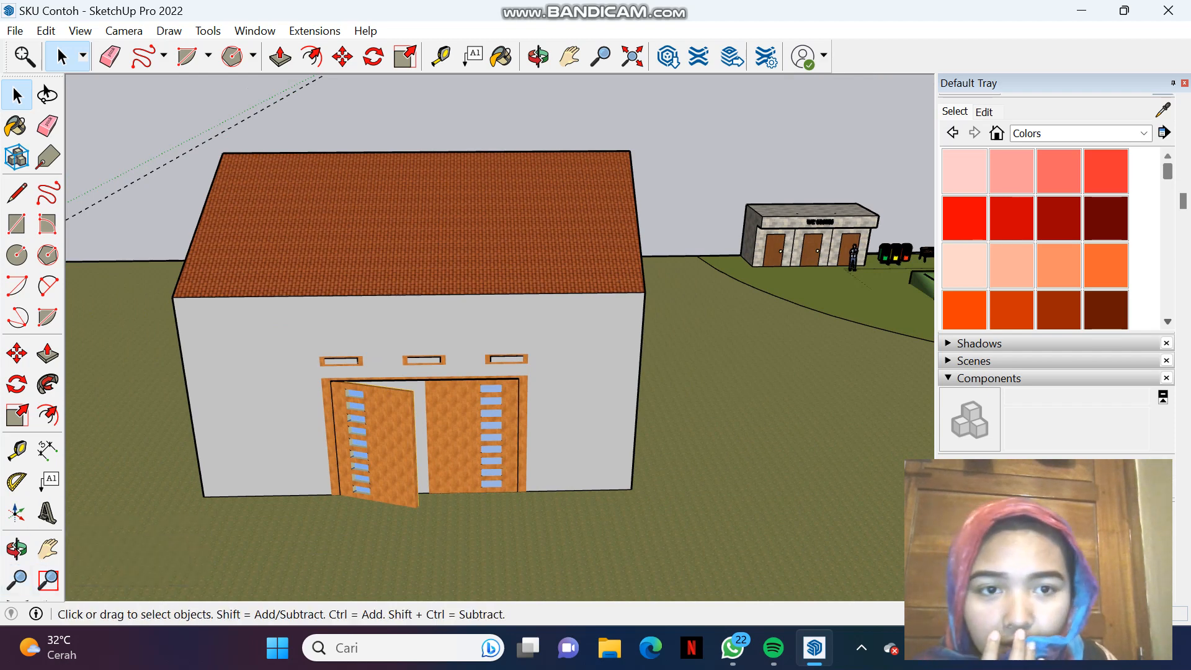
Step: Zoom to a window around the front of the WC UMUM building, orbit around it and zoom out to include the playground
{"action": "left_click", "coordinate": [48, 580]}
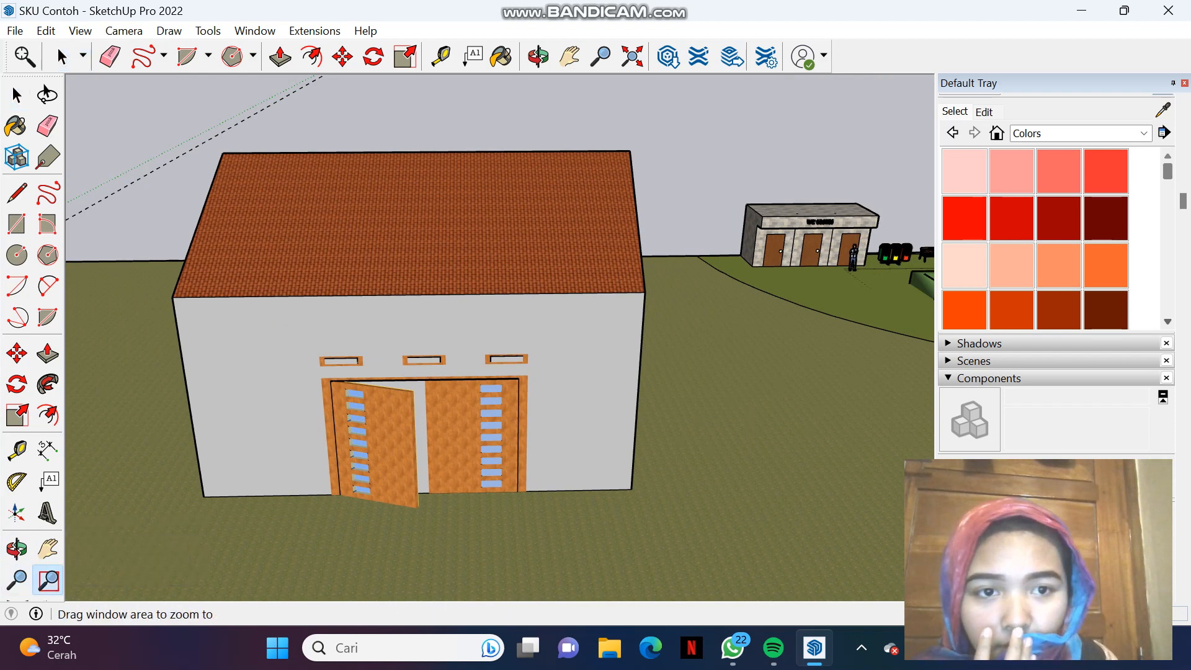
{"action": "left_click_drag", "start_coordinate": [811, 218], "coordinate": [858, 240]}
{"action": "left_click", "coordinate": [57, 47]}
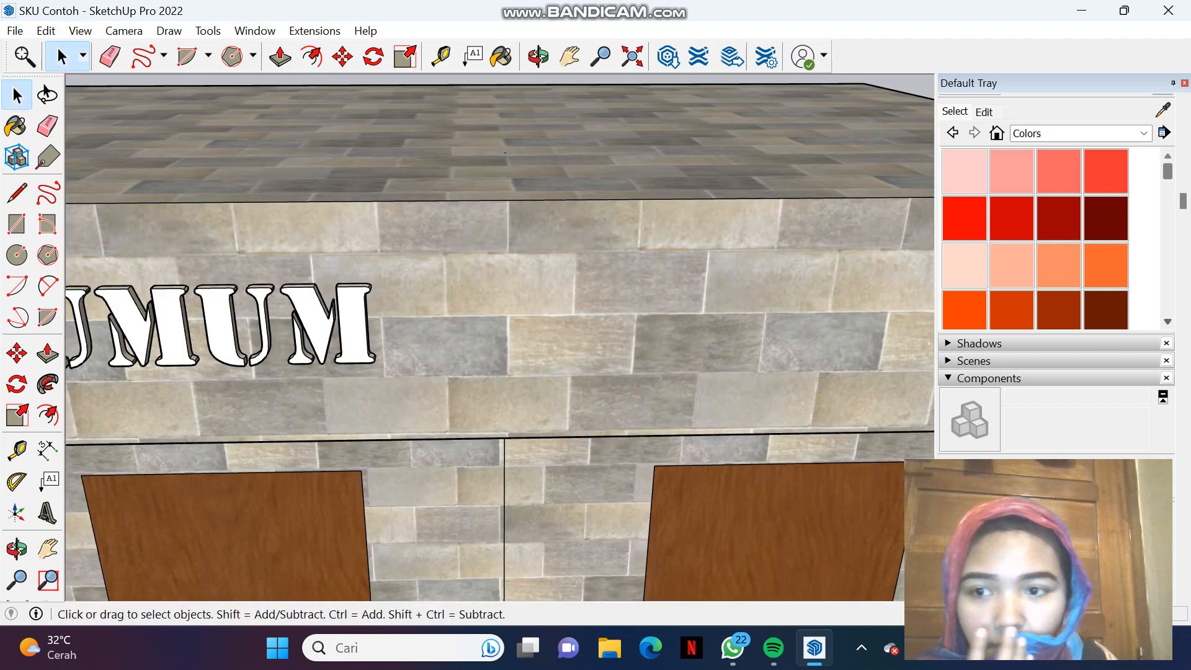
{"action": "scroll", "coordinate": [288, 397], "scroll_direction": "down", "scroll_amount": 3}
{"action": "middle_click_drag", "start_coordinate": [288, 397], "coordinate": [372, 406]}
{"action": "scroll", "coordinate": [347, 460], "scroll_direction": "down", "scroll_amount": 6}
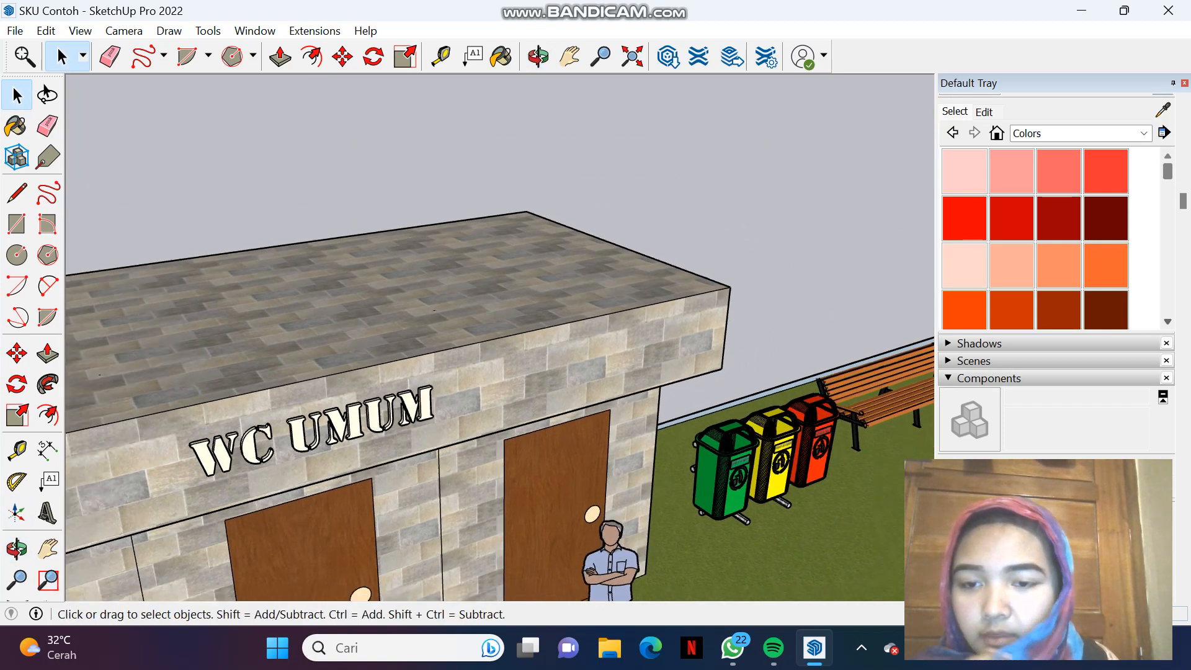
{"action": "scroll", "coordinate": [369, 445], "scroll_direction": "down", "scroll_amount": 5}
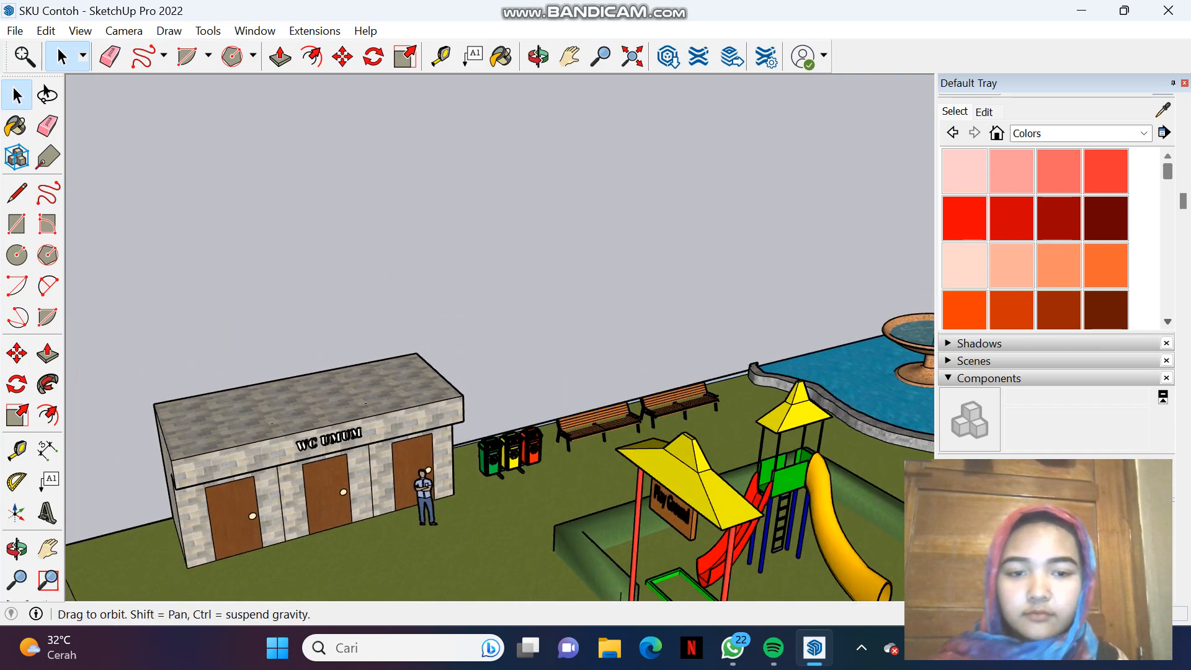